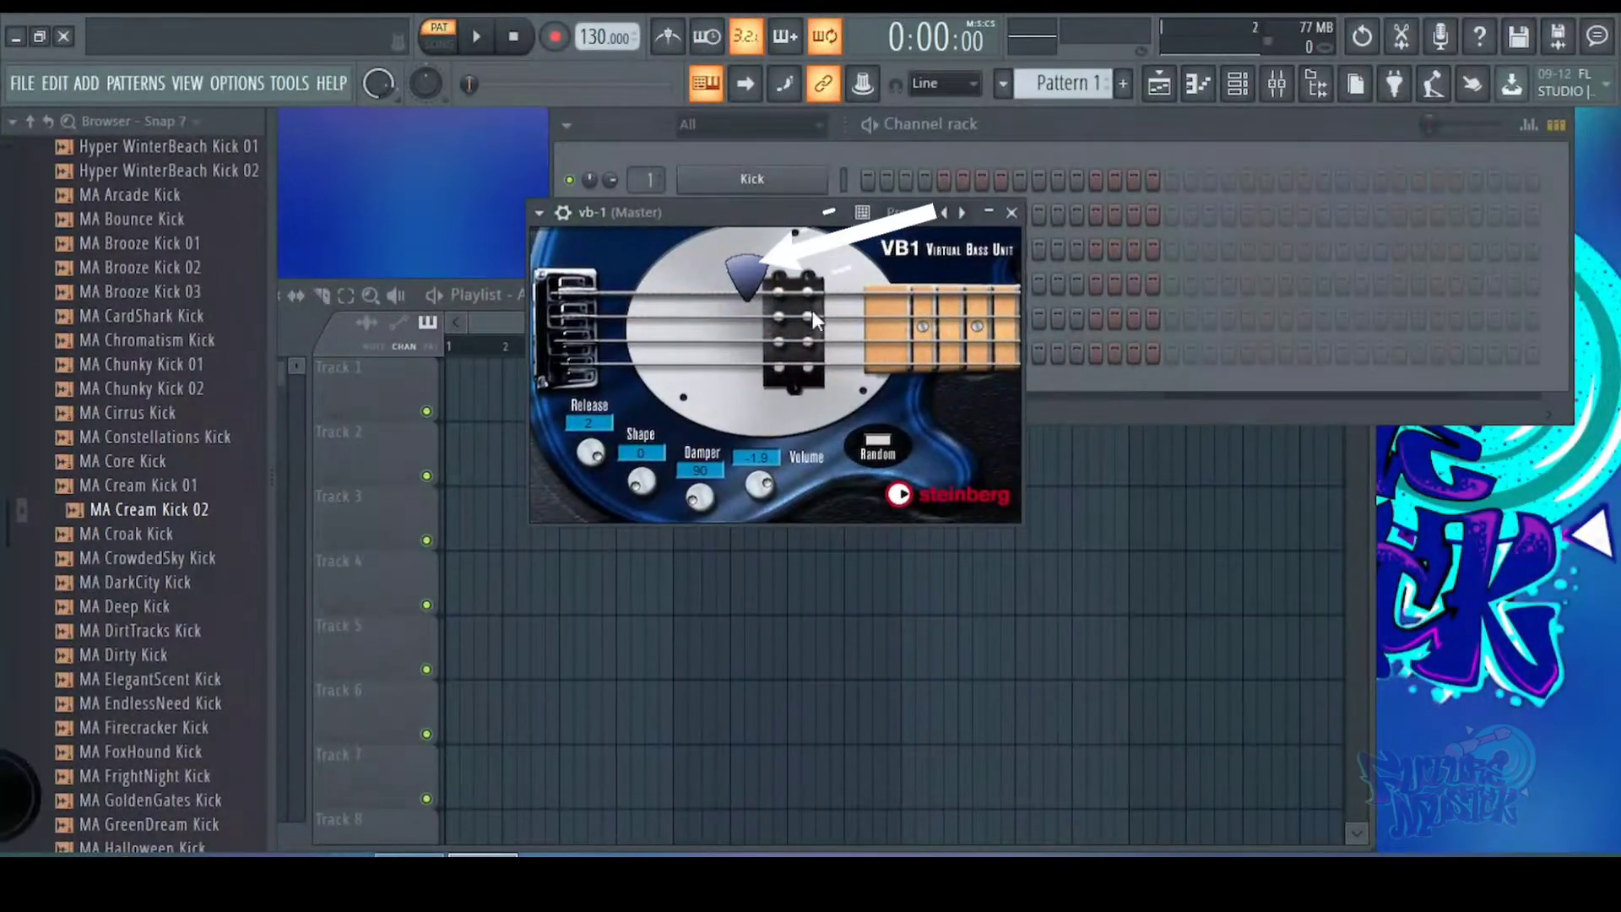
- Shape the VB1 bass sound with the pick and pickup near the bridge, Release 0, Volume -1.4 and Damper 97, auditioning notes
left_click_drag(750, 282, 576, 292)
left_click_drag(792, 310, 713, 408)
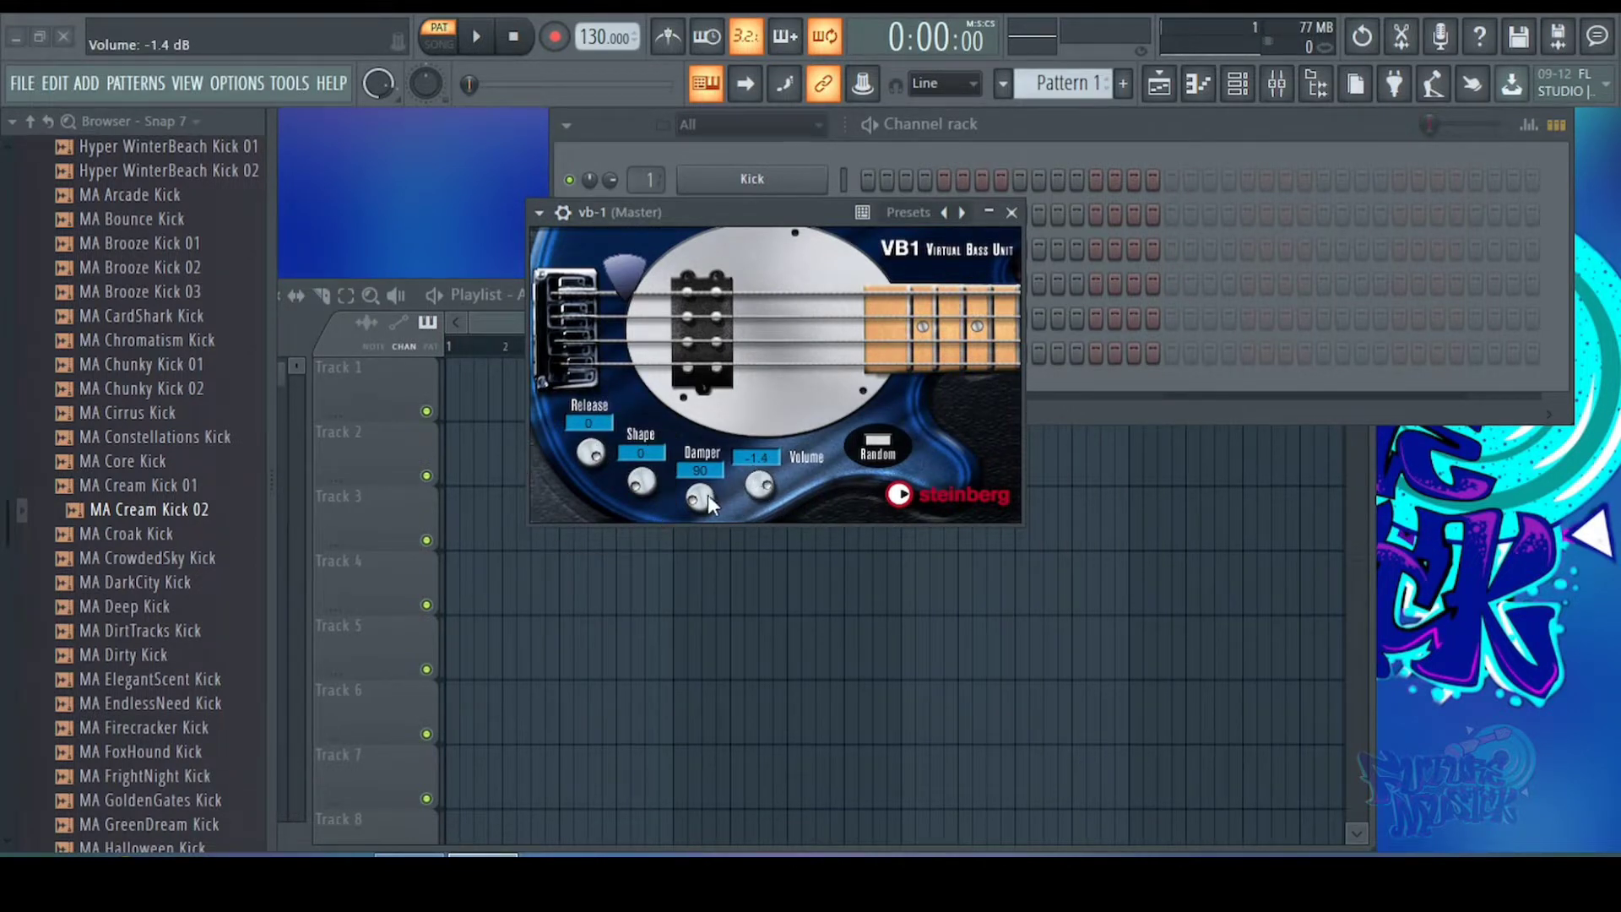
left_click_drag(703, 495, 699, 482)
key("w")
key("w")
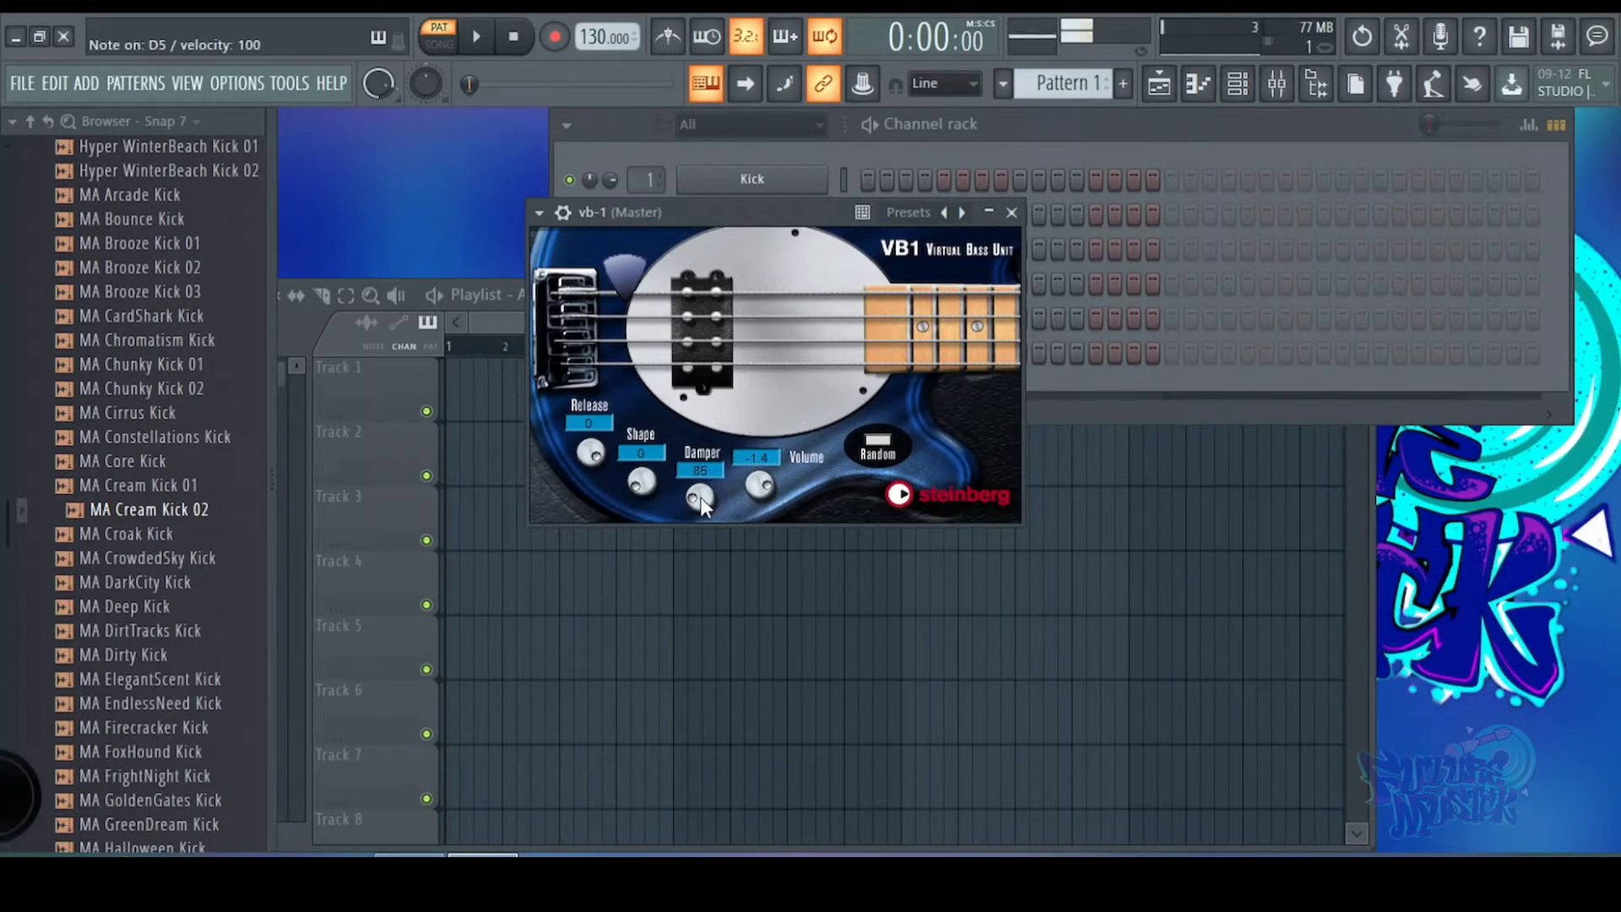
key("w")
left_click_drag(707, 503, 710, 517)
key("w")
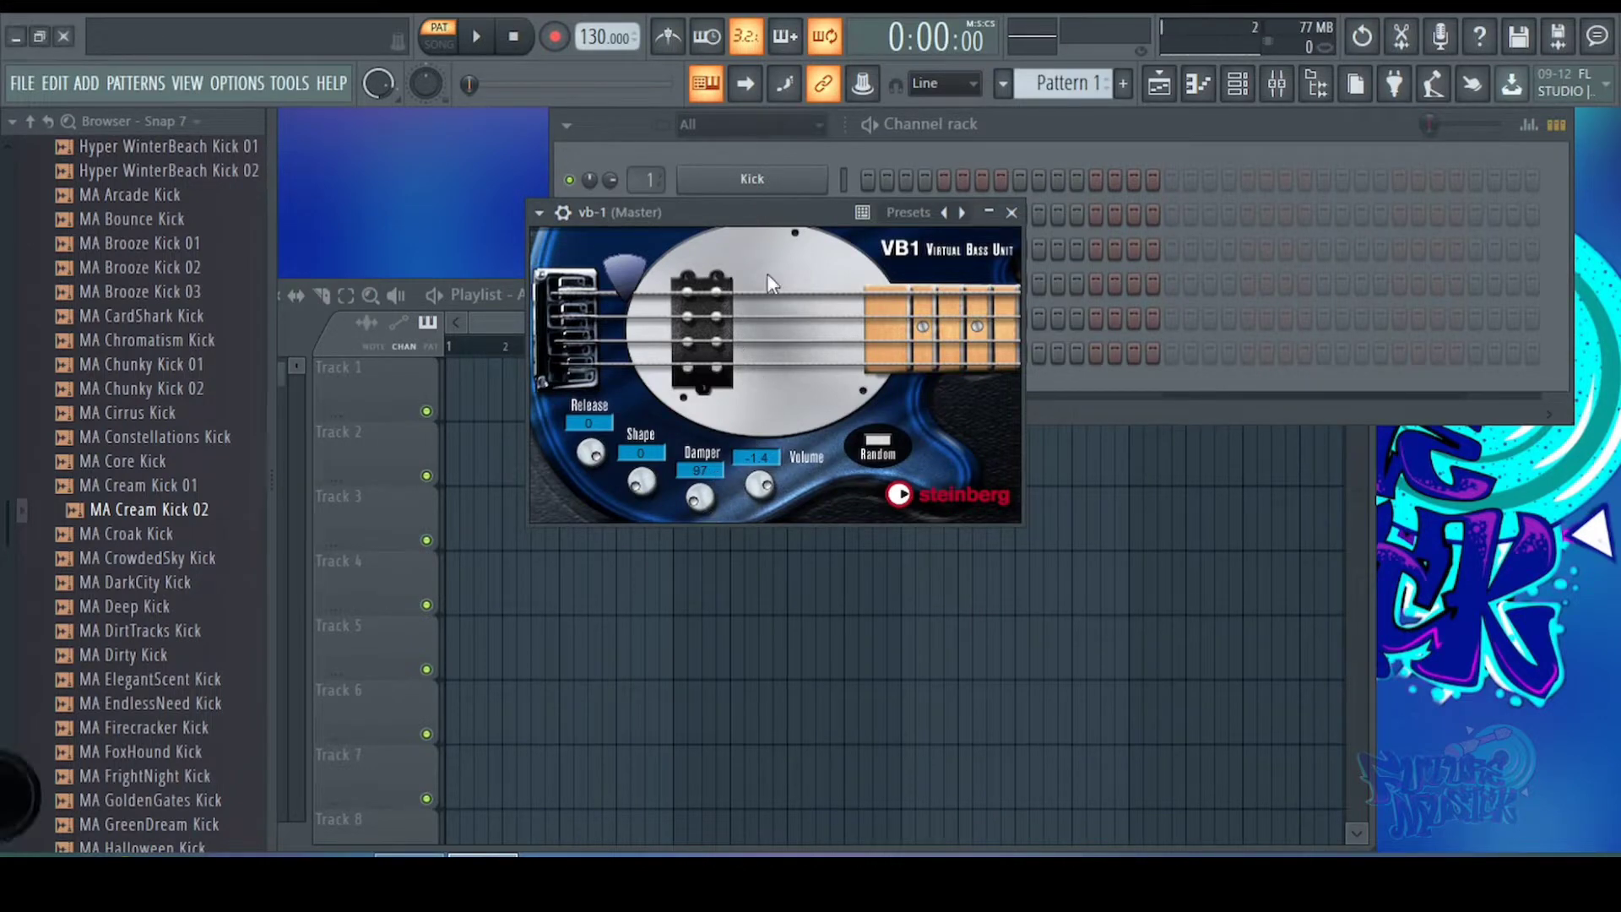
- Open the vb-1 piano roll and draw two groups of three one-step G#2 notes, leaving the first step of each beat empty
left_click(1011, 212)
right_click(782, 353)
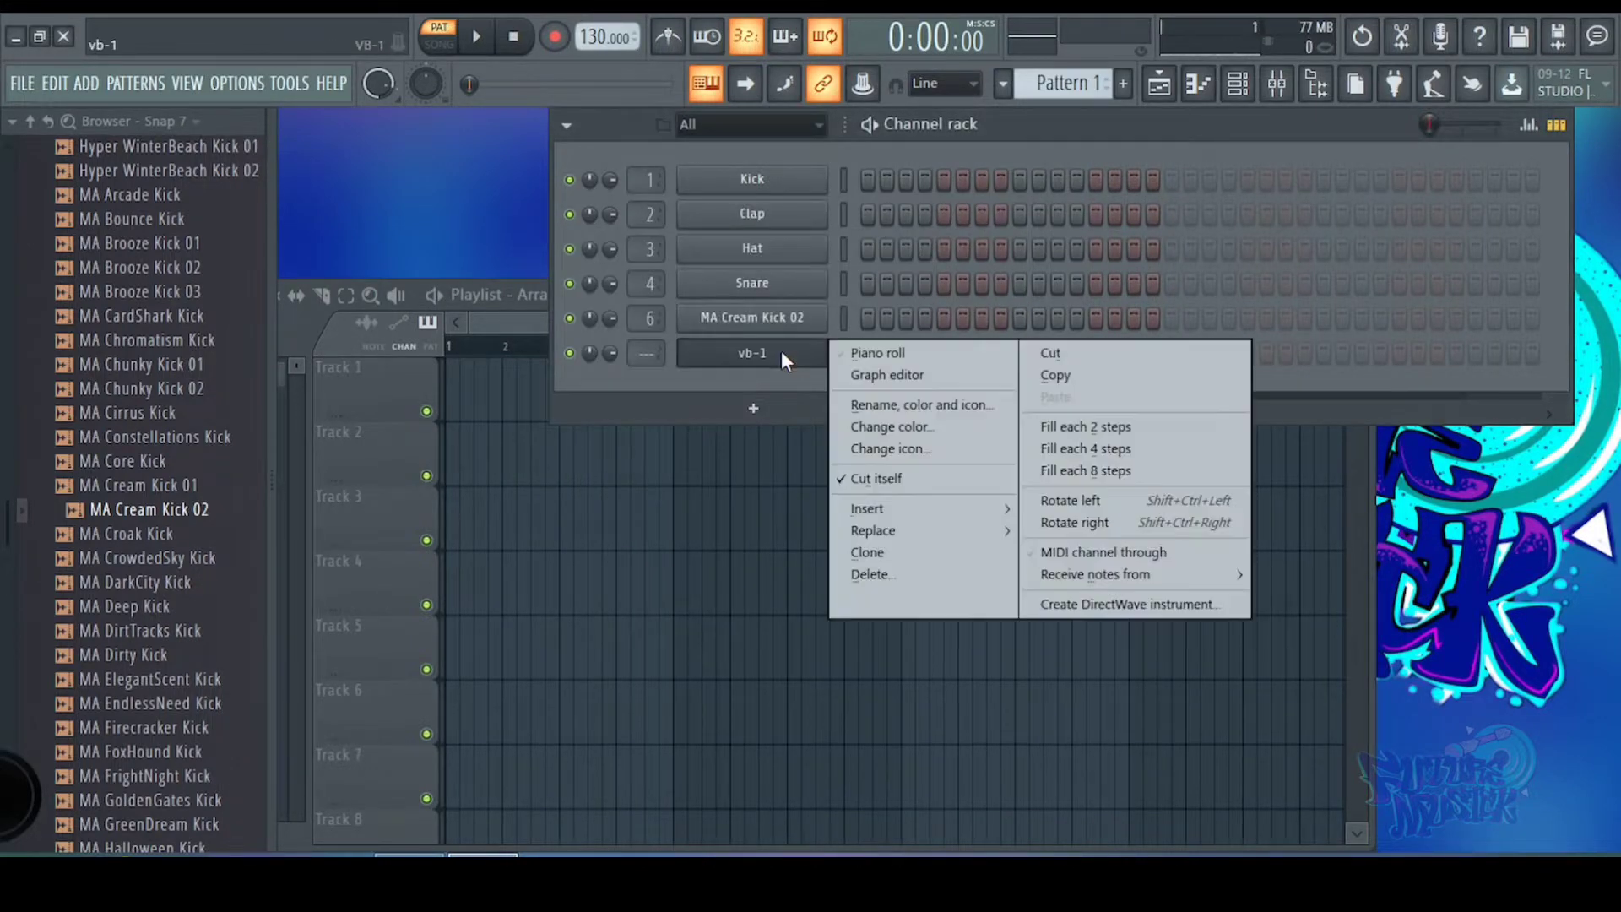
left_click(878, 353)
left_click_drag(454, 547, 422, 372)
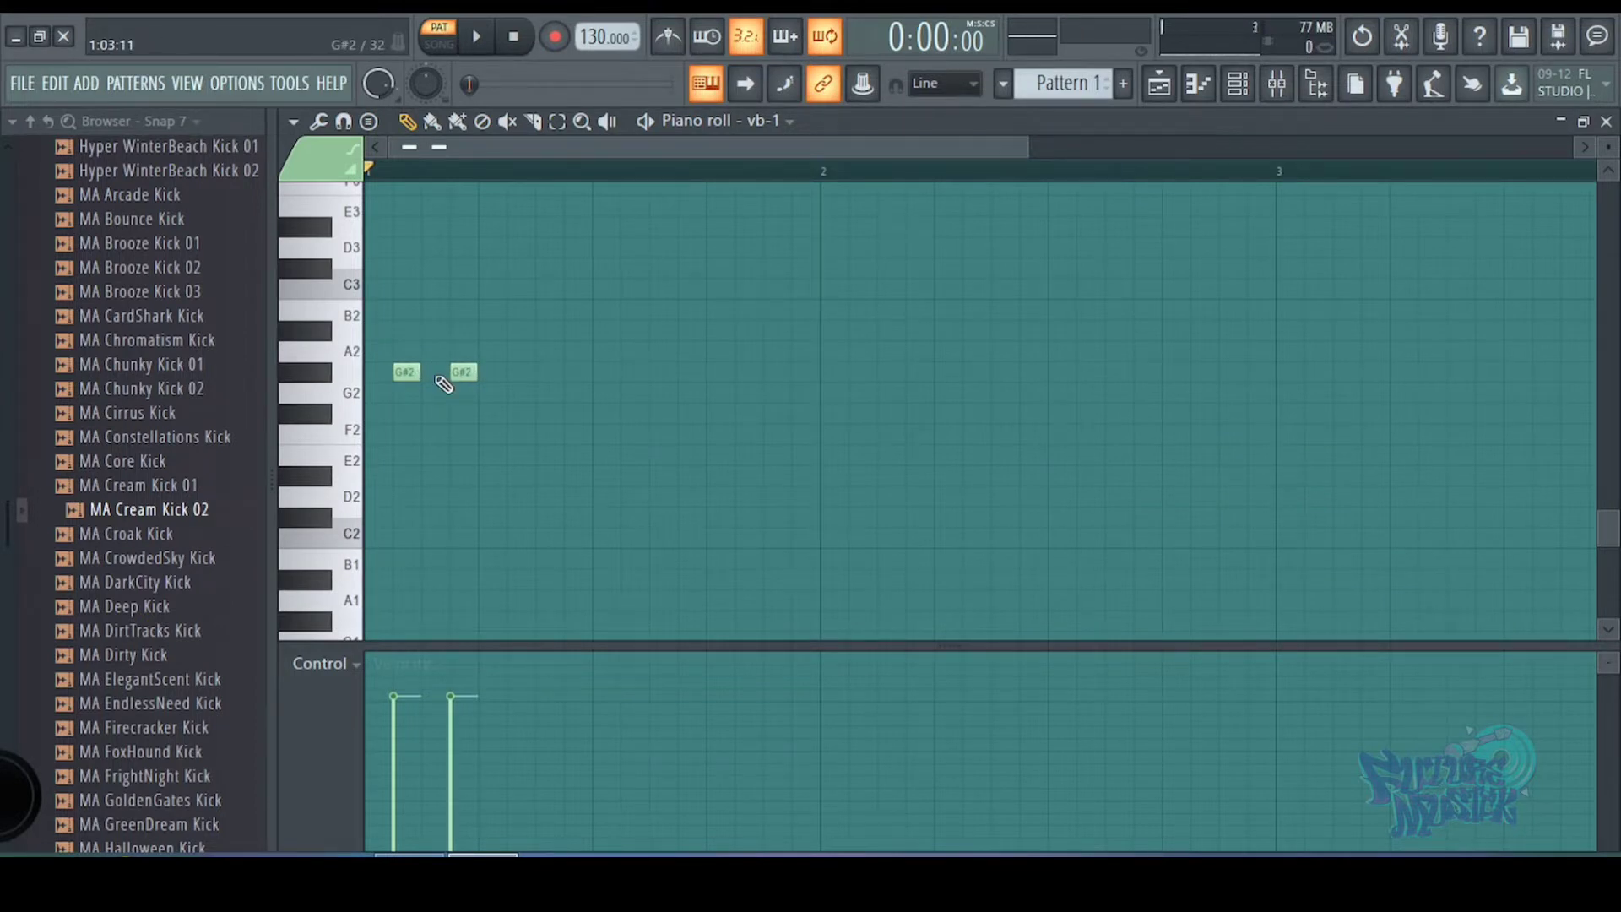
left_click(435, 374)
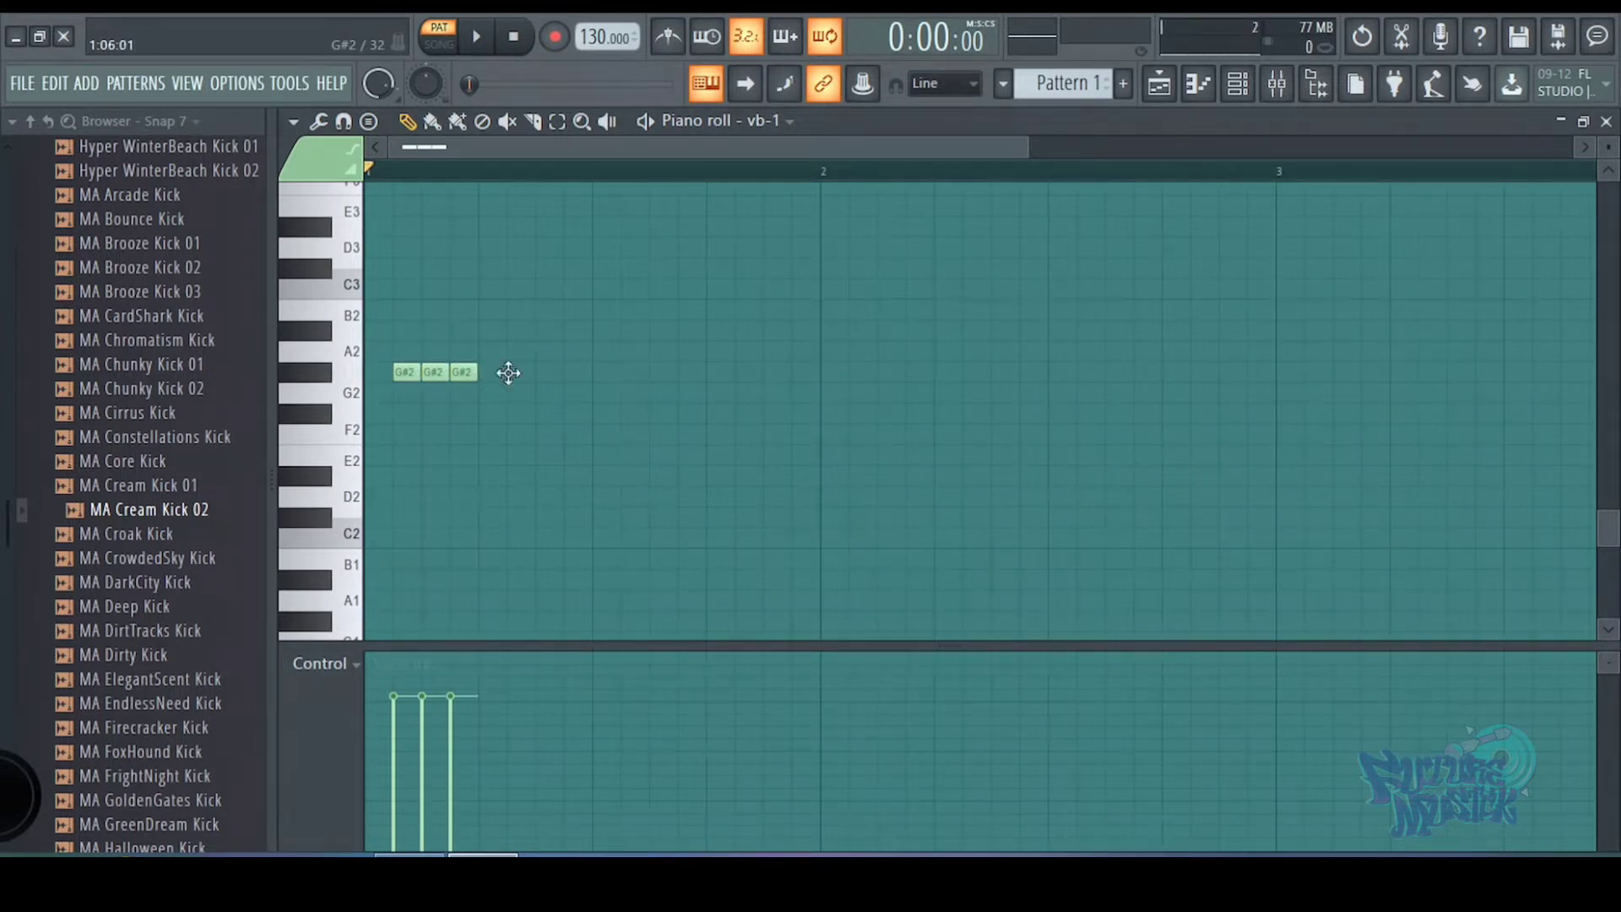
left_click(546, 372)
left_click(576, 372)
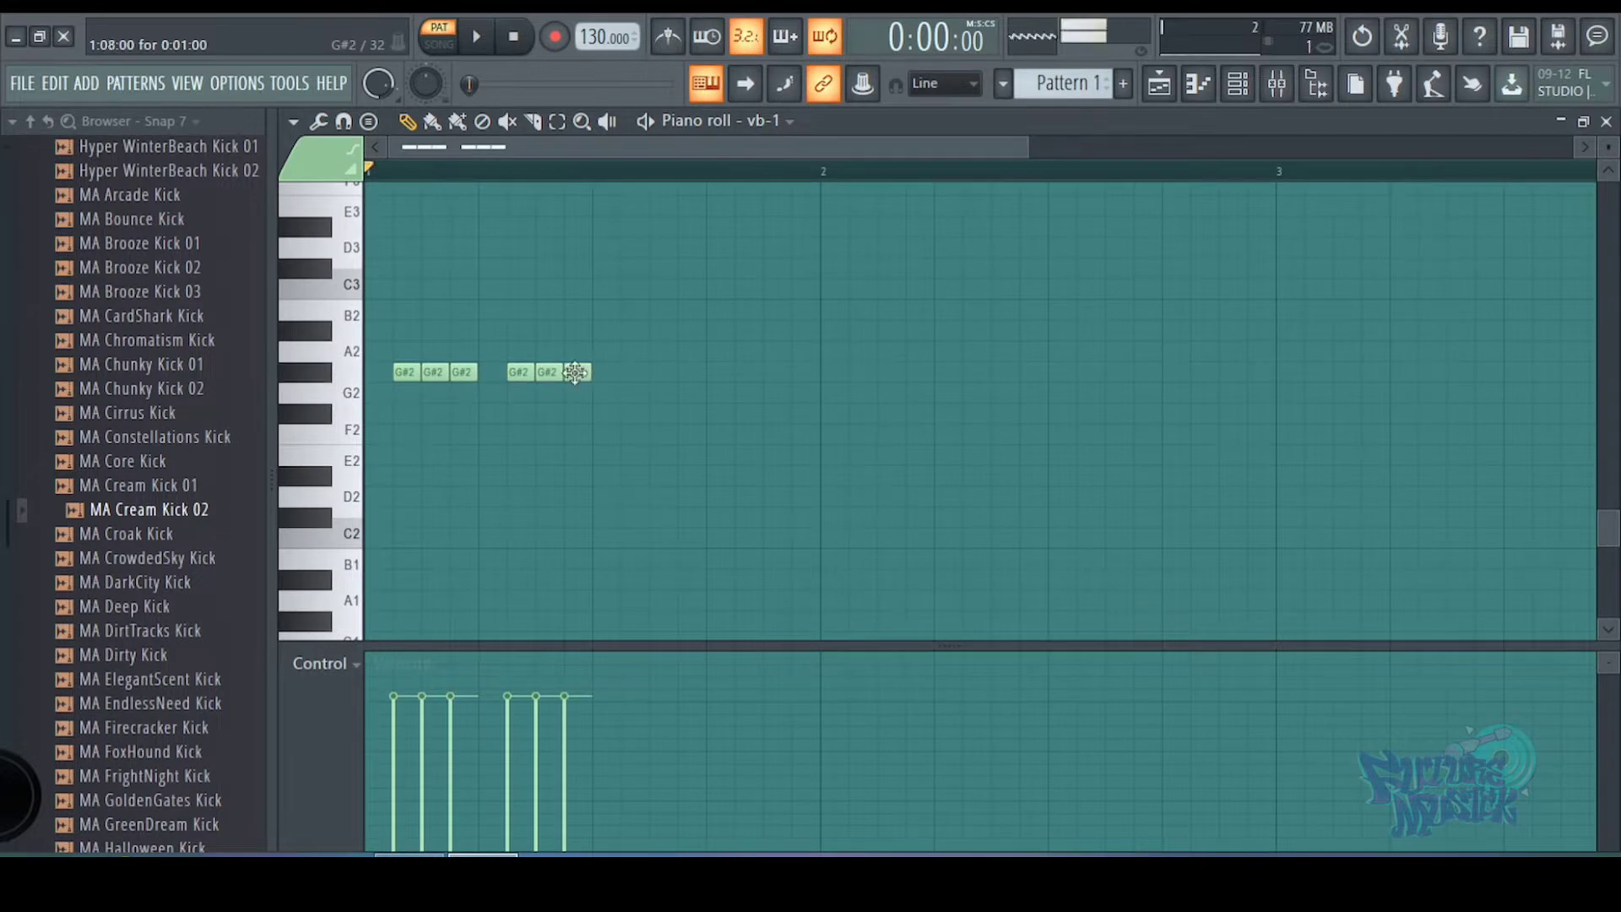
- Select all six G#2 notes and duplicate them into the second half of bar 1
left_click_drag(589, 343, 400, 397)
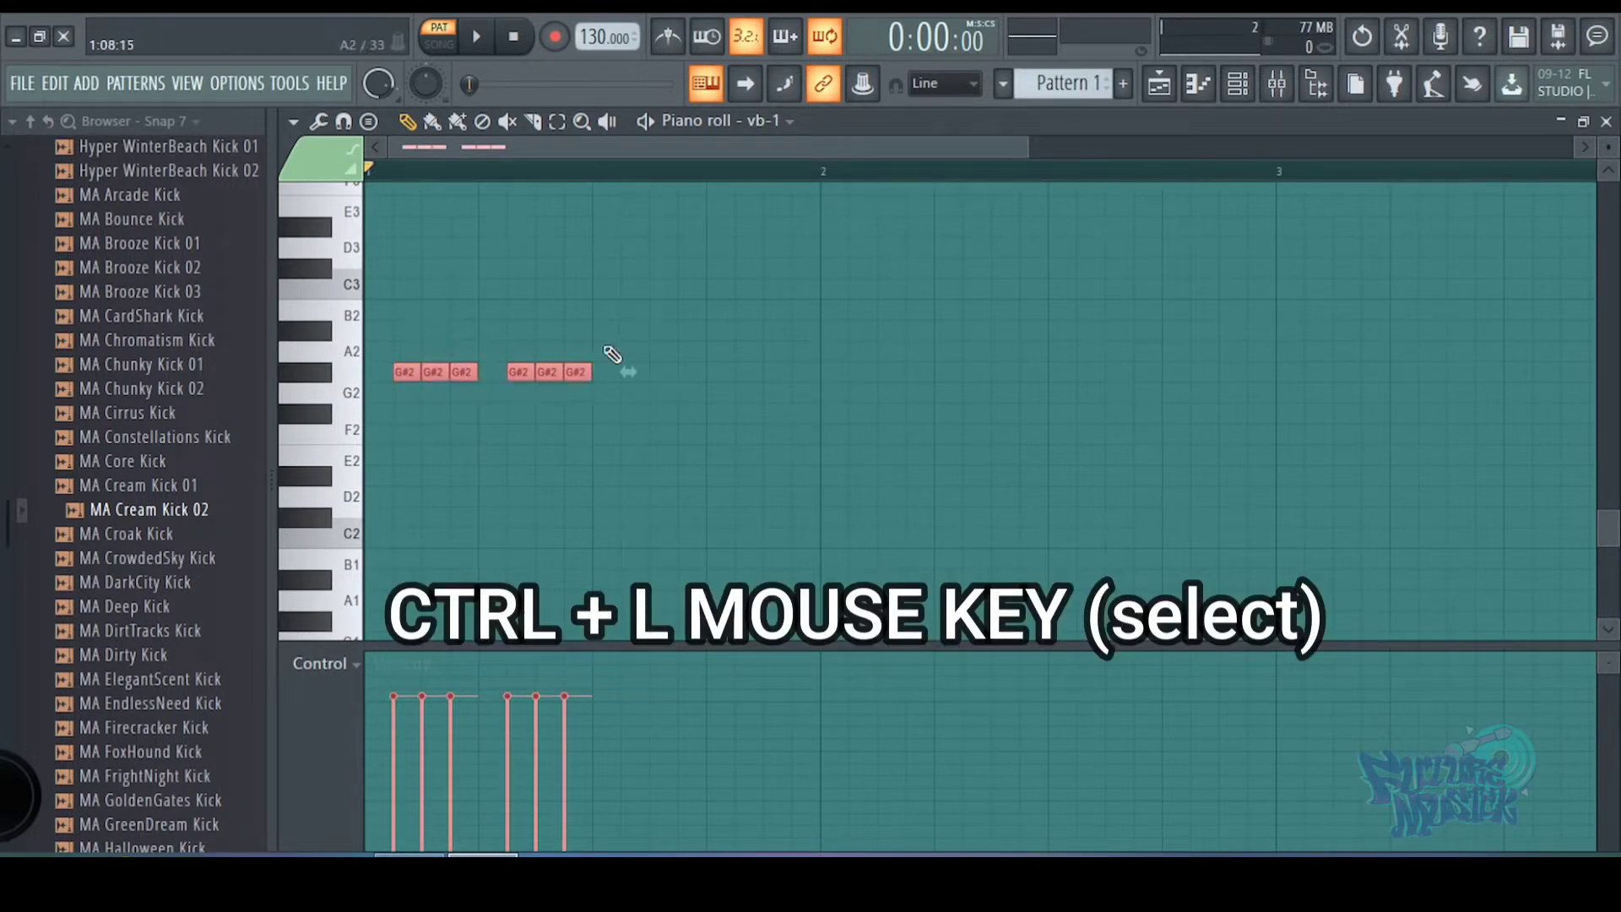
left_click_drag(609, 344, 398, 399)
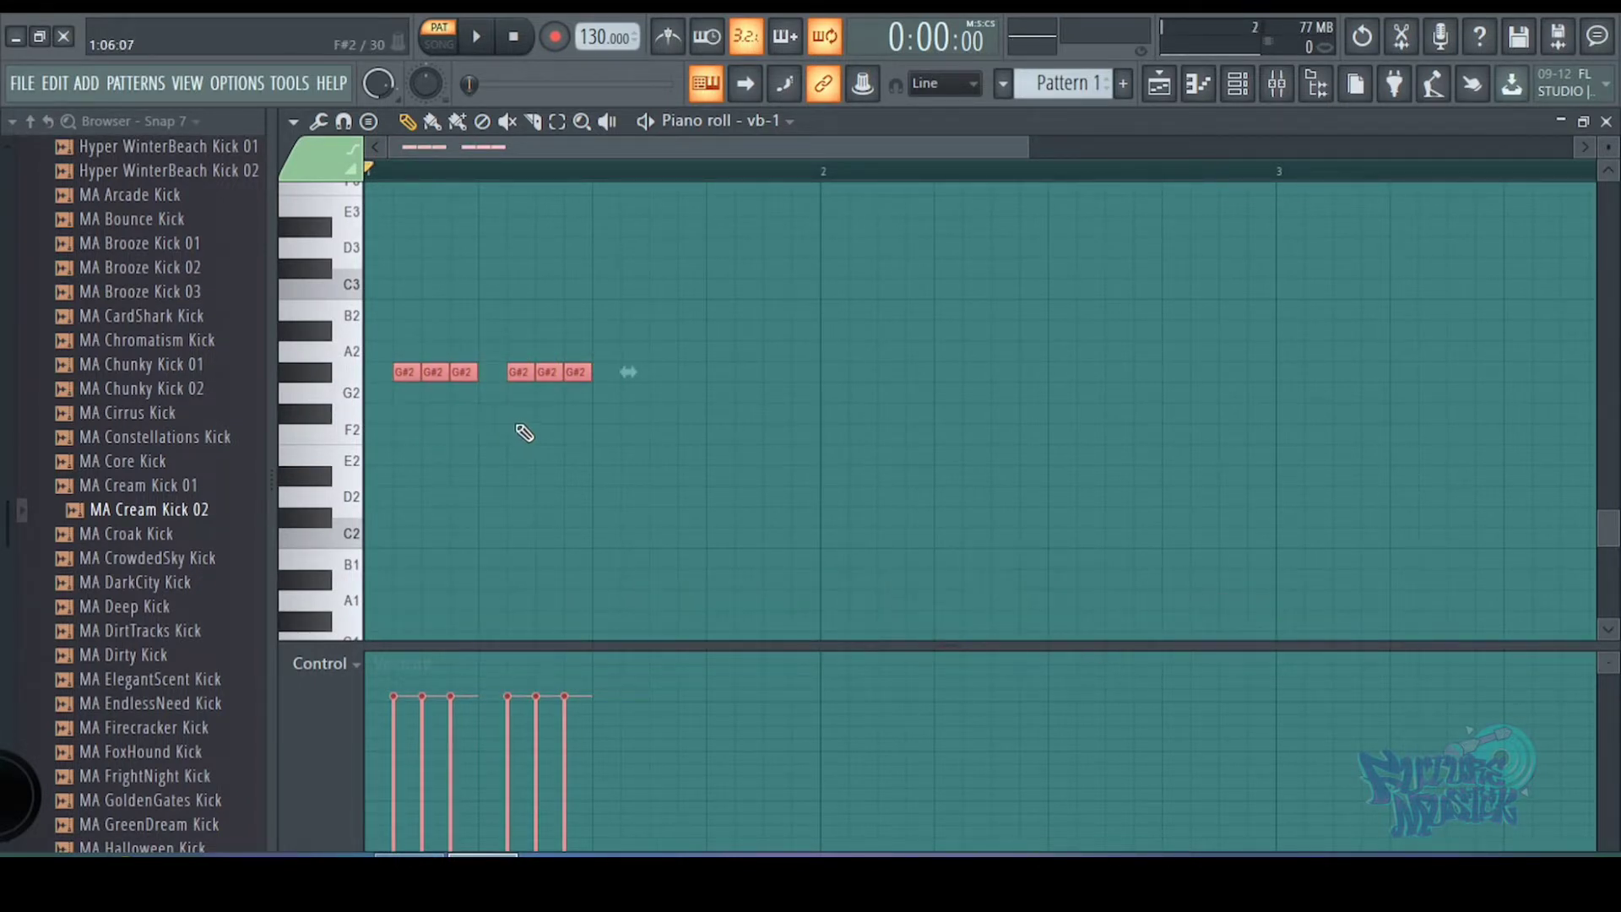
key("ctrl+b")
left_click_drag(643, 372, 650, 373)
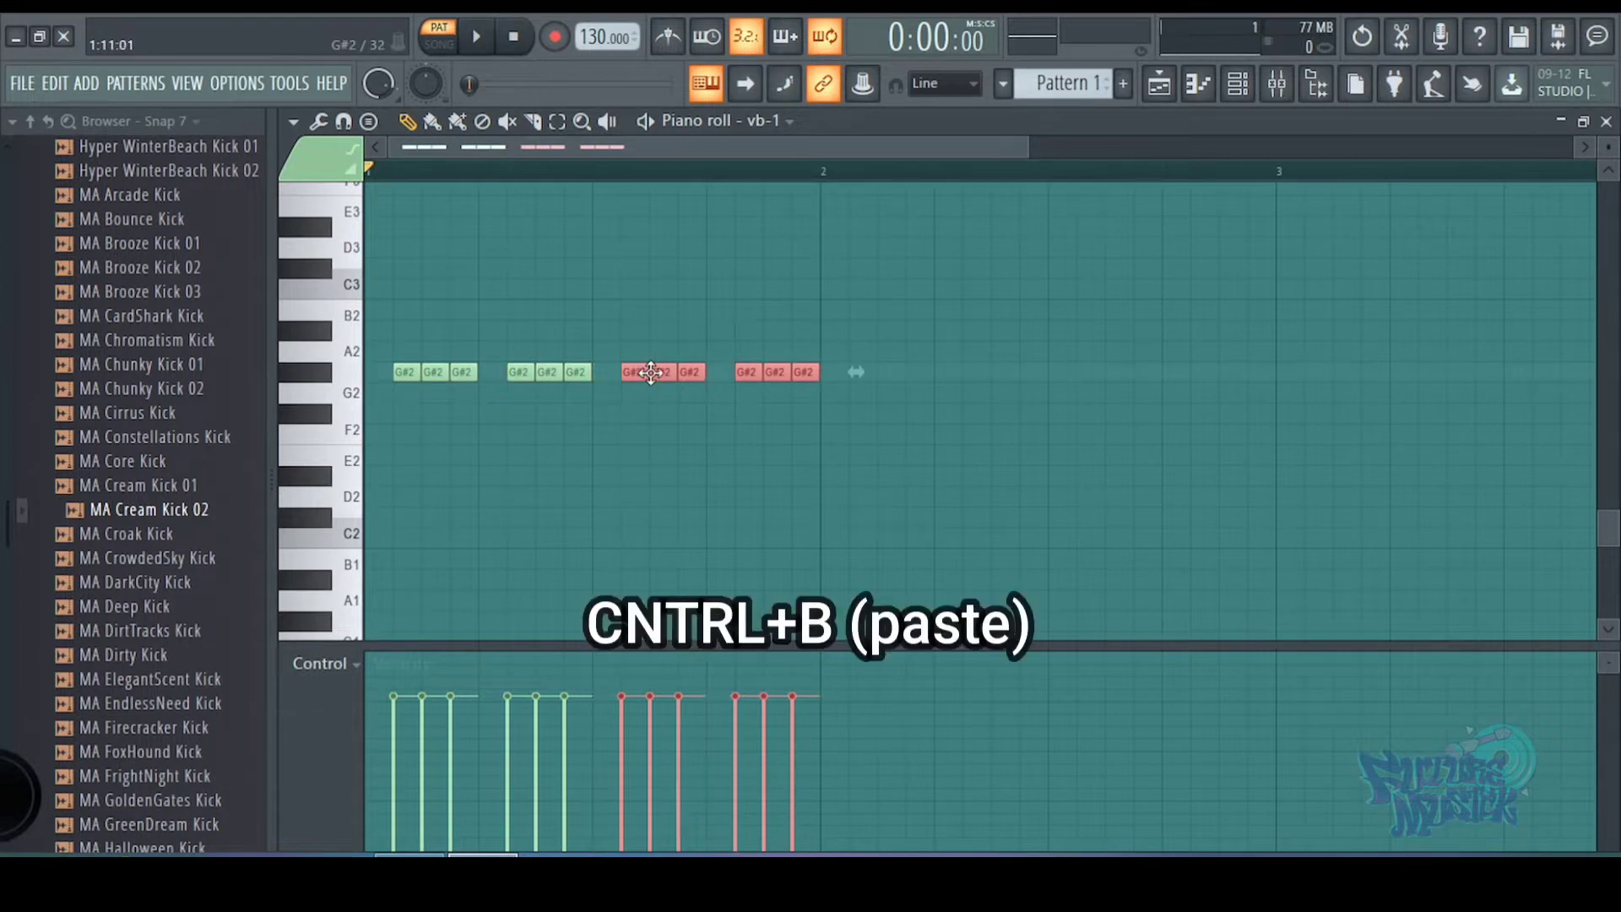
- Set the piano roll snap to 1/6 step and shorten all the G#2 notes to a length of 0:00:20
left_click(351, 123)
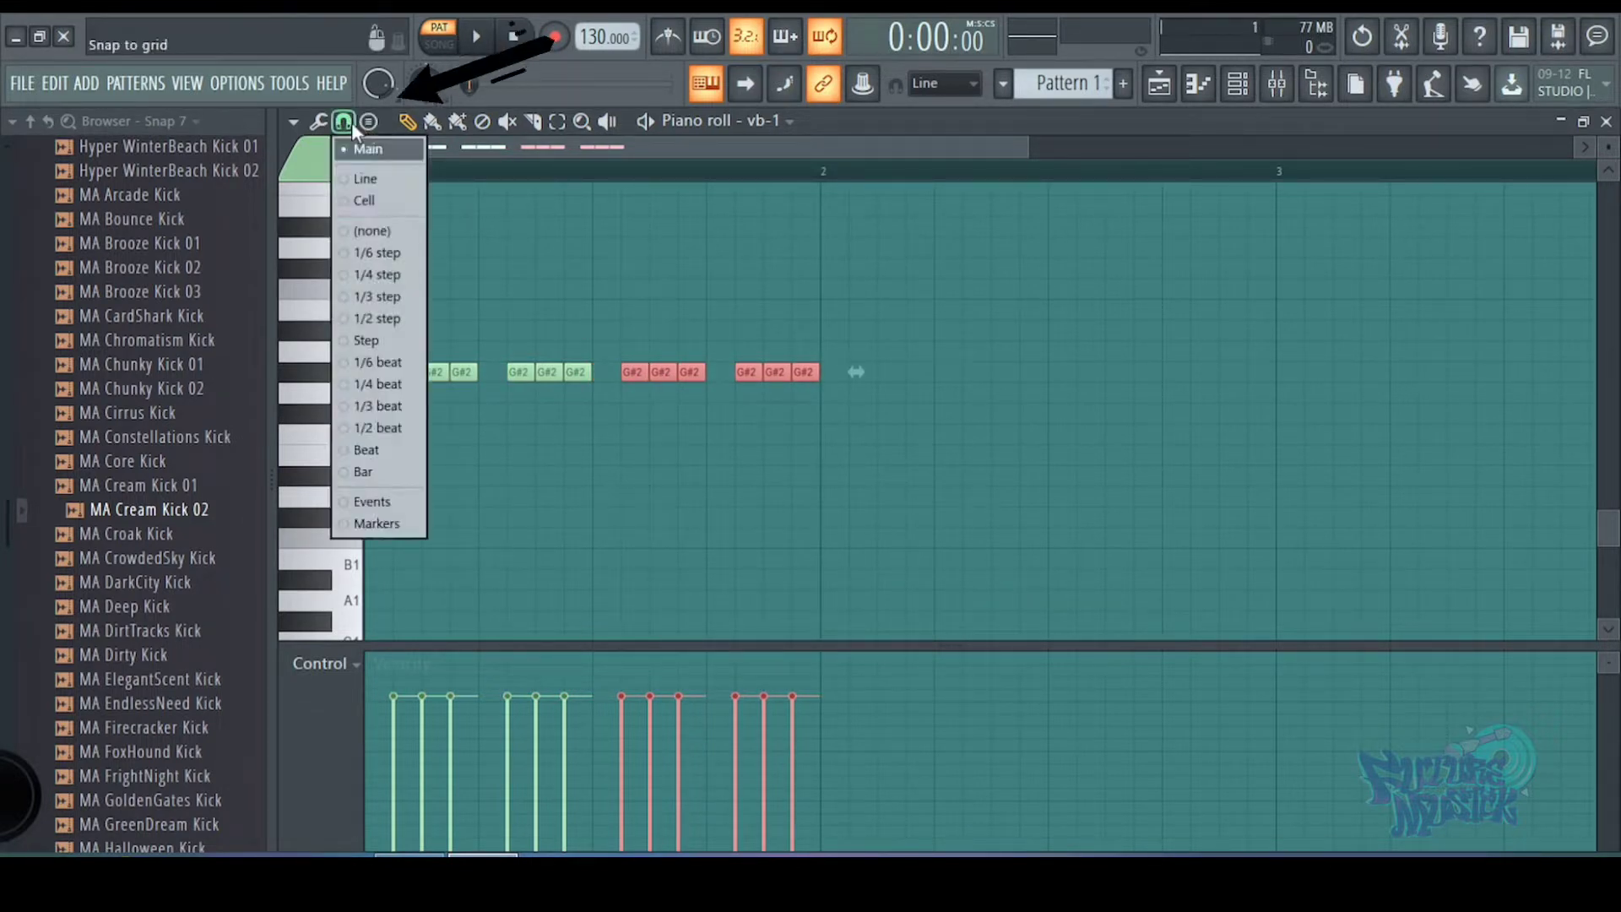
left_click(374, 253)
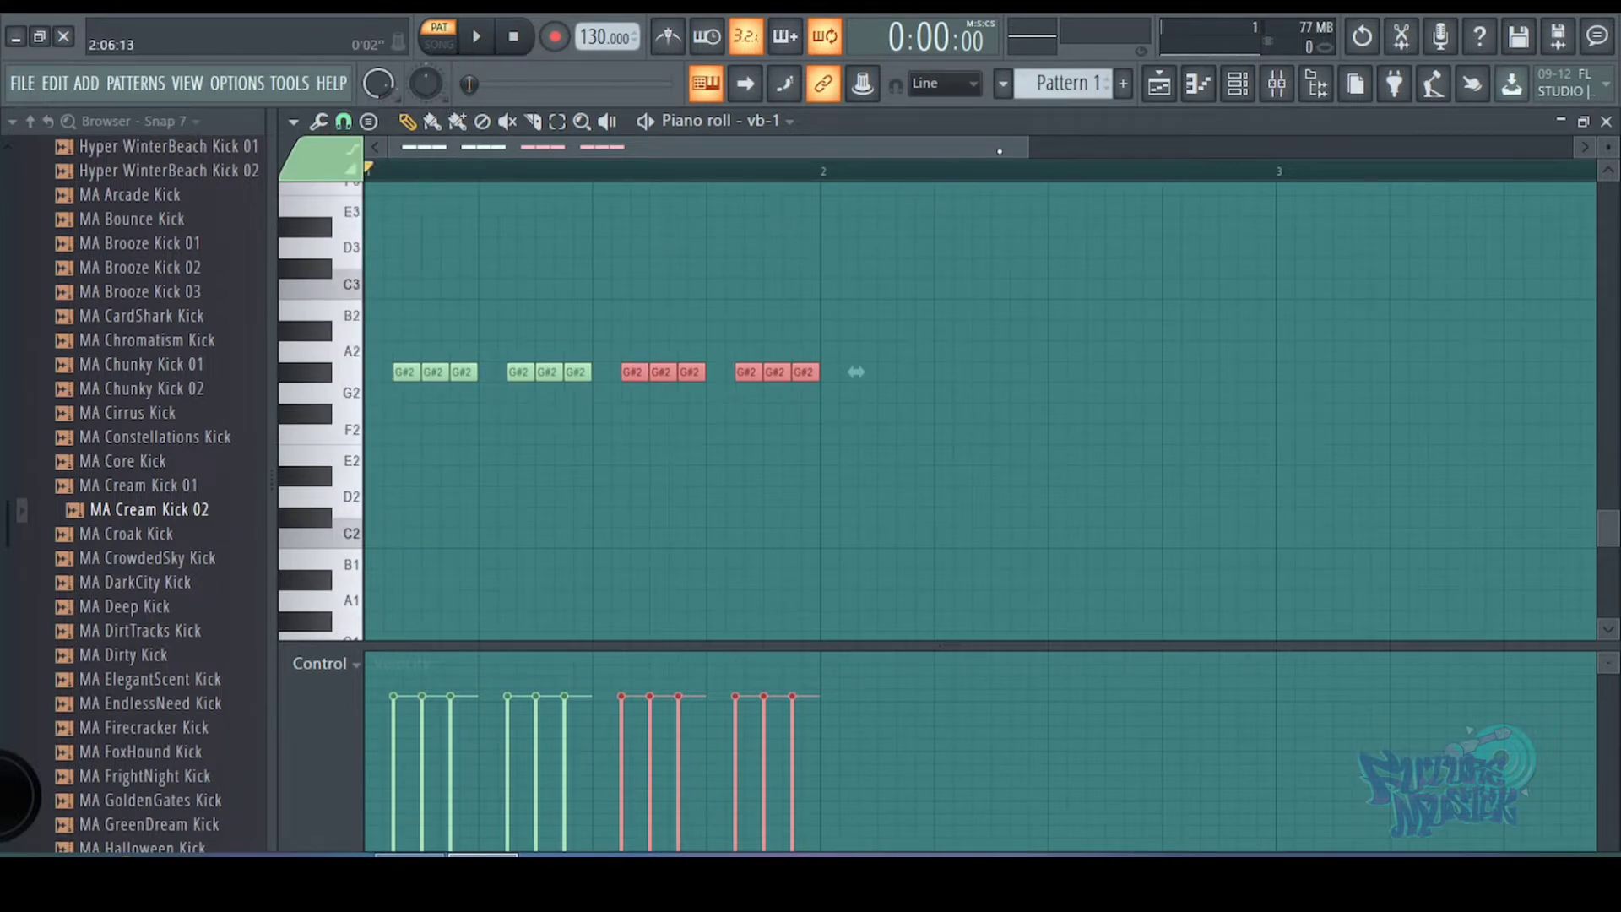
left_click_drag(1027, 145, 563, 172)
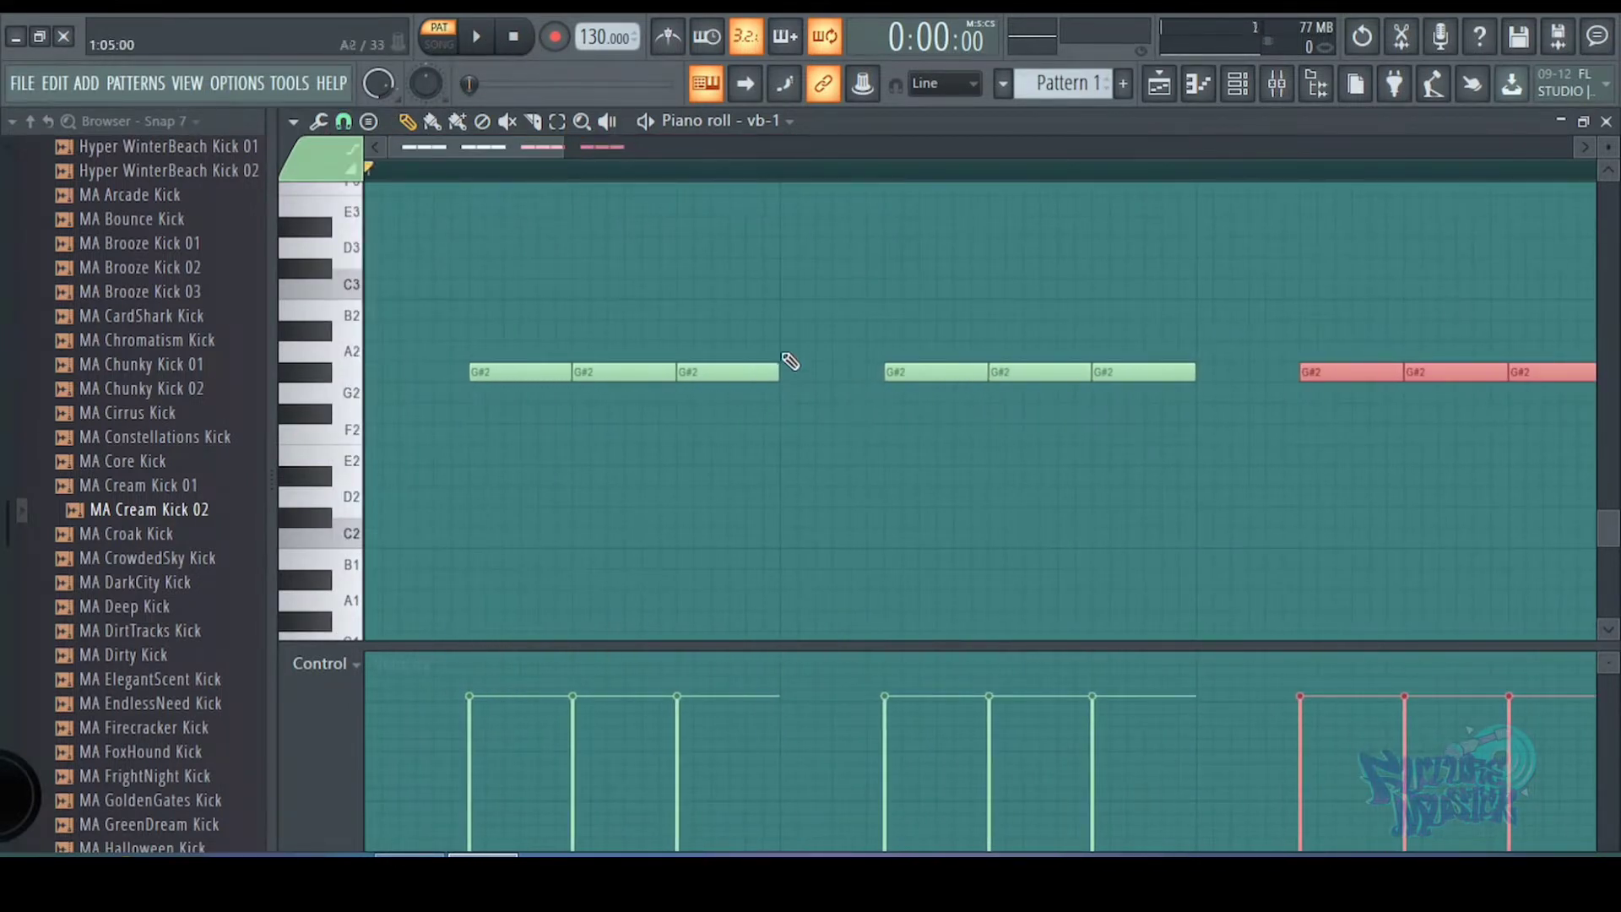
left_click(781, 368)
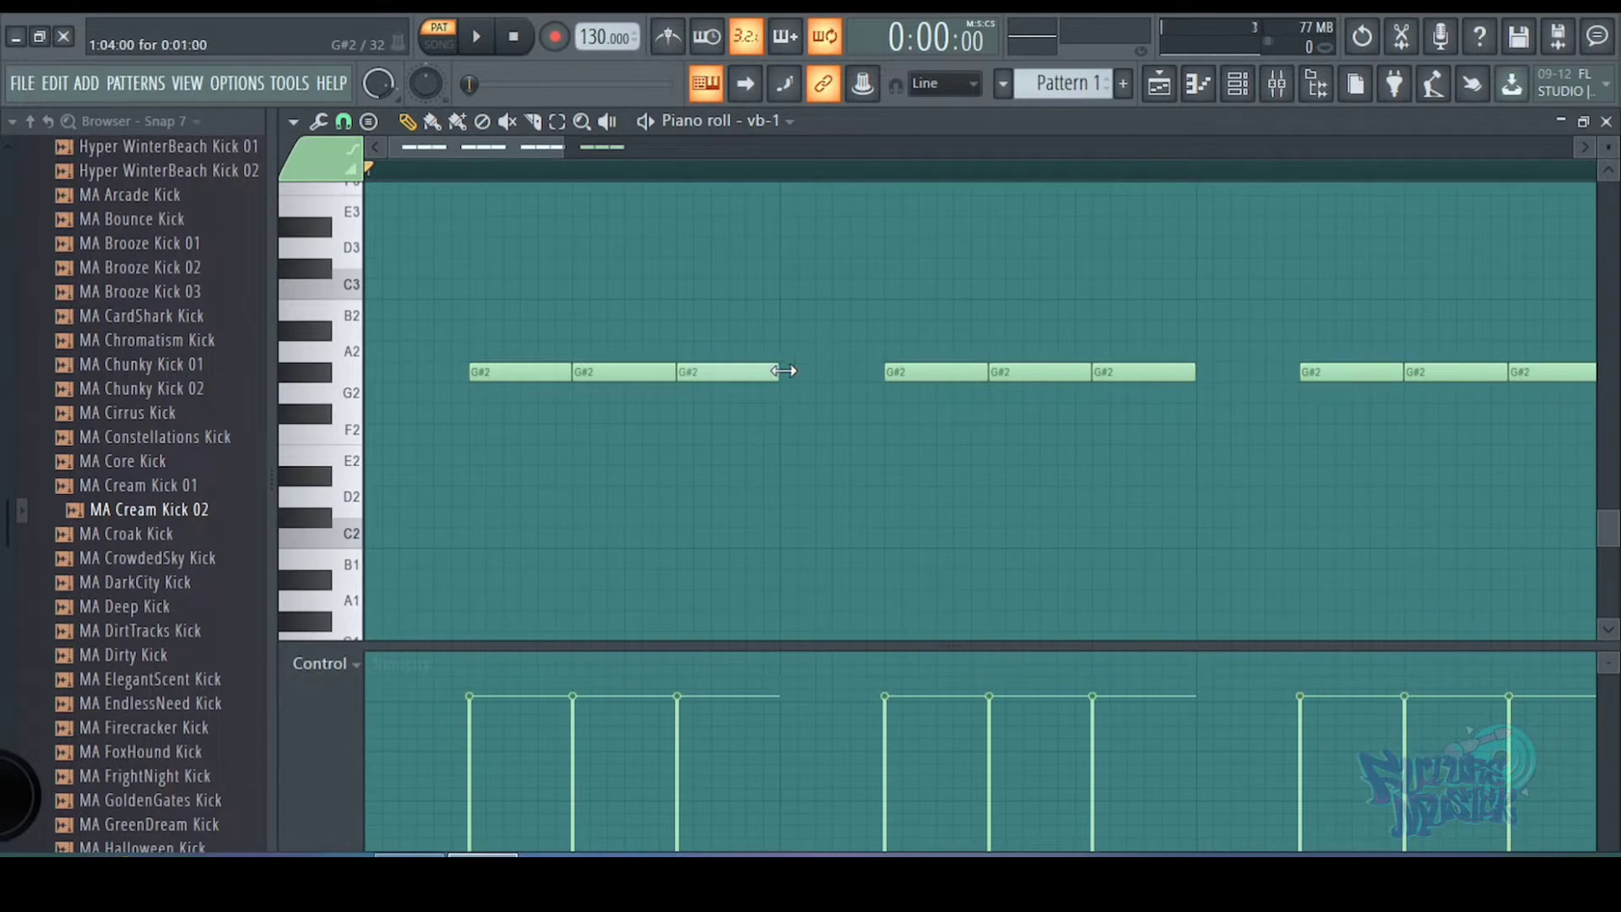
left_click_drag(563, 146, 813, 148)
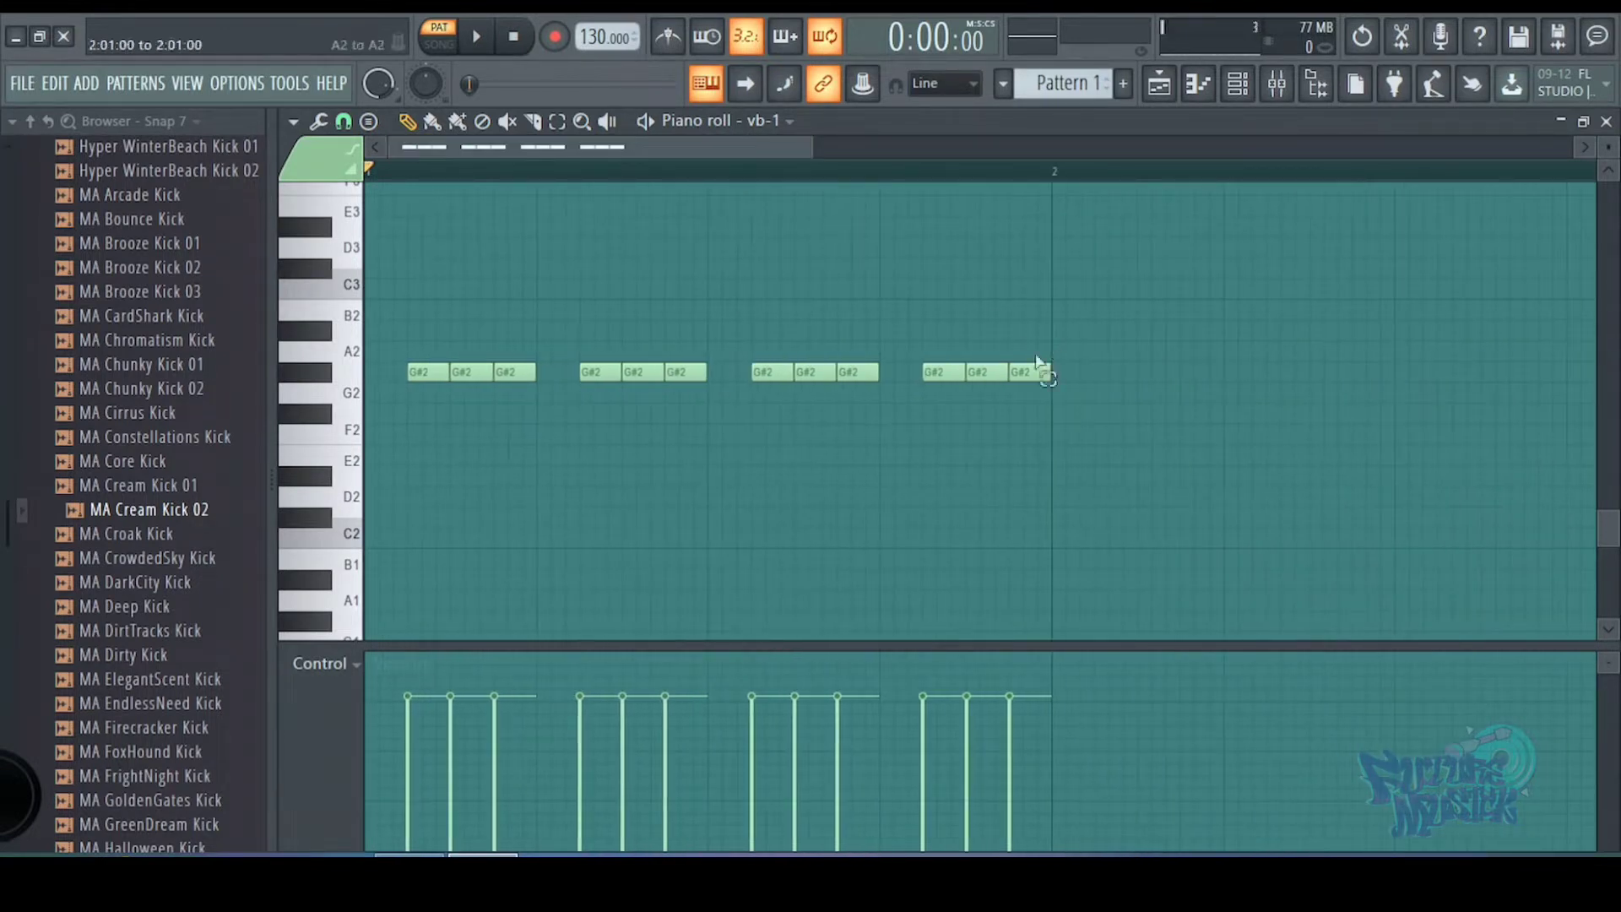
left_click_drag(1057, 342, 408, 409)
left_click_drag(808, 155, 623, 175)
left_click_drag(672, 374, 658, 377)
- Play the bass pattern with the metronome on and set the tempo to 180 BPM
key("space")
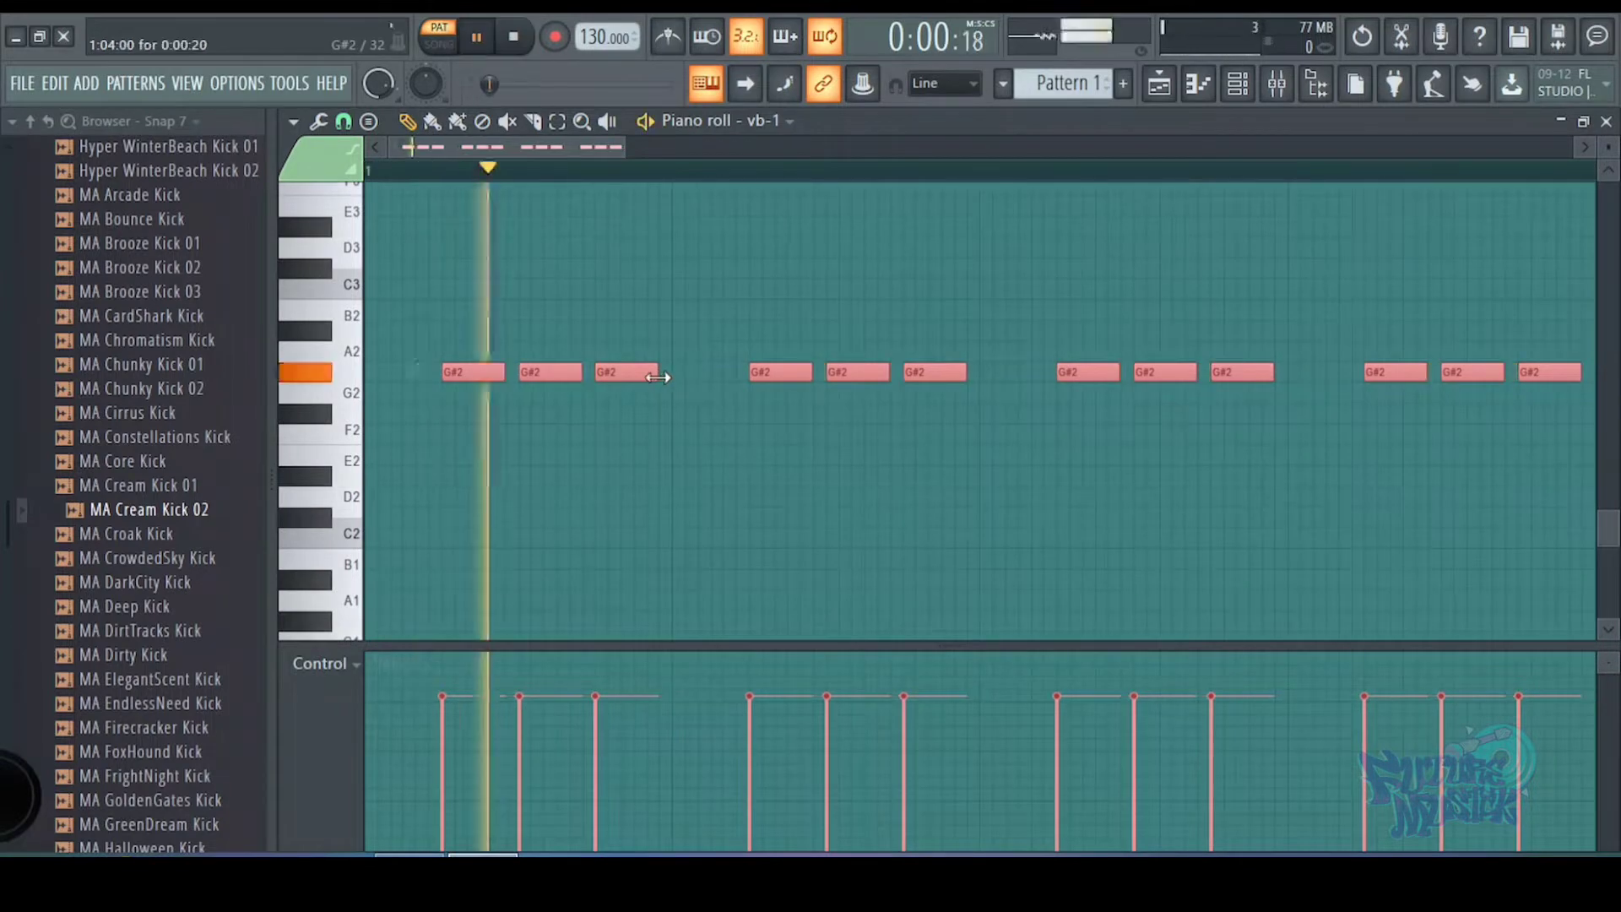
left_click(688, 40)
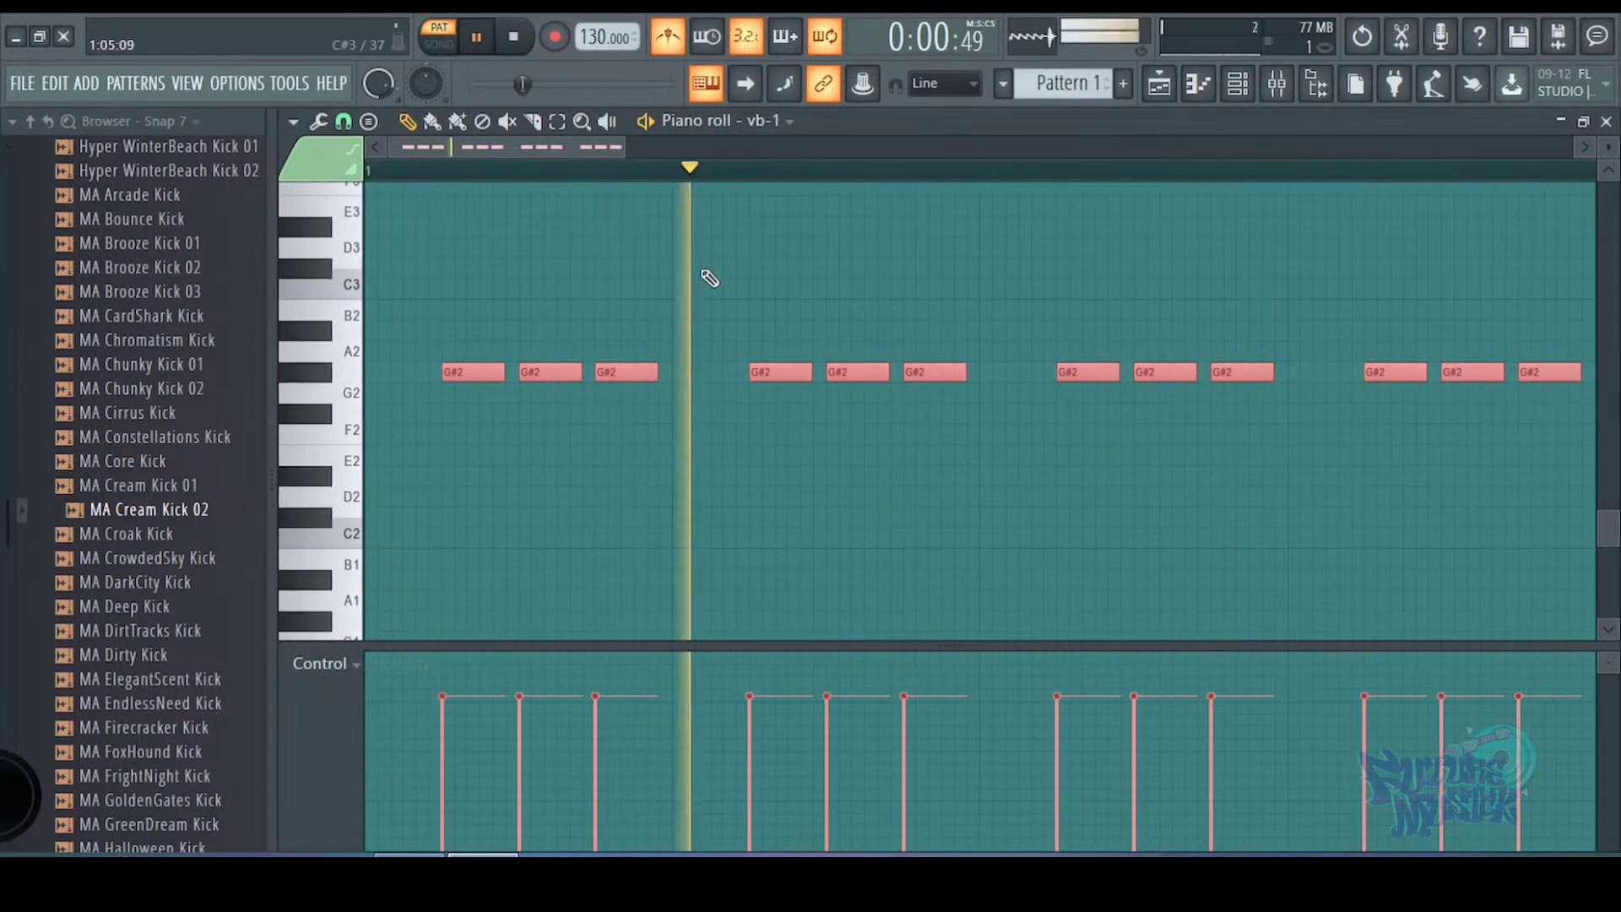
key("space")
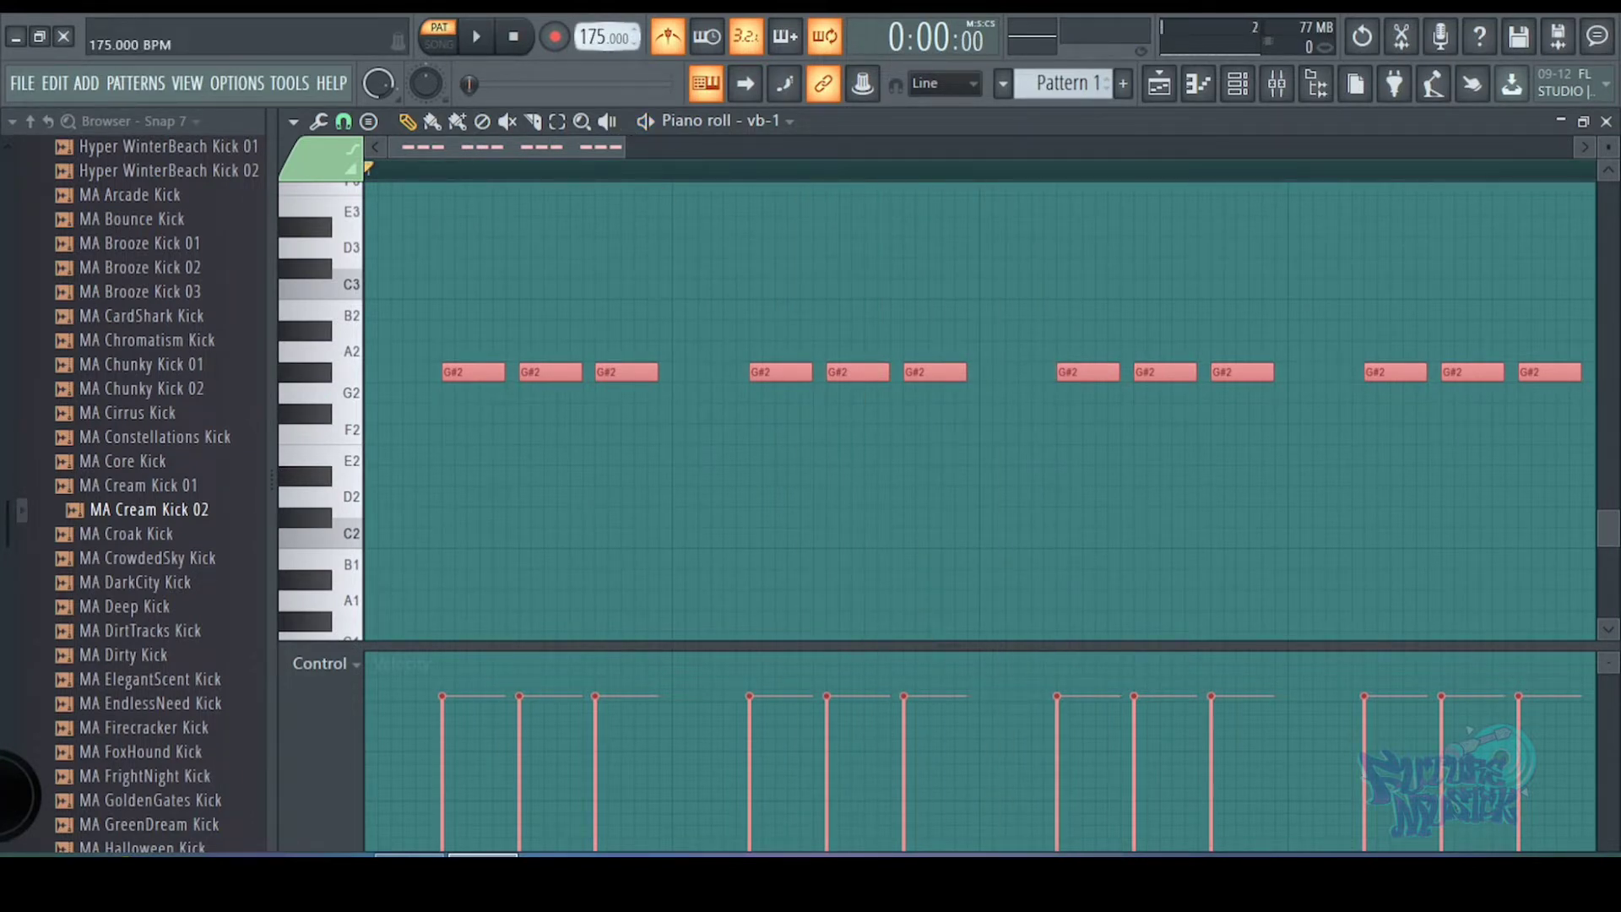
key("space")
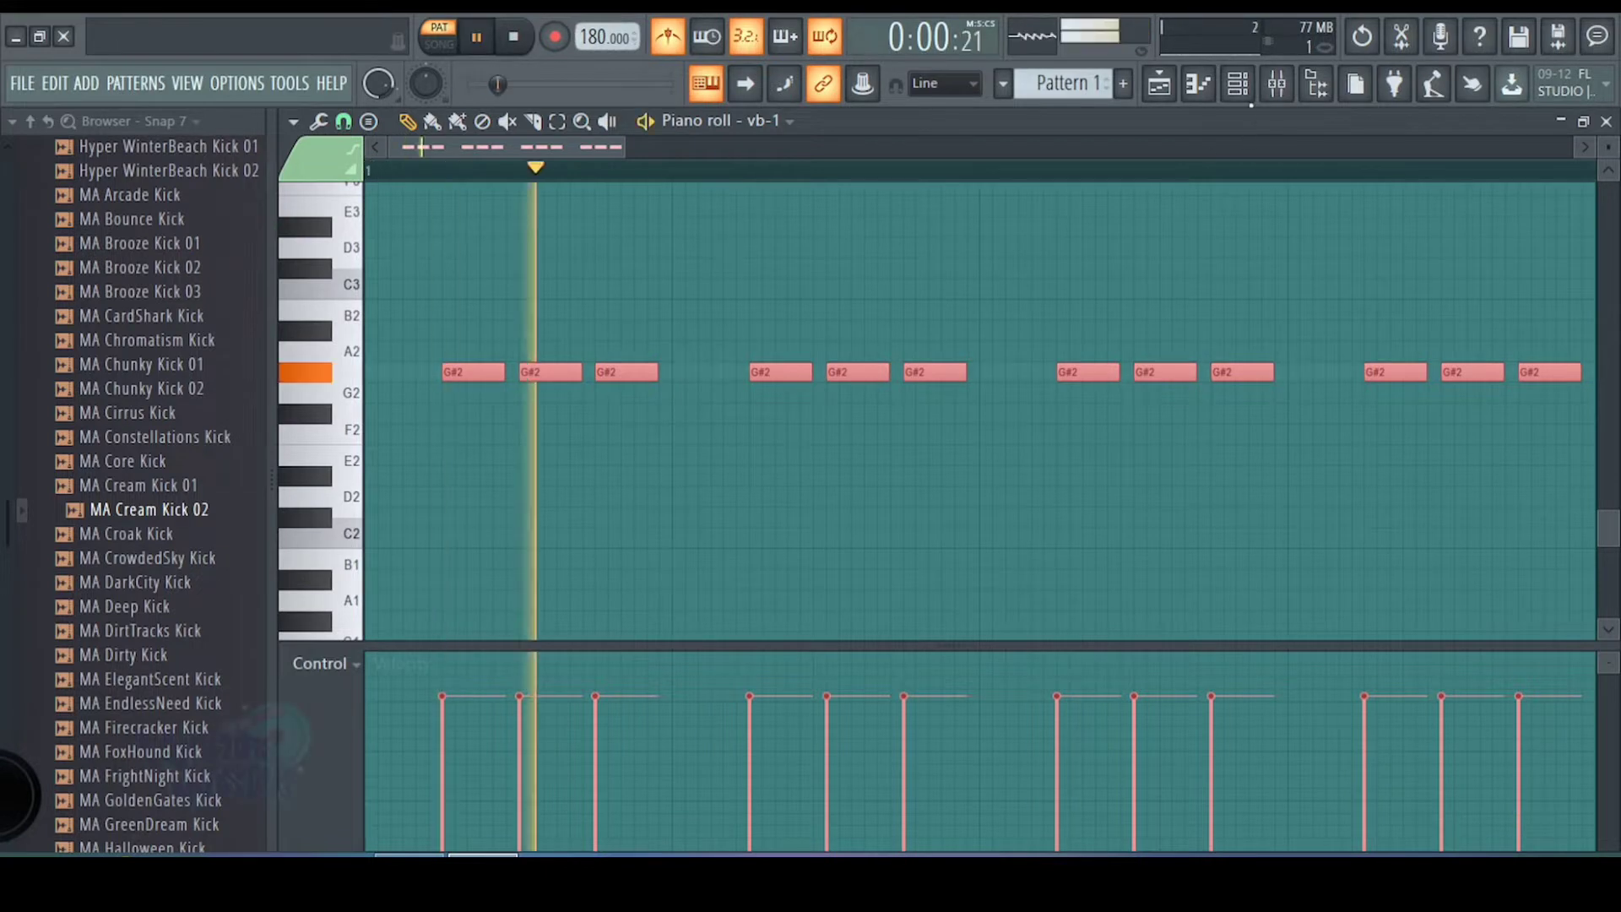
key("space")
- Assign the vb-1 channel to mixer track 7, fill each 4 steps on the MA Cream Kick 02 channel, and play the pattern
left_click(1248, 89)
left_click_drag(647, 353, 647, 336)
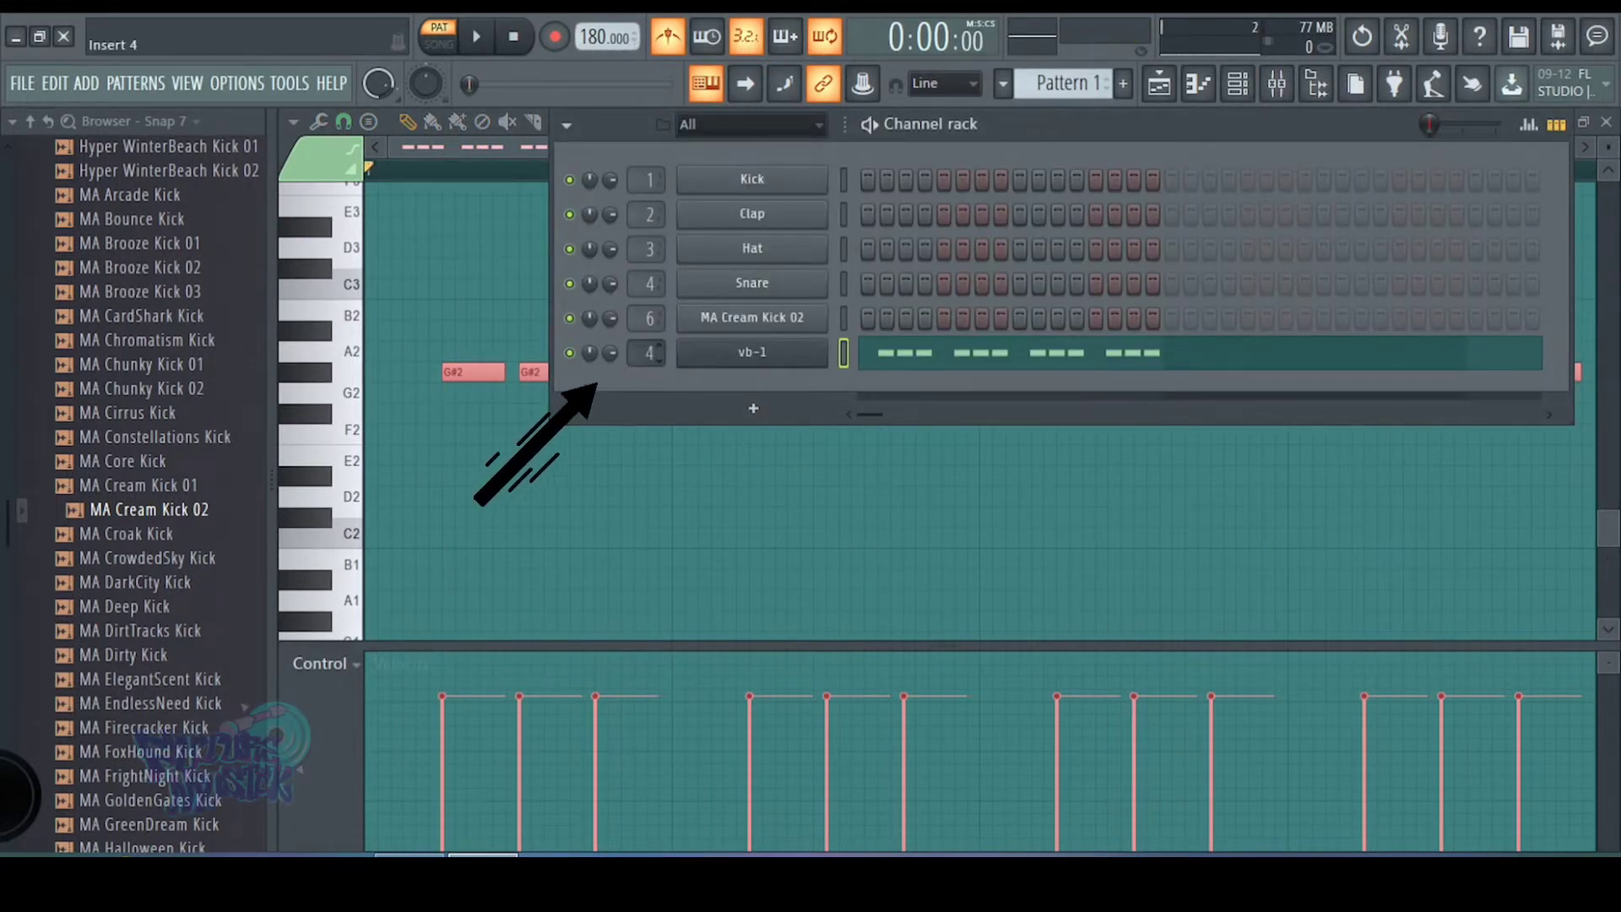
right_click(796, 319)
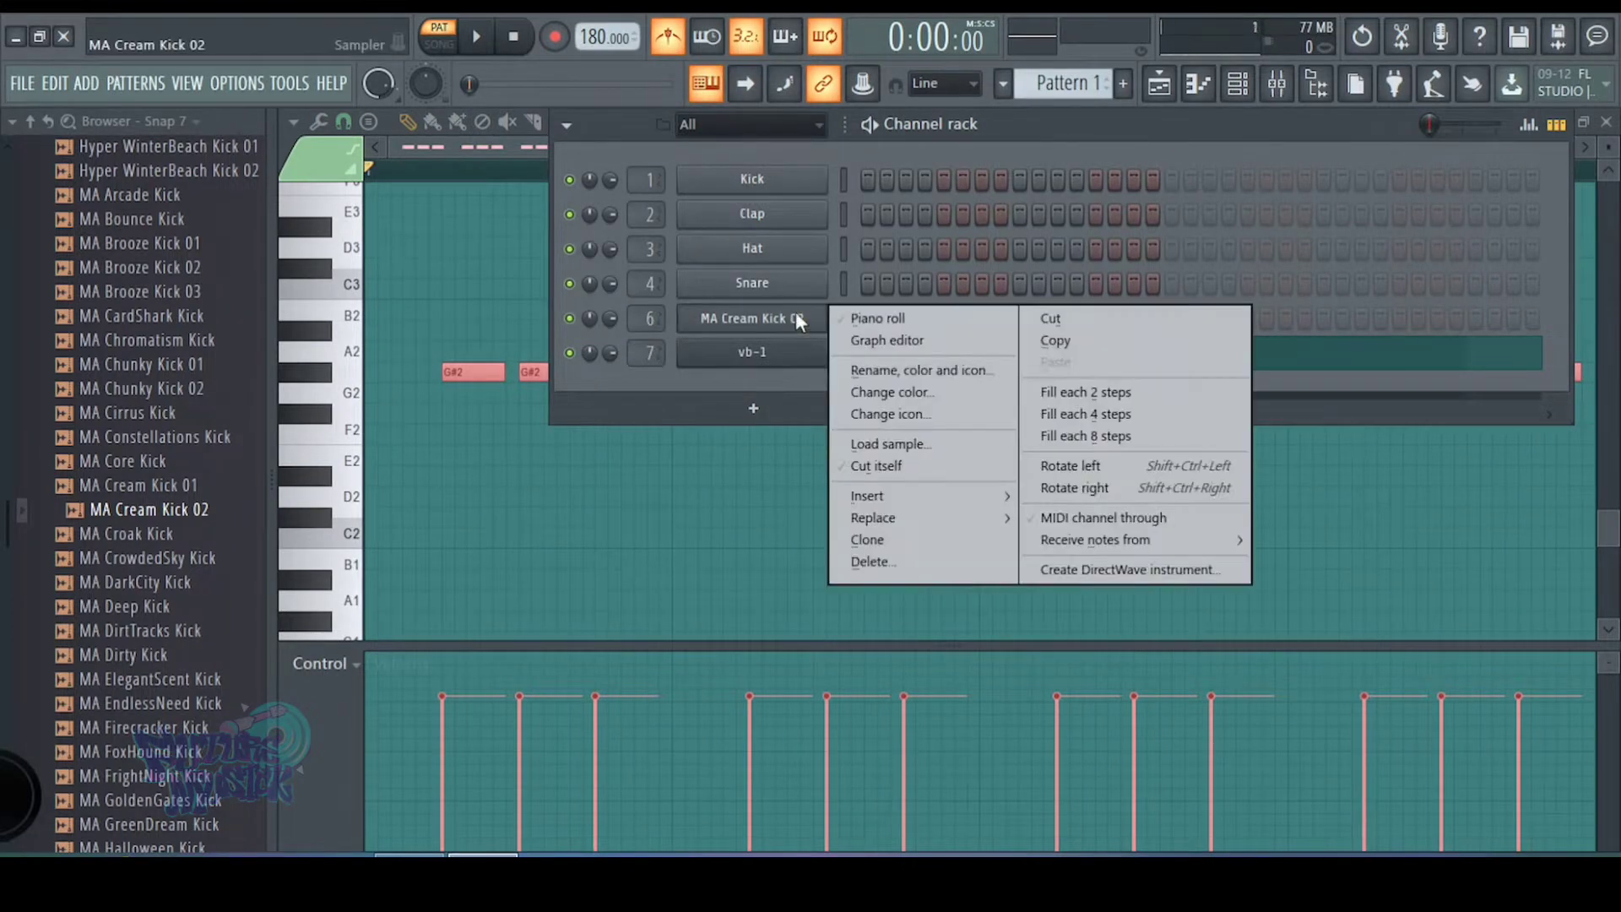
left_click(1067, 415)
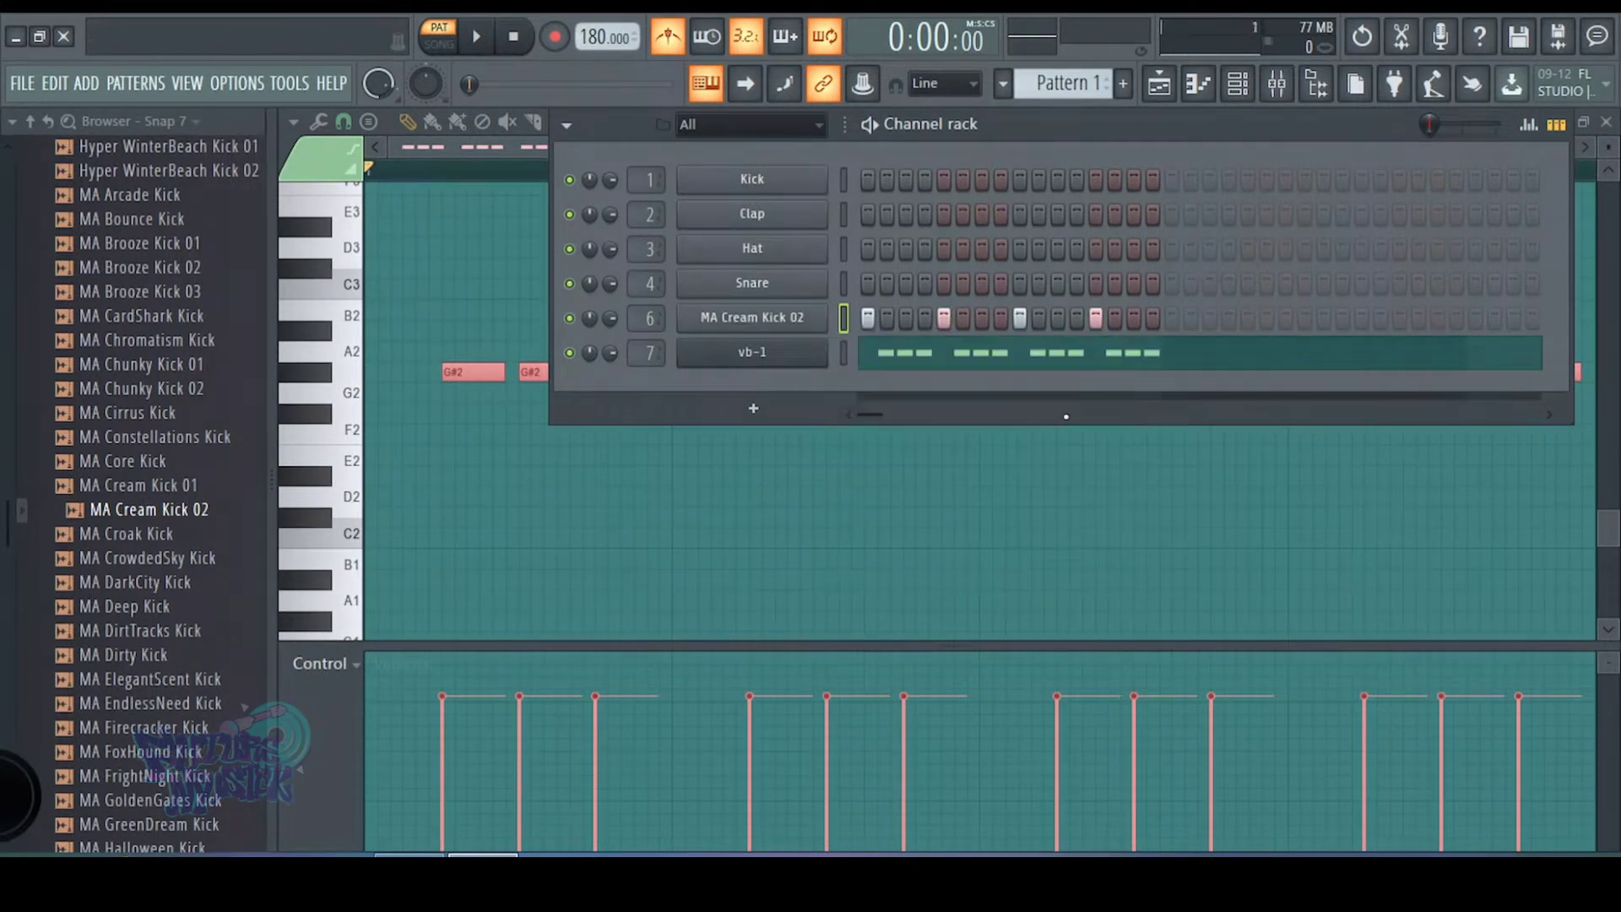
key("space")
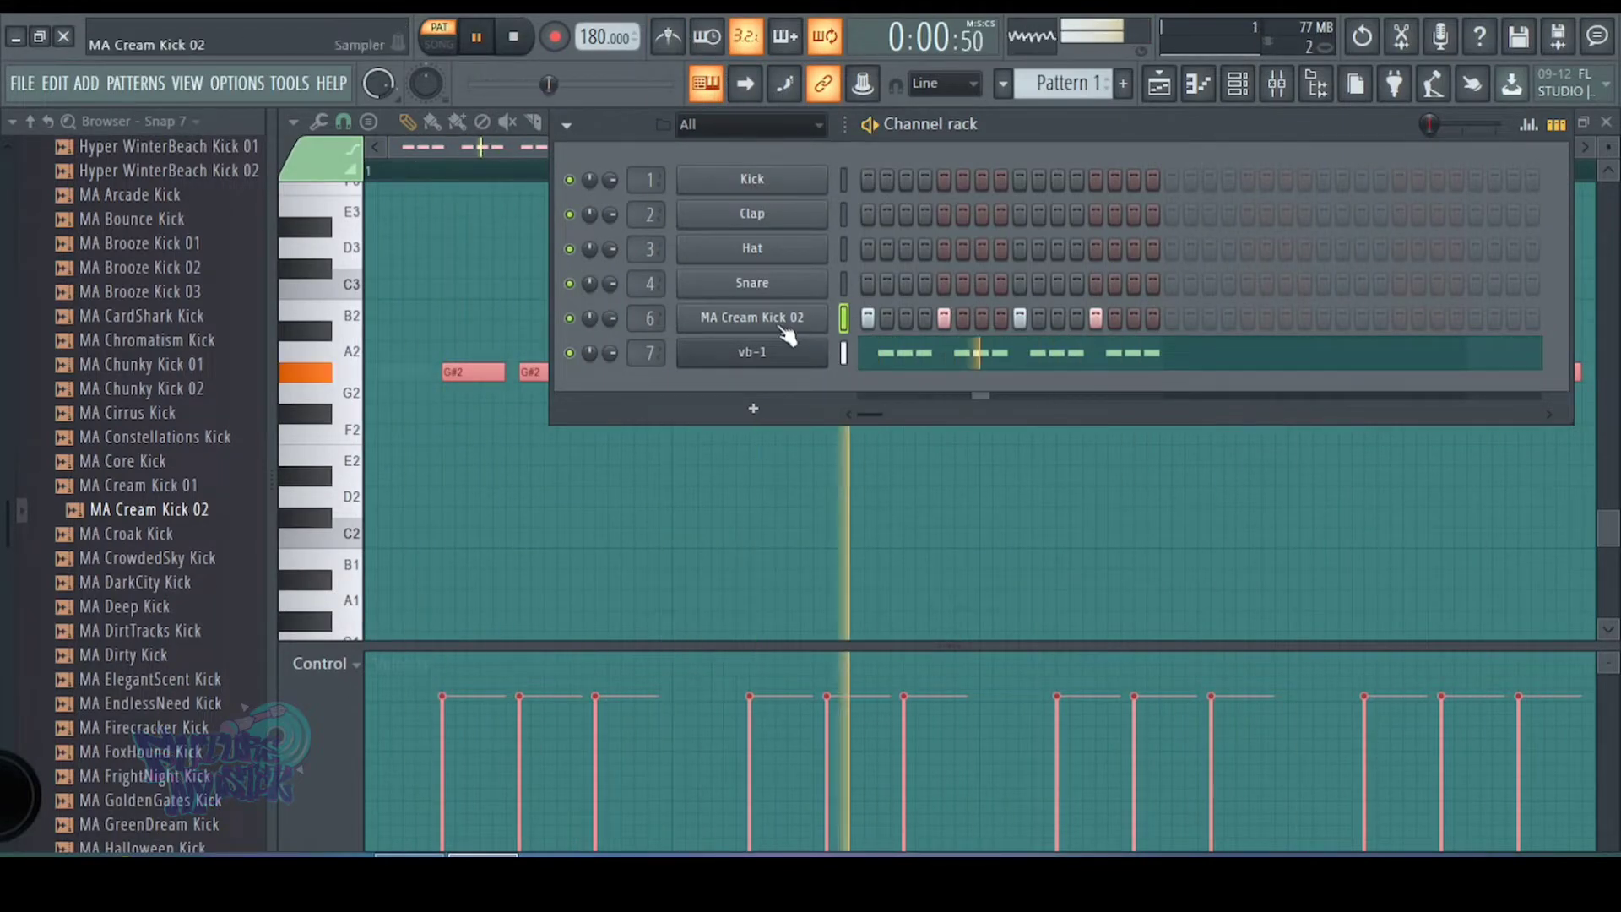
key("space")
- Rename mixer track Insert 6 as Kick and give it a blue colour and an icon
left_click(1236, 94)
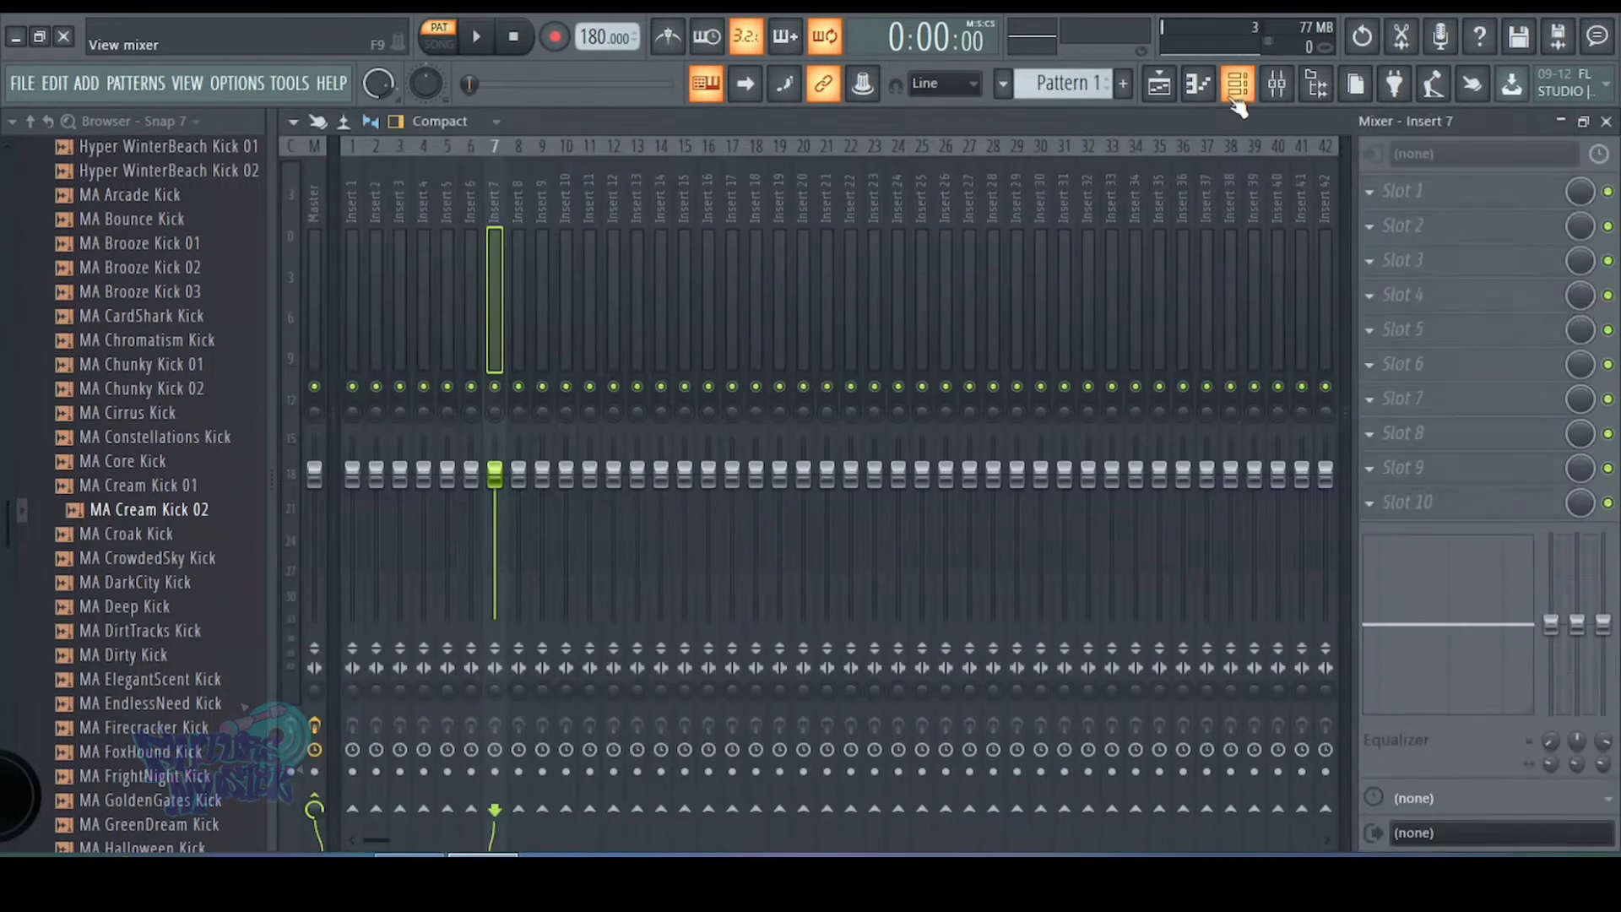
right_click(468, 174)
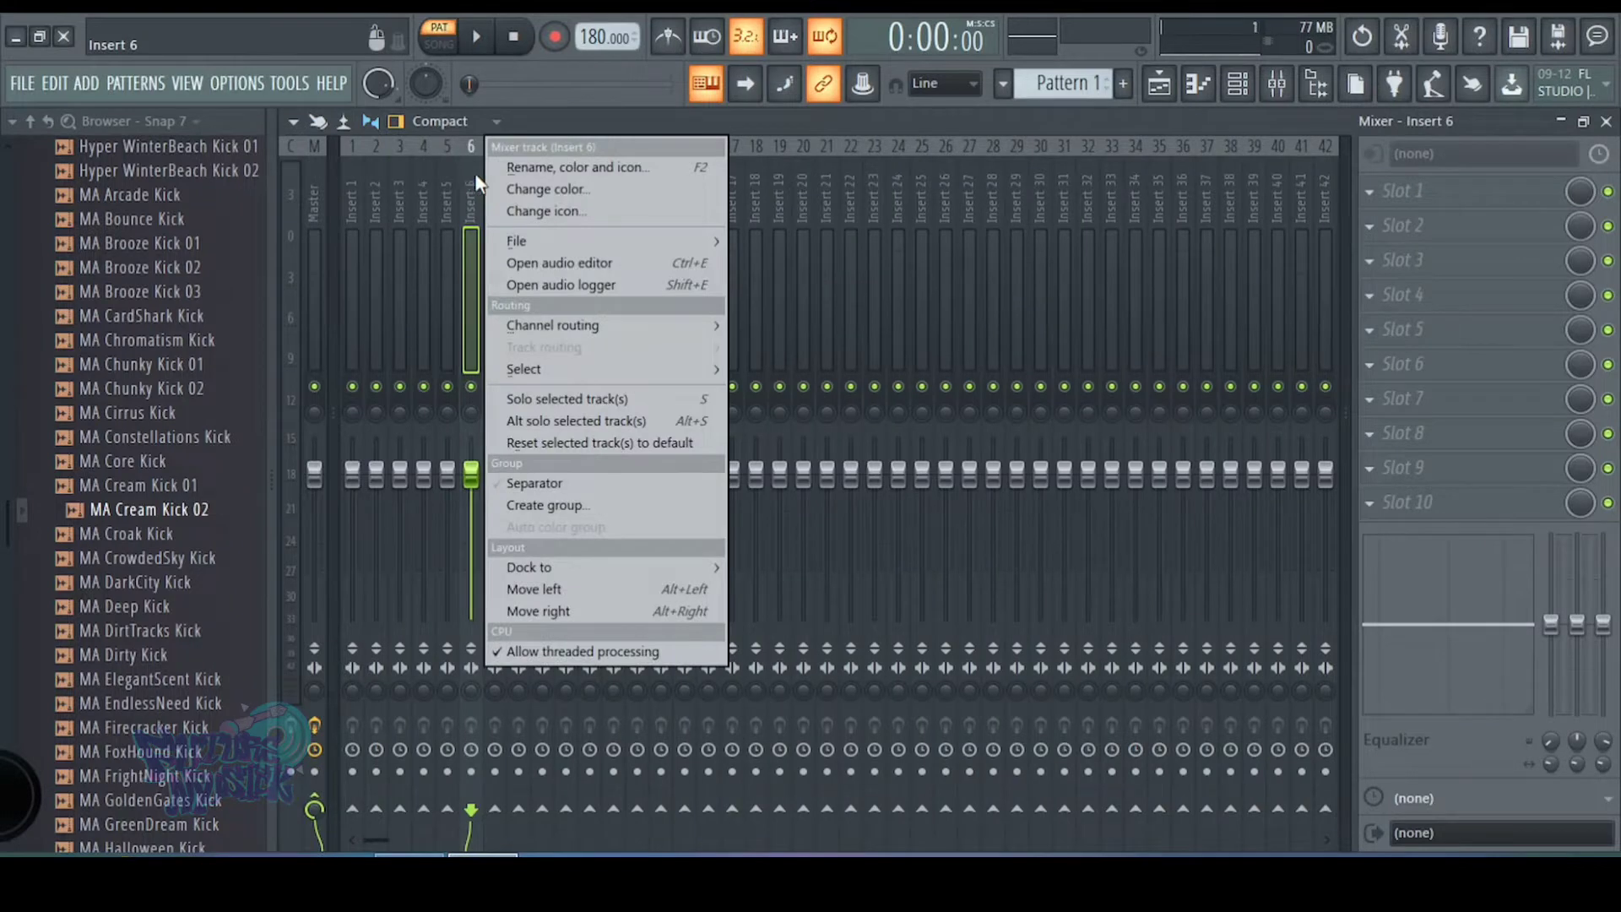
left_click(518, 165)
left_click(376, 190)
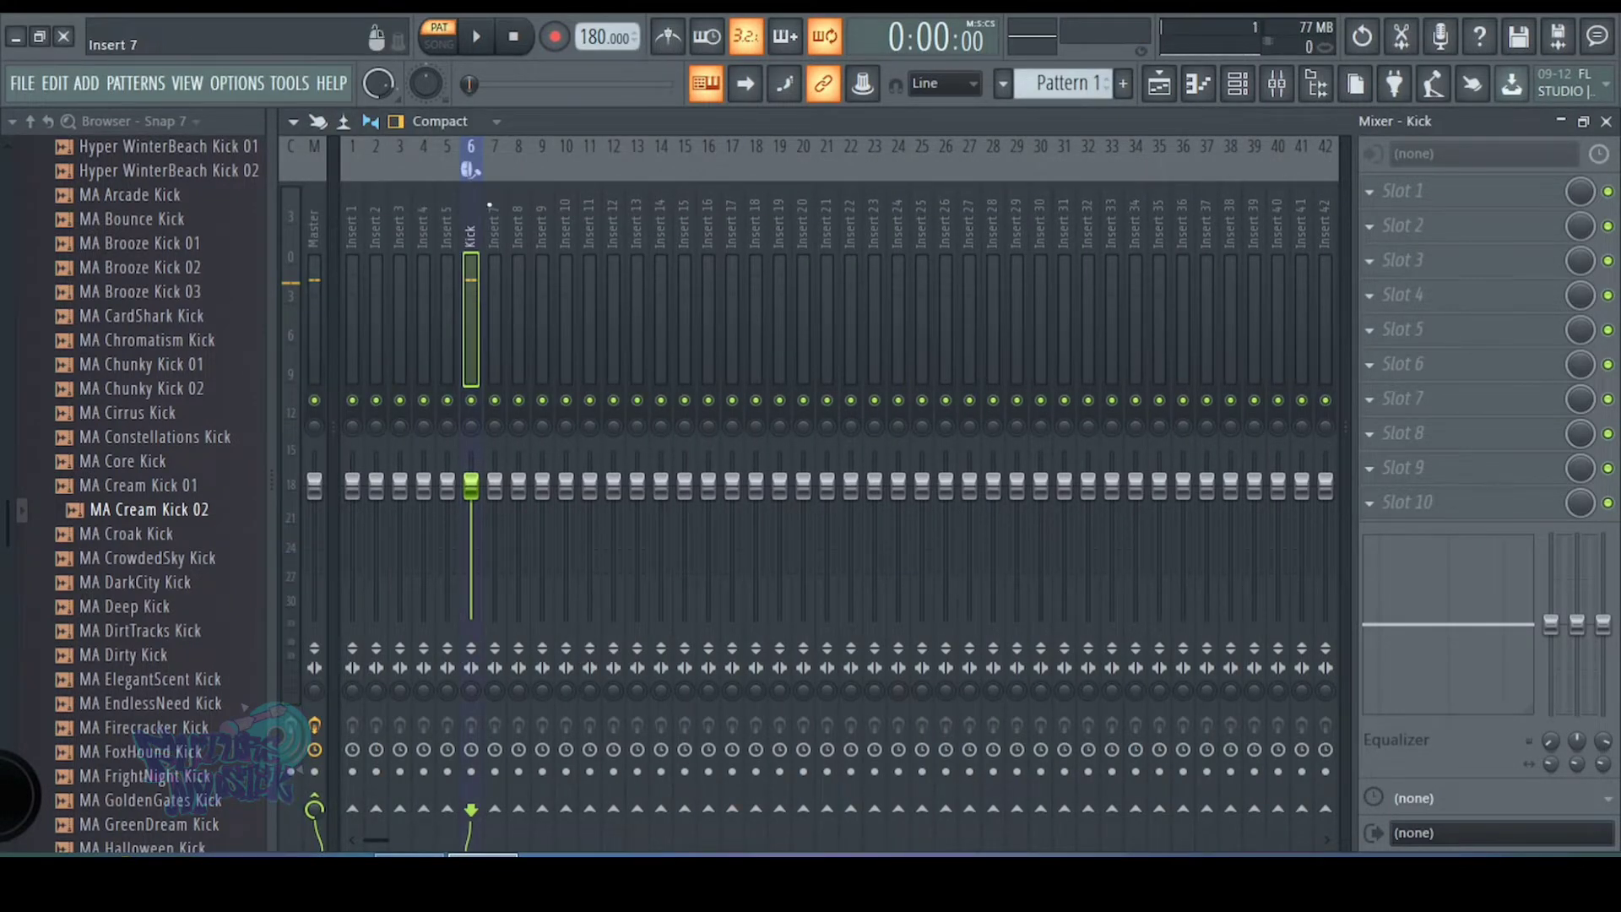
- Load Fruity Parametric EQ 2 into slot 3 of the Kick mixer track and arrange its window over the mixer
left_click(1368, 262)
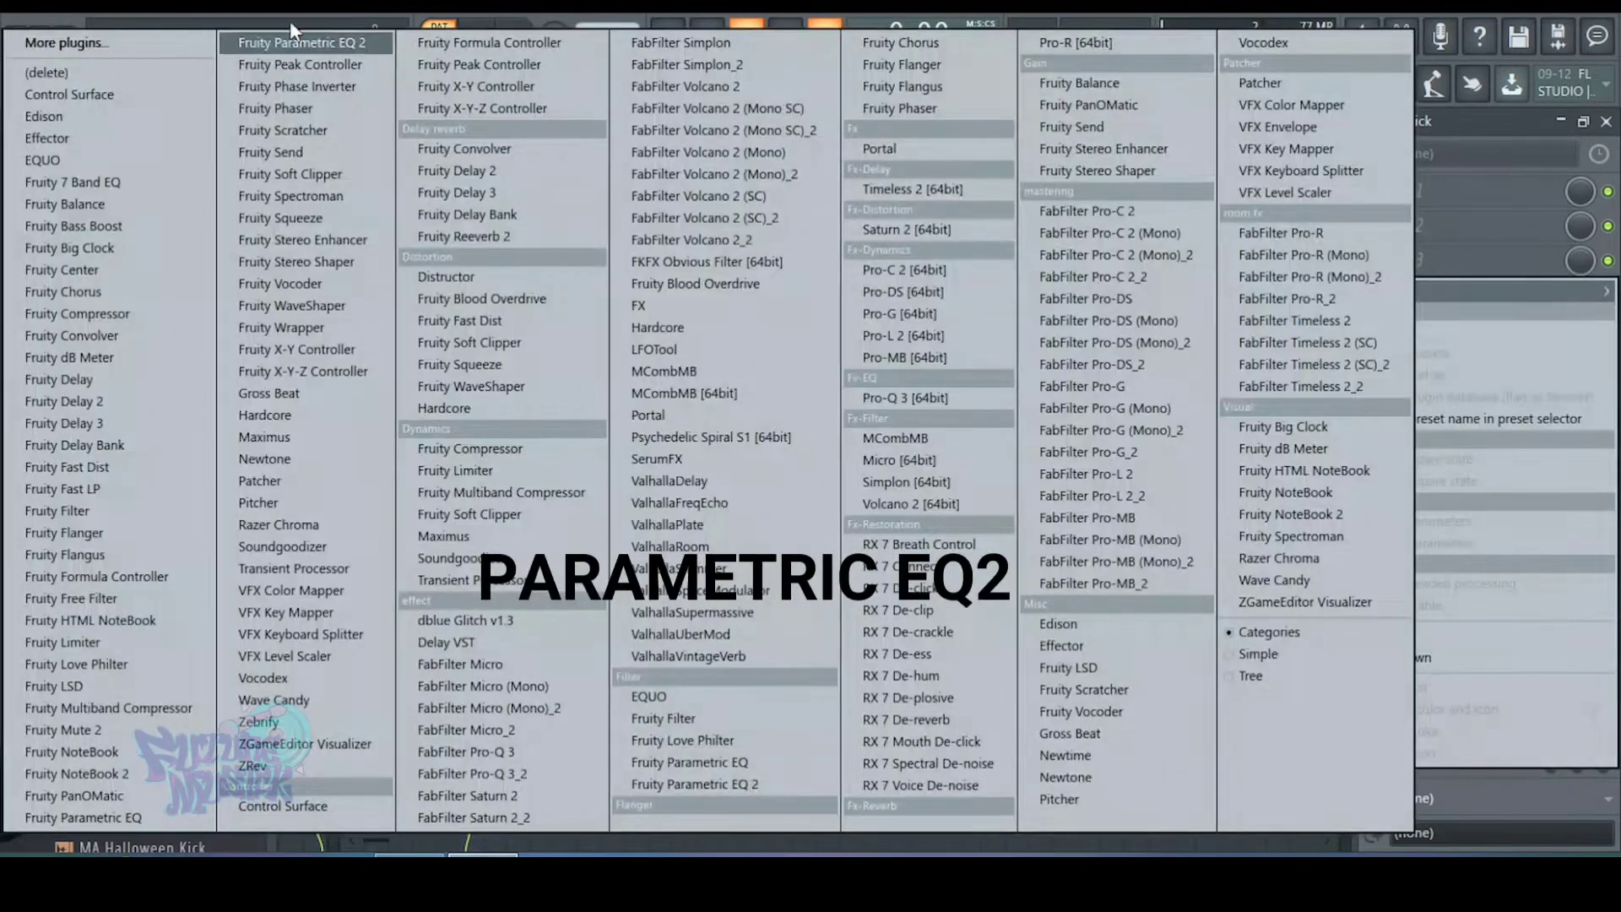
left_click(297, 44)
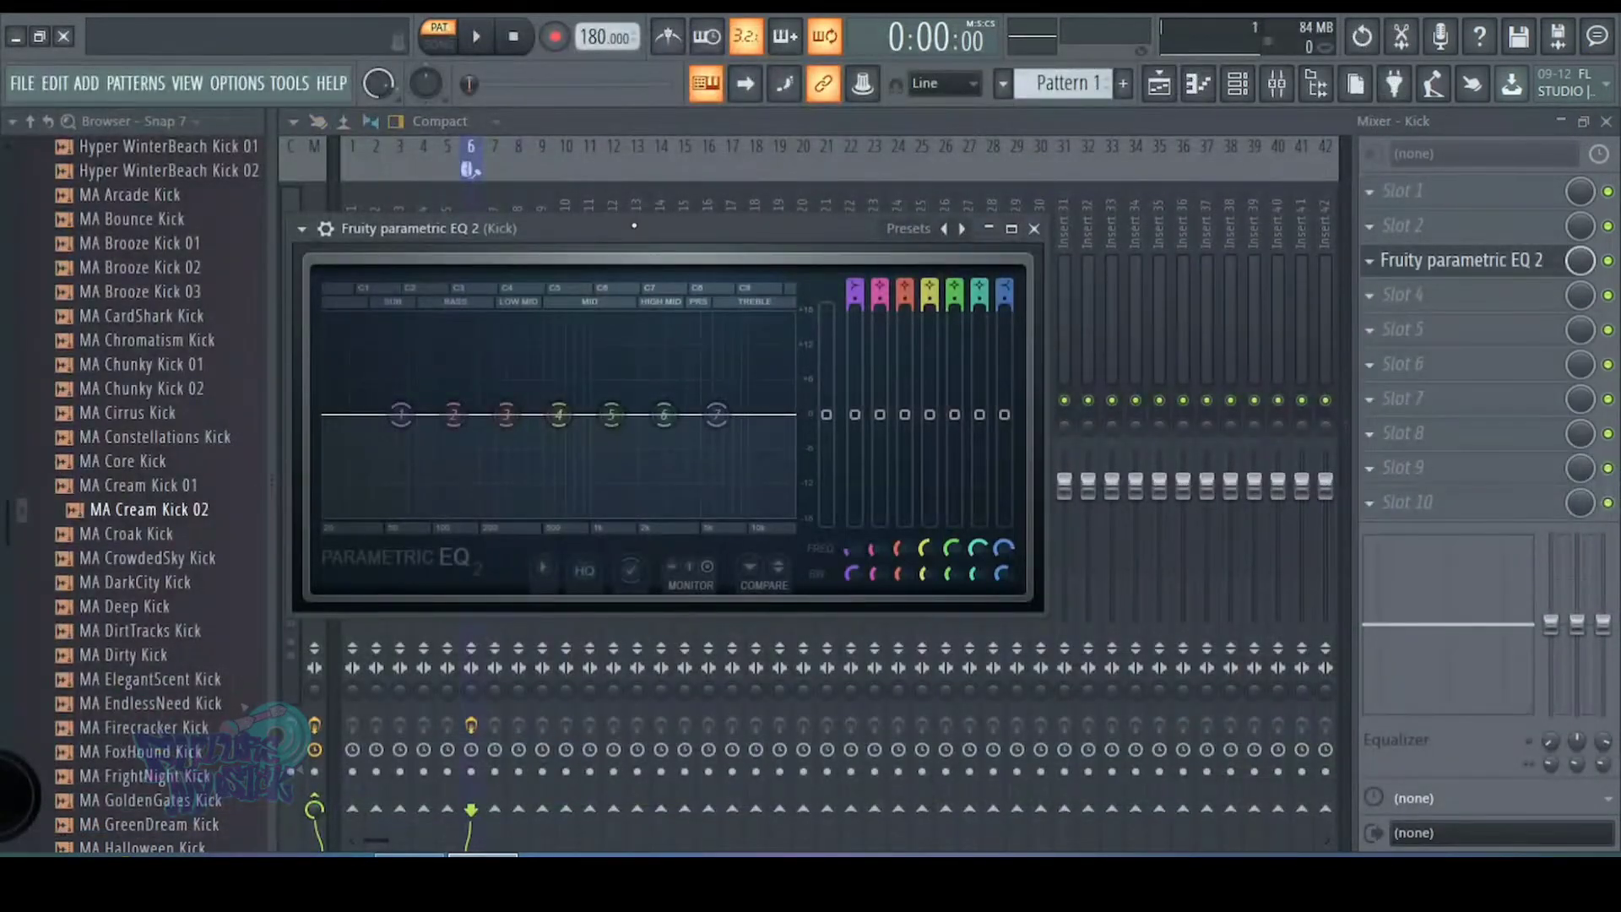
left_click_drag(646, 237, 774, 225)
right_click(269, 310)
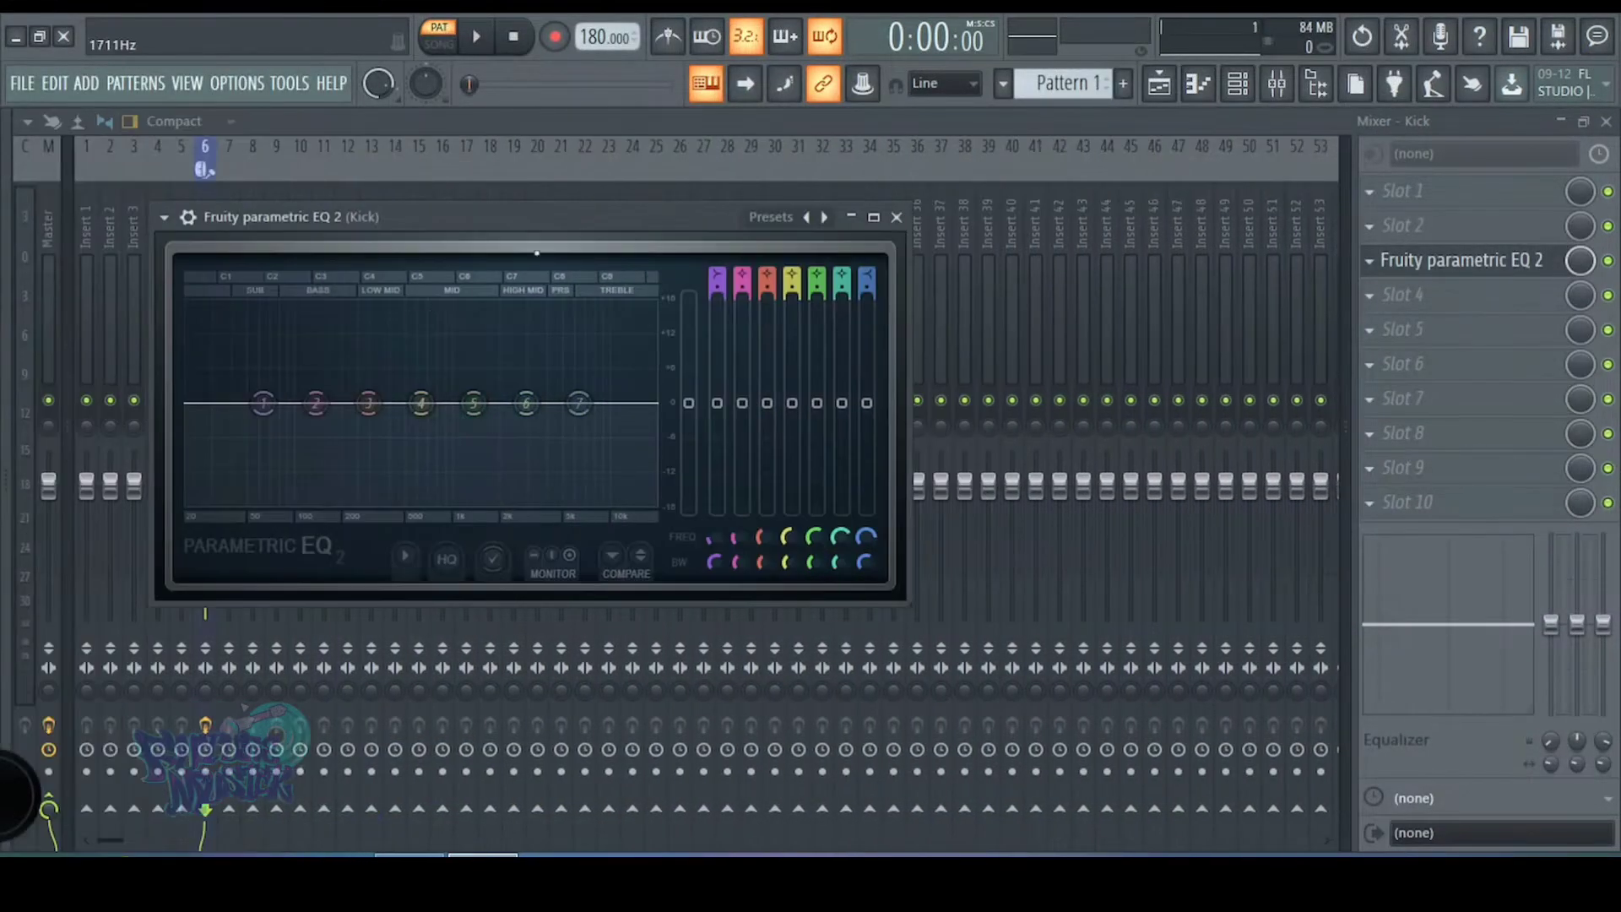
left_click_drag(523, 223, 739, 188)
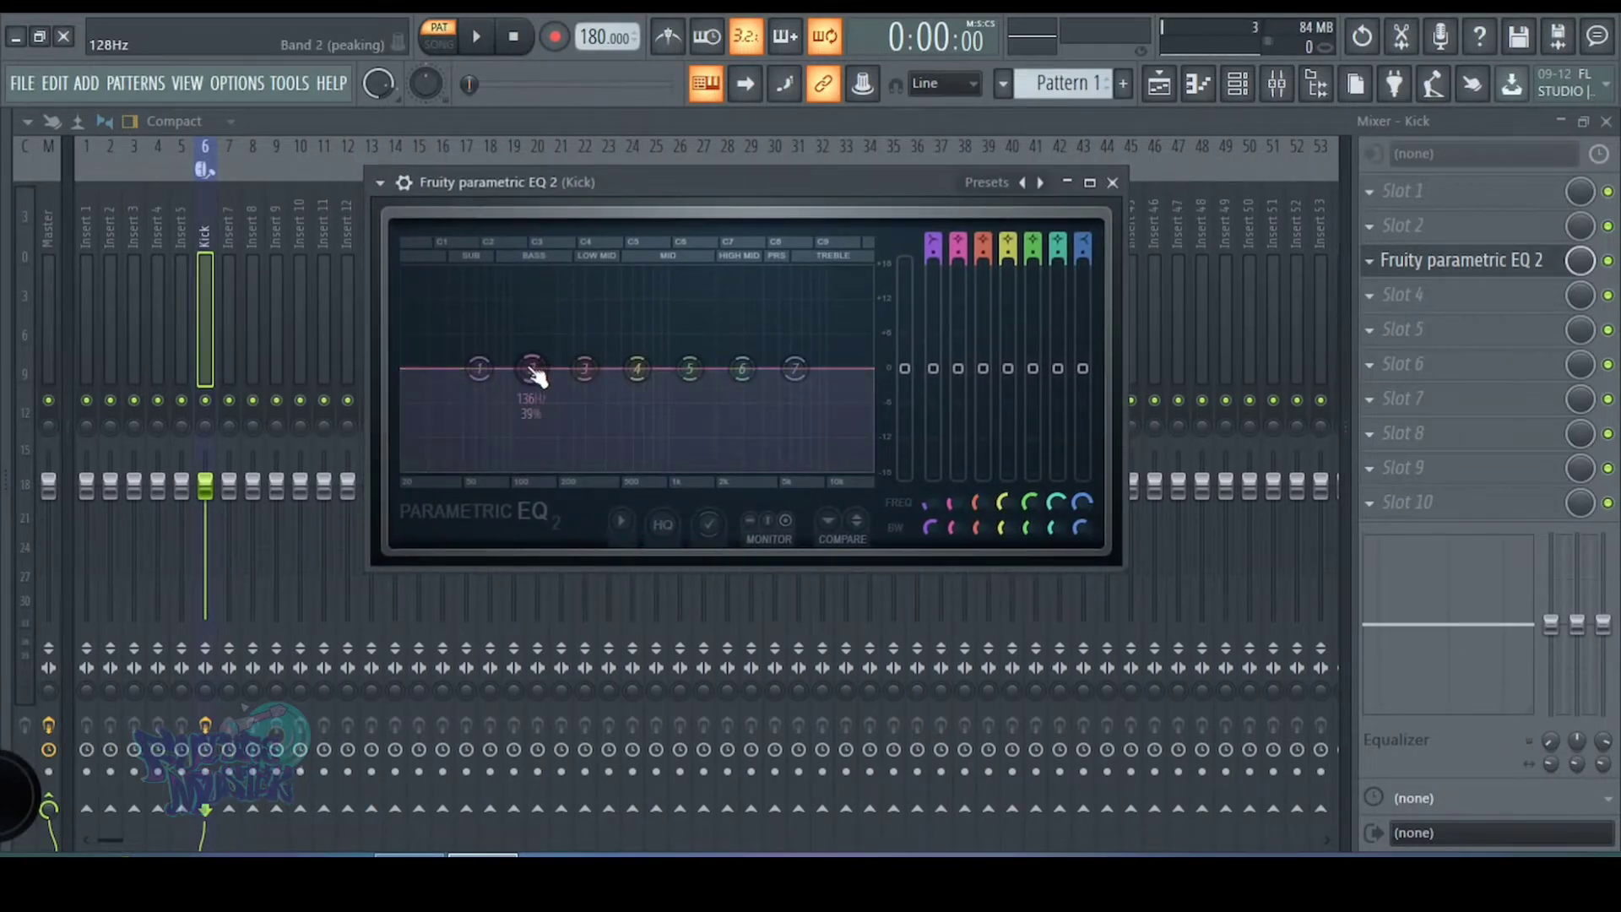
- During playback, cut the lowest frequencies with EQ band 1 and set band 2 to -18 dB at 2437 Hz with 12% bandwidth
left_click_drag(409, 441, 403, 461)
key("space")
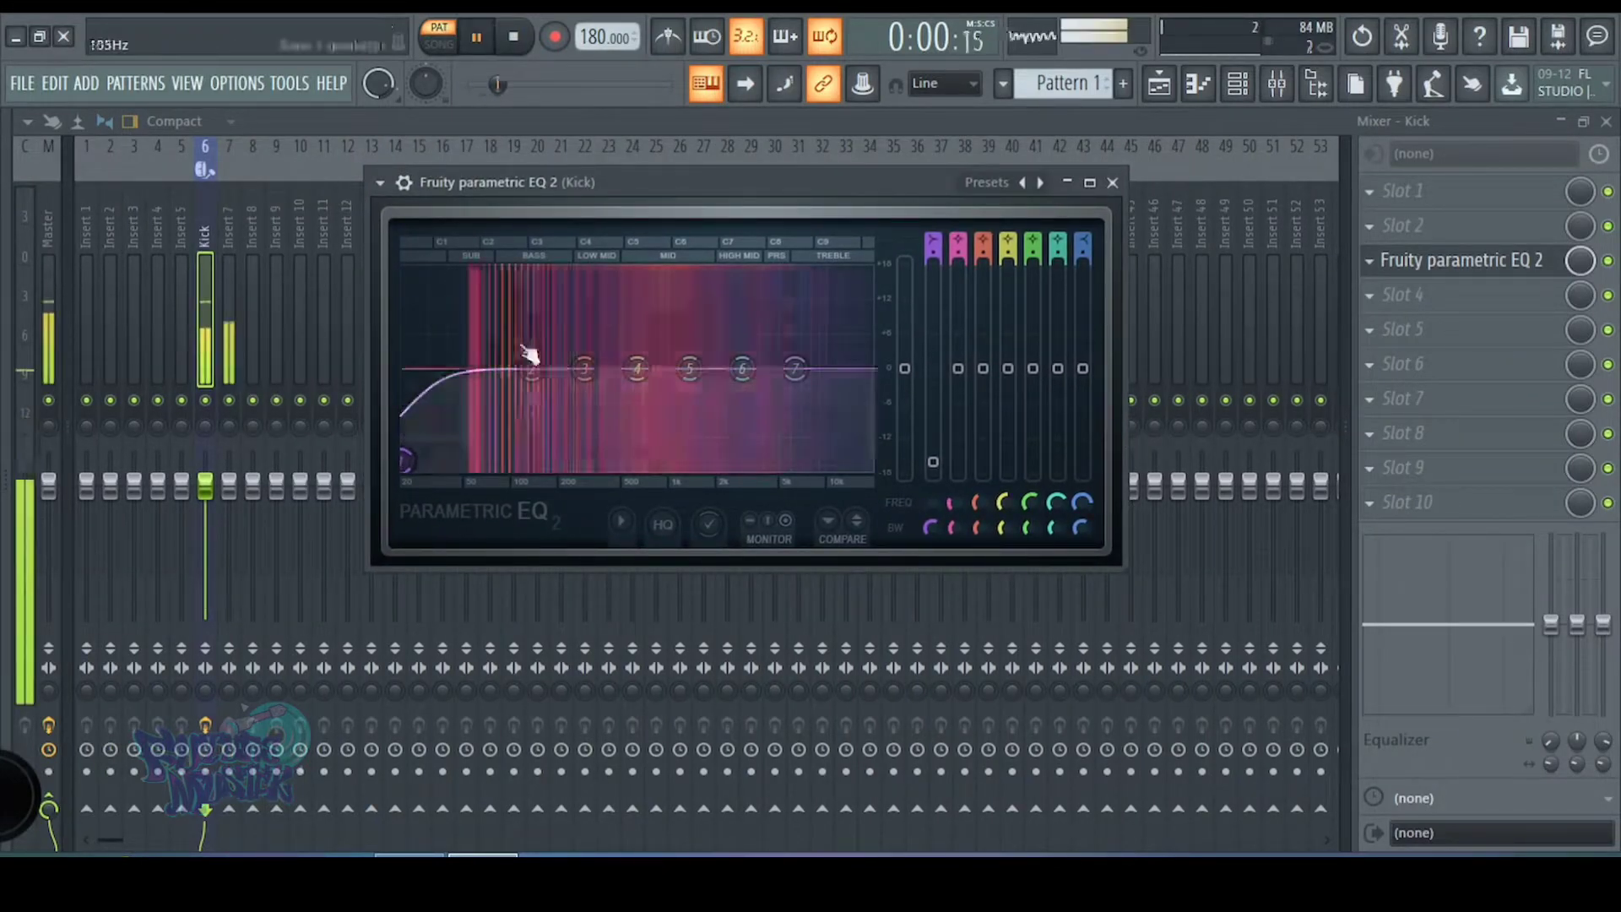
left_click_drag(533, 369, 568, 420)
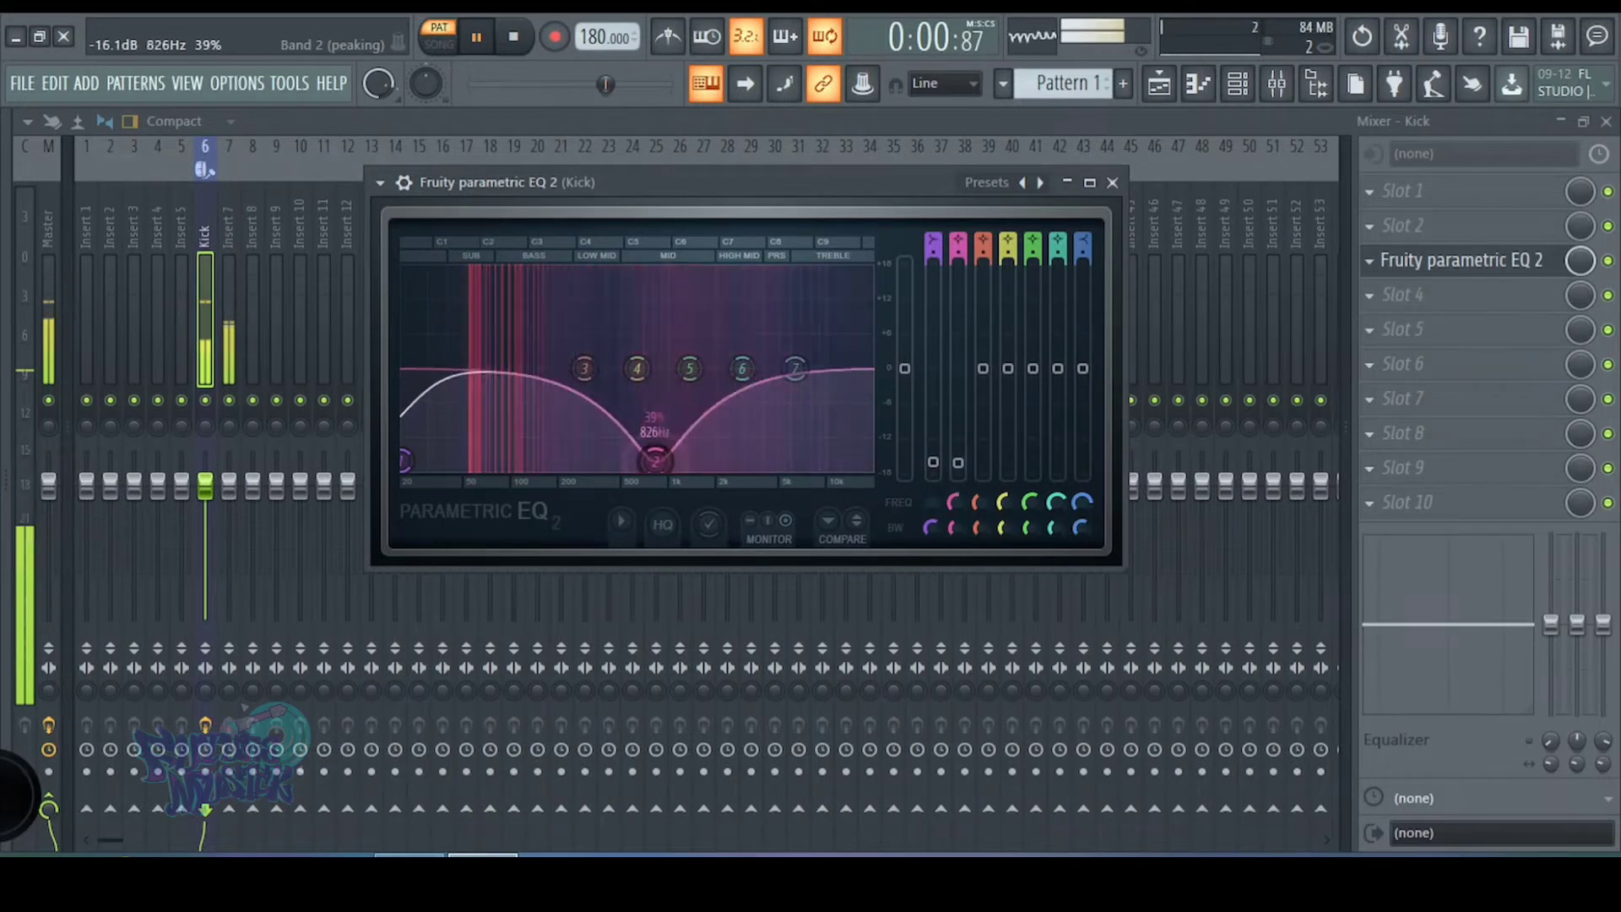
left_click_drag(655, 461, 731, 472)
left_click_drag(958, 529, 957, 562)
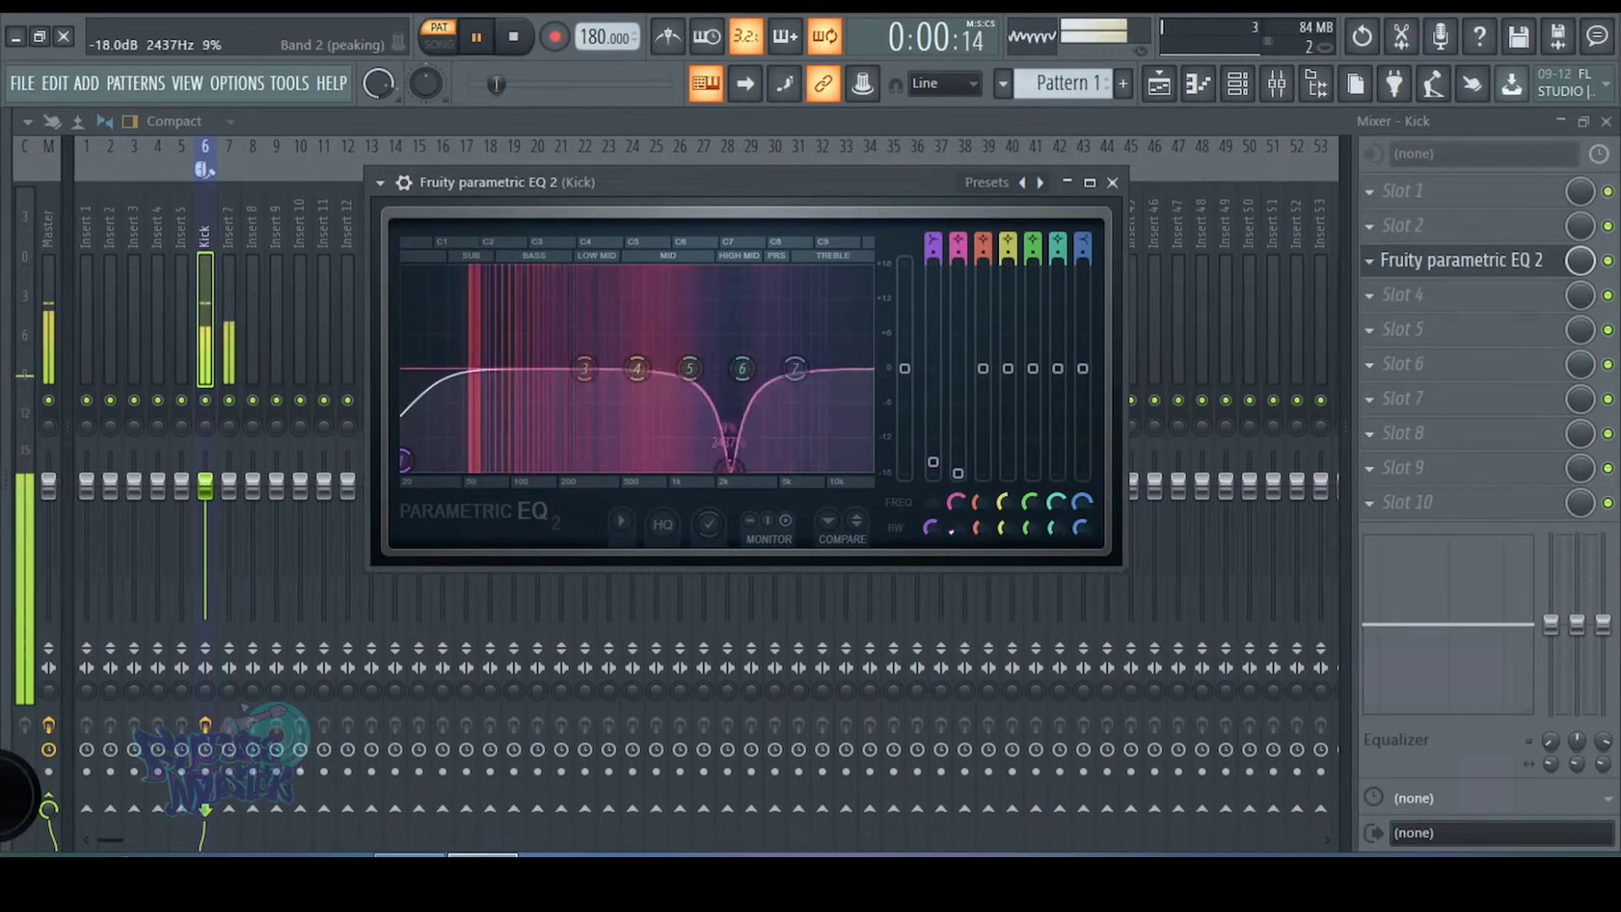
scroll(730, 470, "up", 8)
scroll(730, 469, "down", 10)
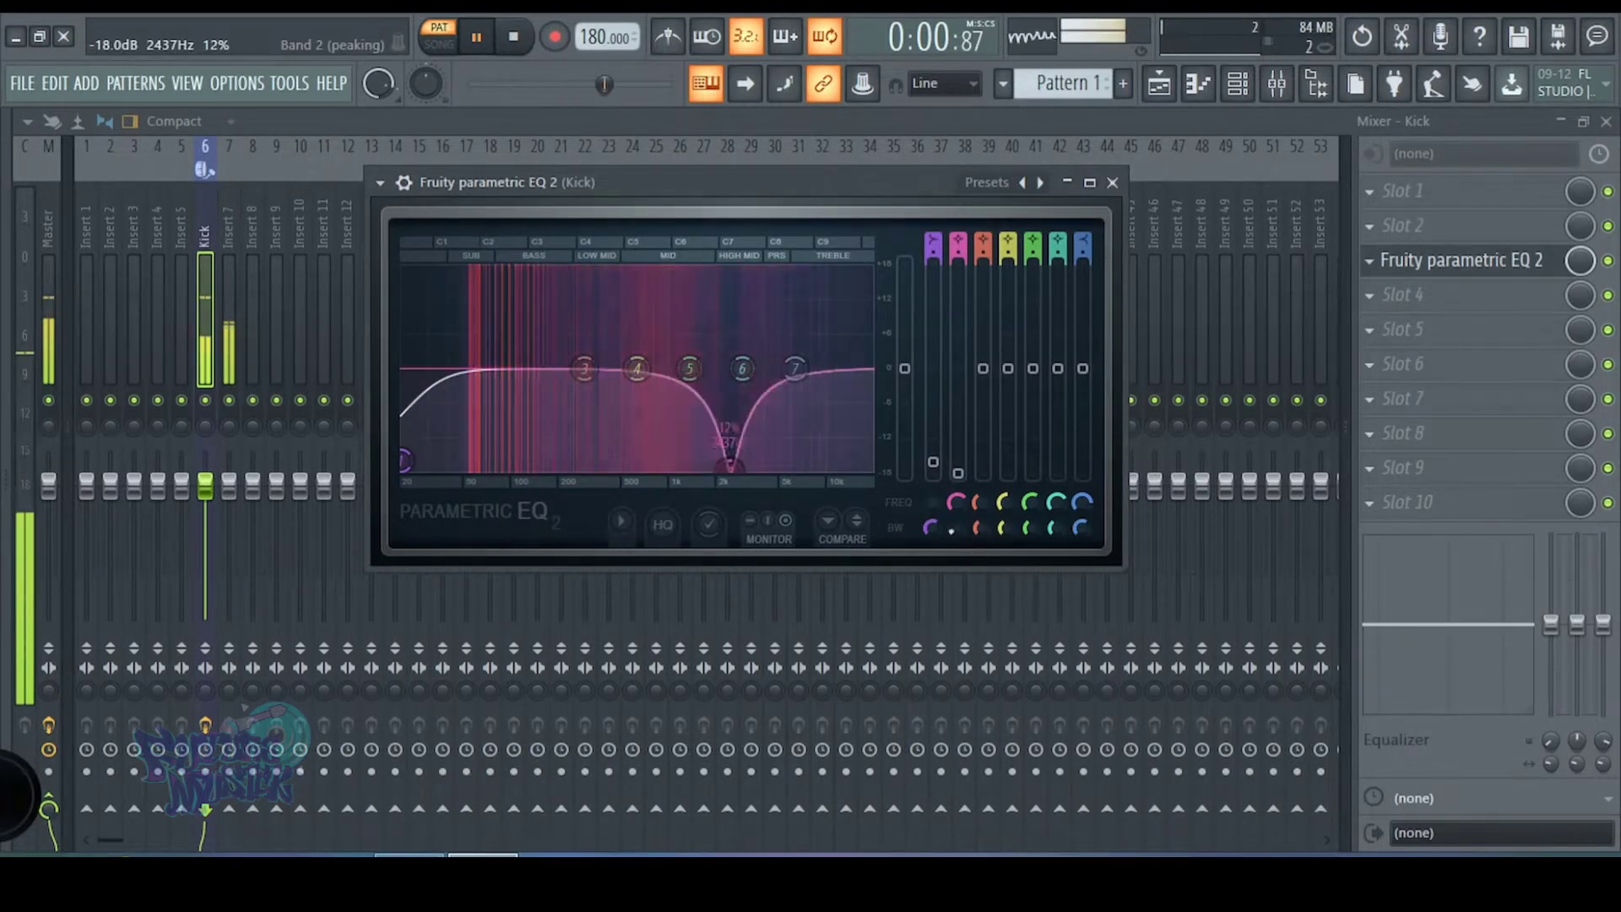
- Boost the kick's bass range with EQ band 3 and set band 4 to -5.2 dB at 491 Hz with 27% bandwidth
left_click_drag(585, 368, 527, 342)
left_click_drag(637, 368, 619, 398)
left_click_drag(1005, 528, 1005, 542)
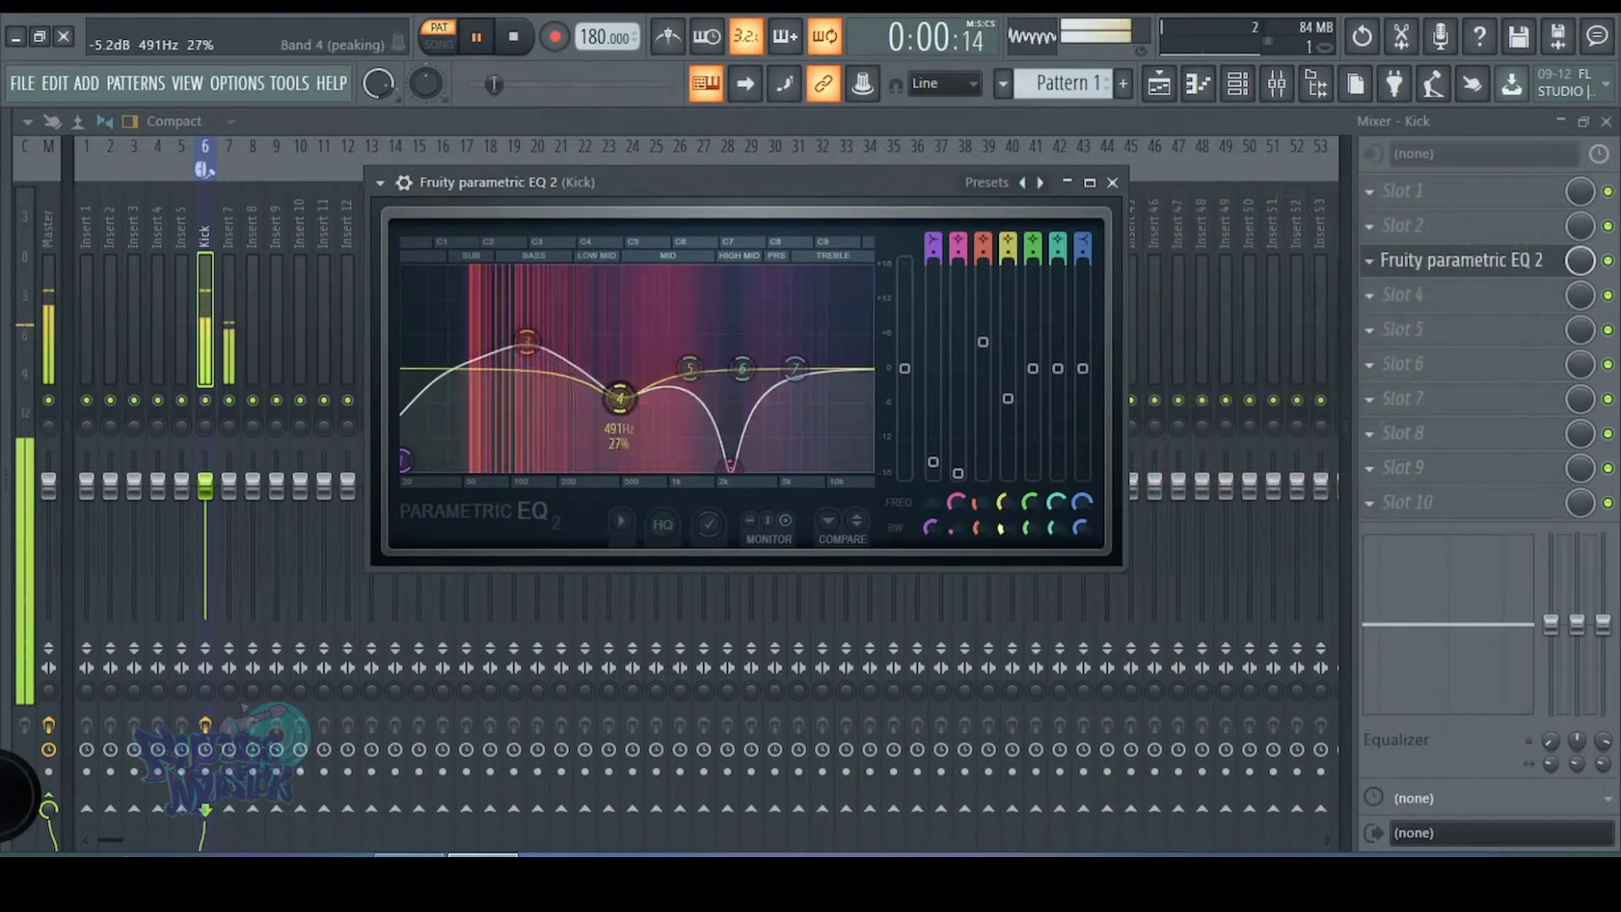
- Narrow the Kick EQ's band 4 to 3% bandwidth, deepen its cut at a slightly lower frequency, and stop playback
scroll(620, 398, "down", 6)
scroll(620, 398, "up", 1)
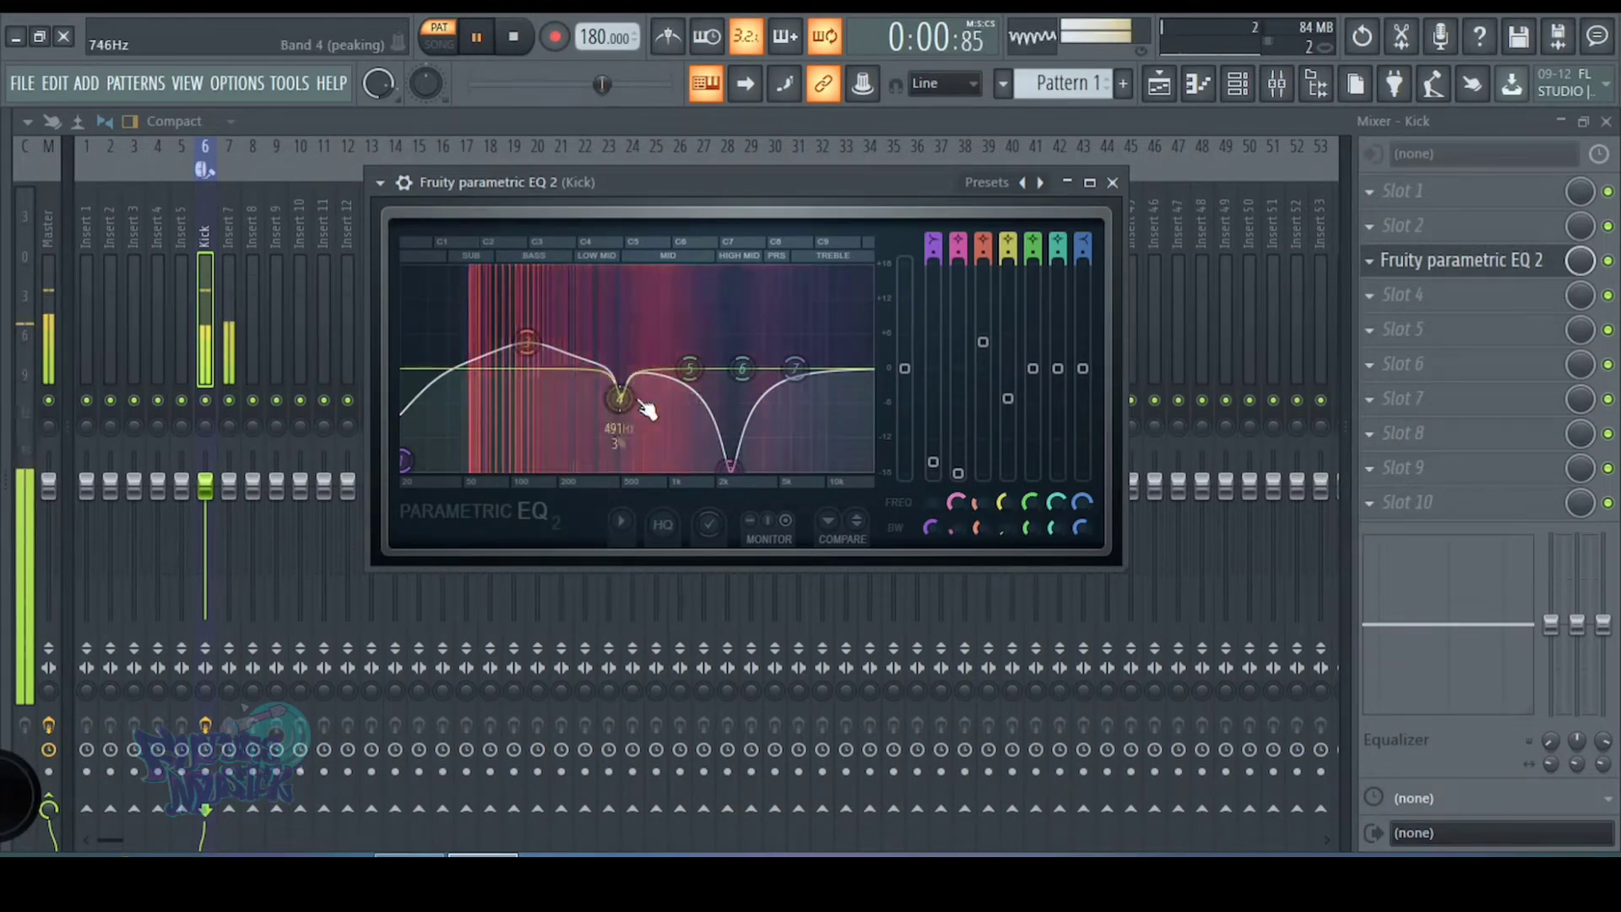
mouse_move(620, 398)
left_mouse_down()
mouse_move(591, 415)
mouse_move(608, 416)
left_mouse_up()
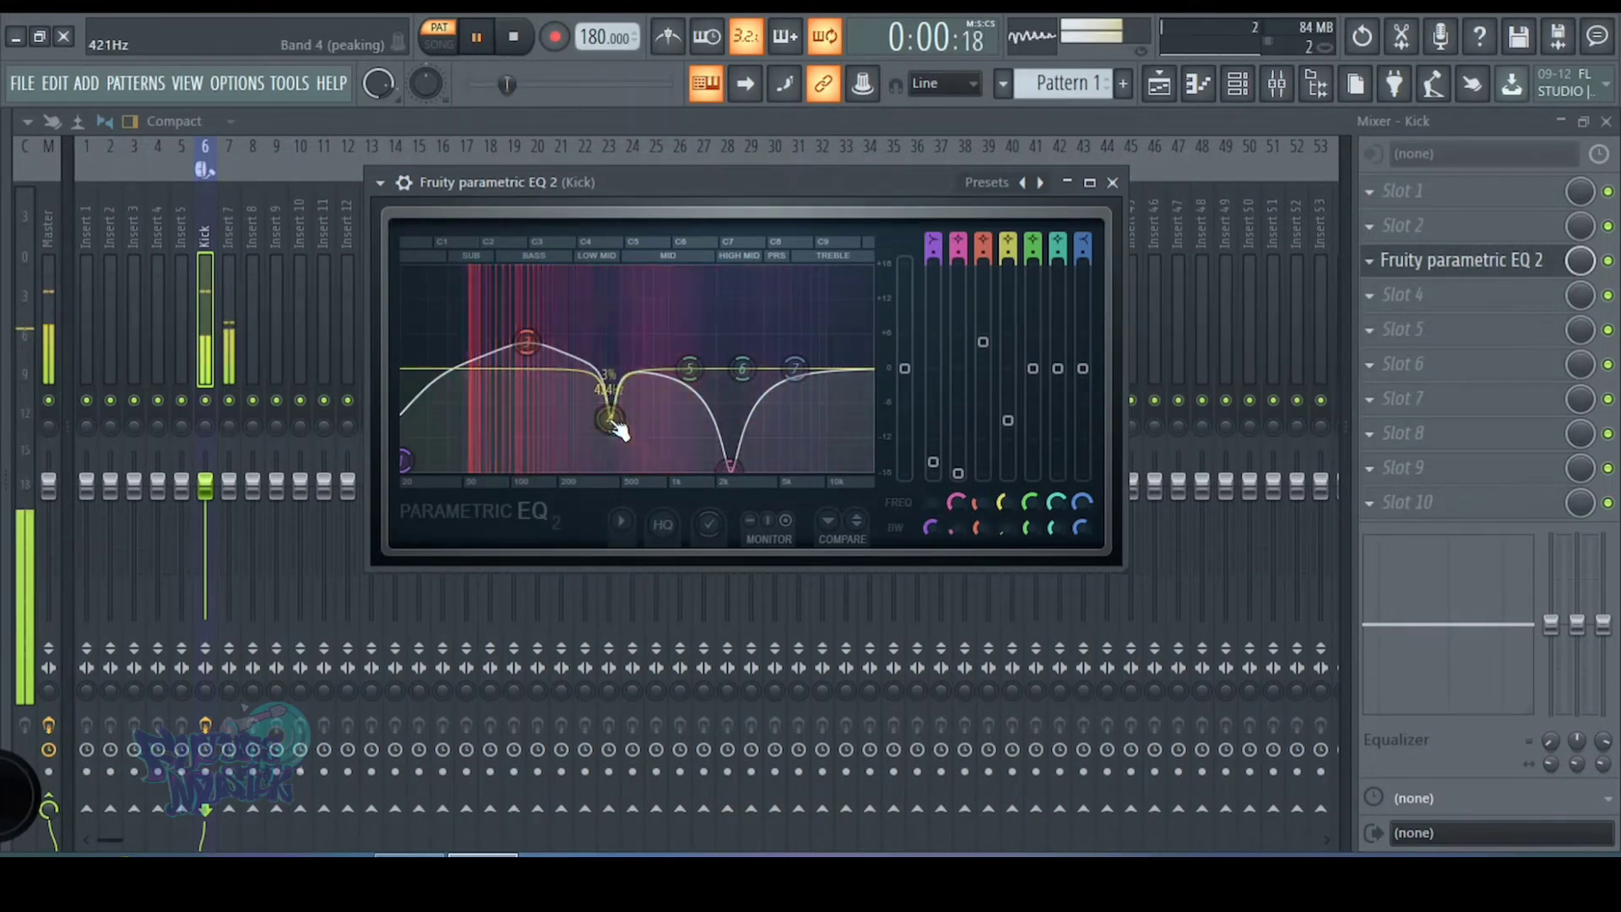
left_click(1112, 182)
key("space")
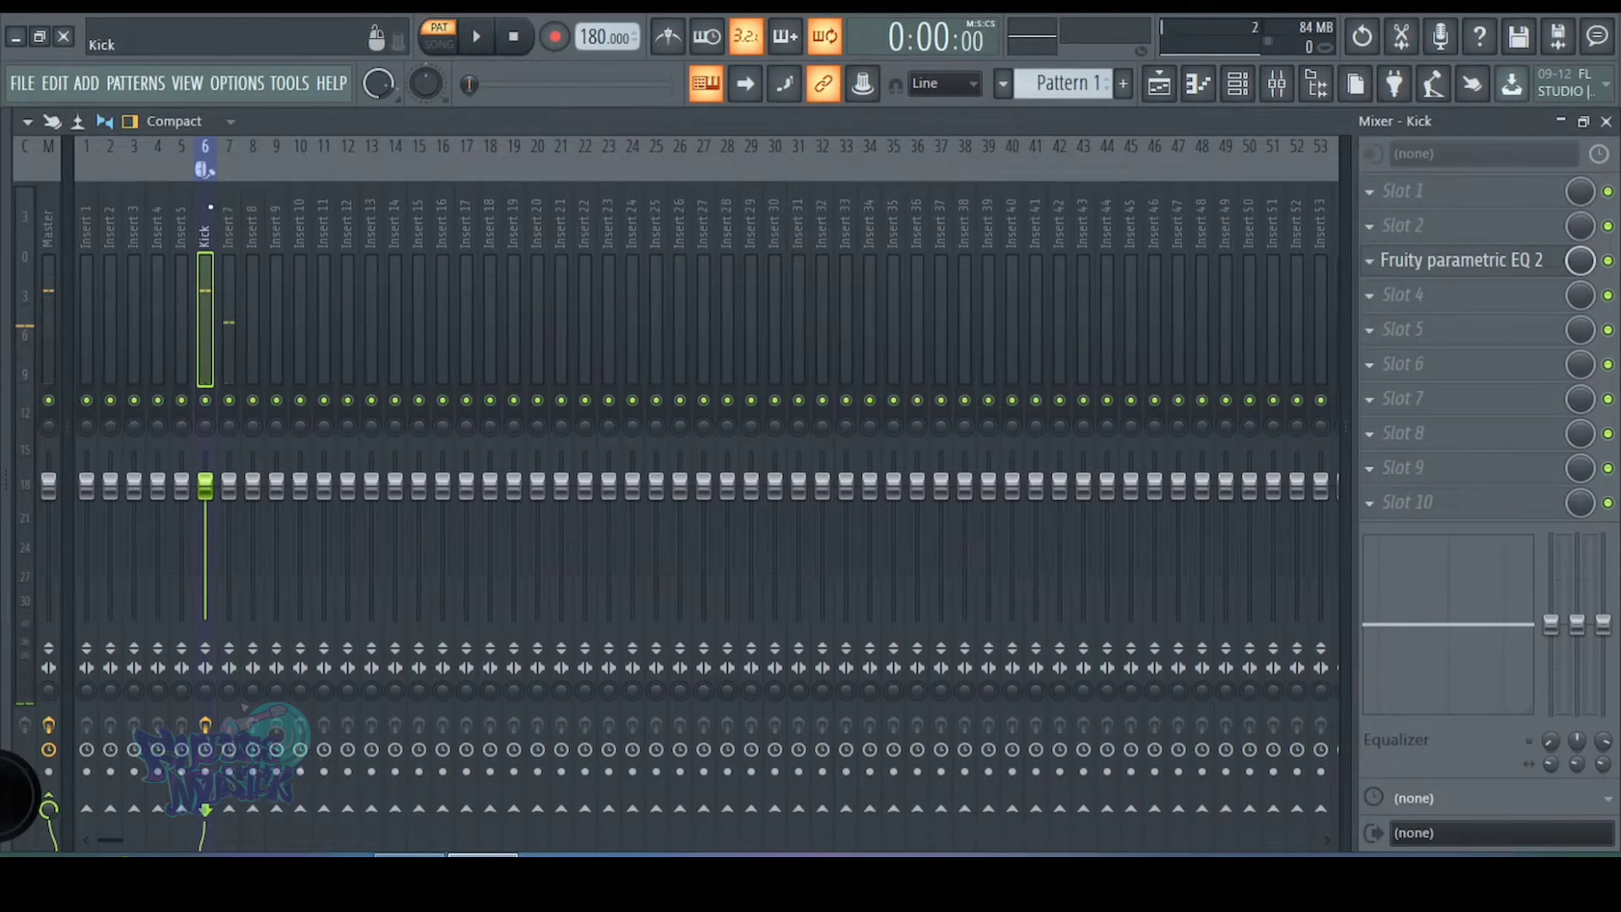
- Name mixer track Insert 7 as Bass using the preset name with its red colour and icon
left_click(229, 202)
right_click(238, 146)
left_click(306, 164)
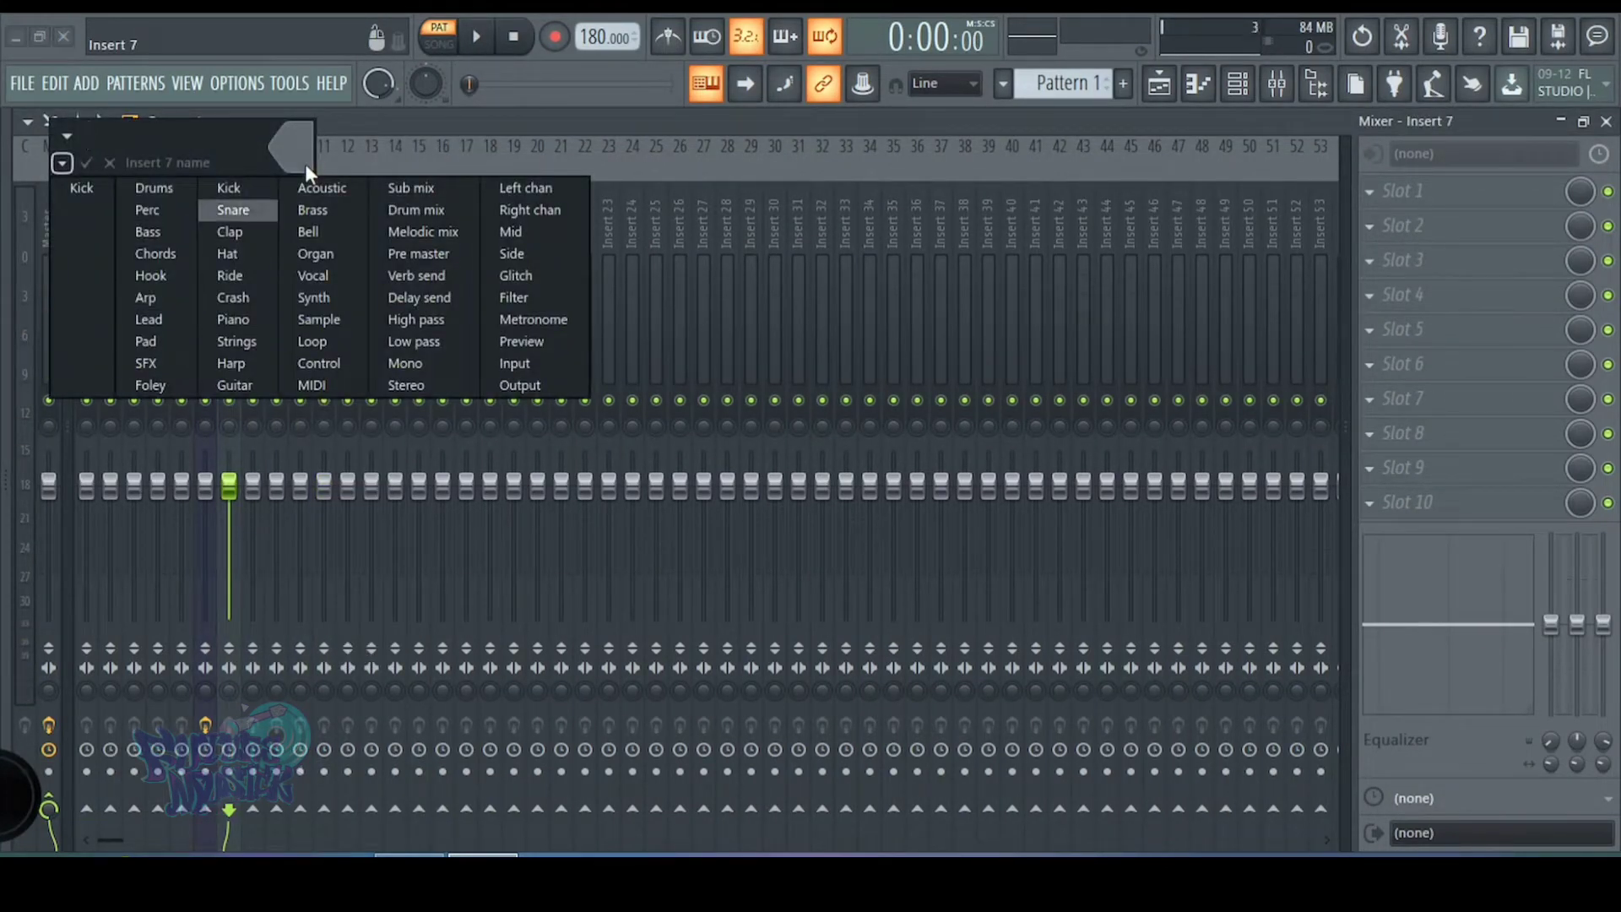
left_click(160, 221)
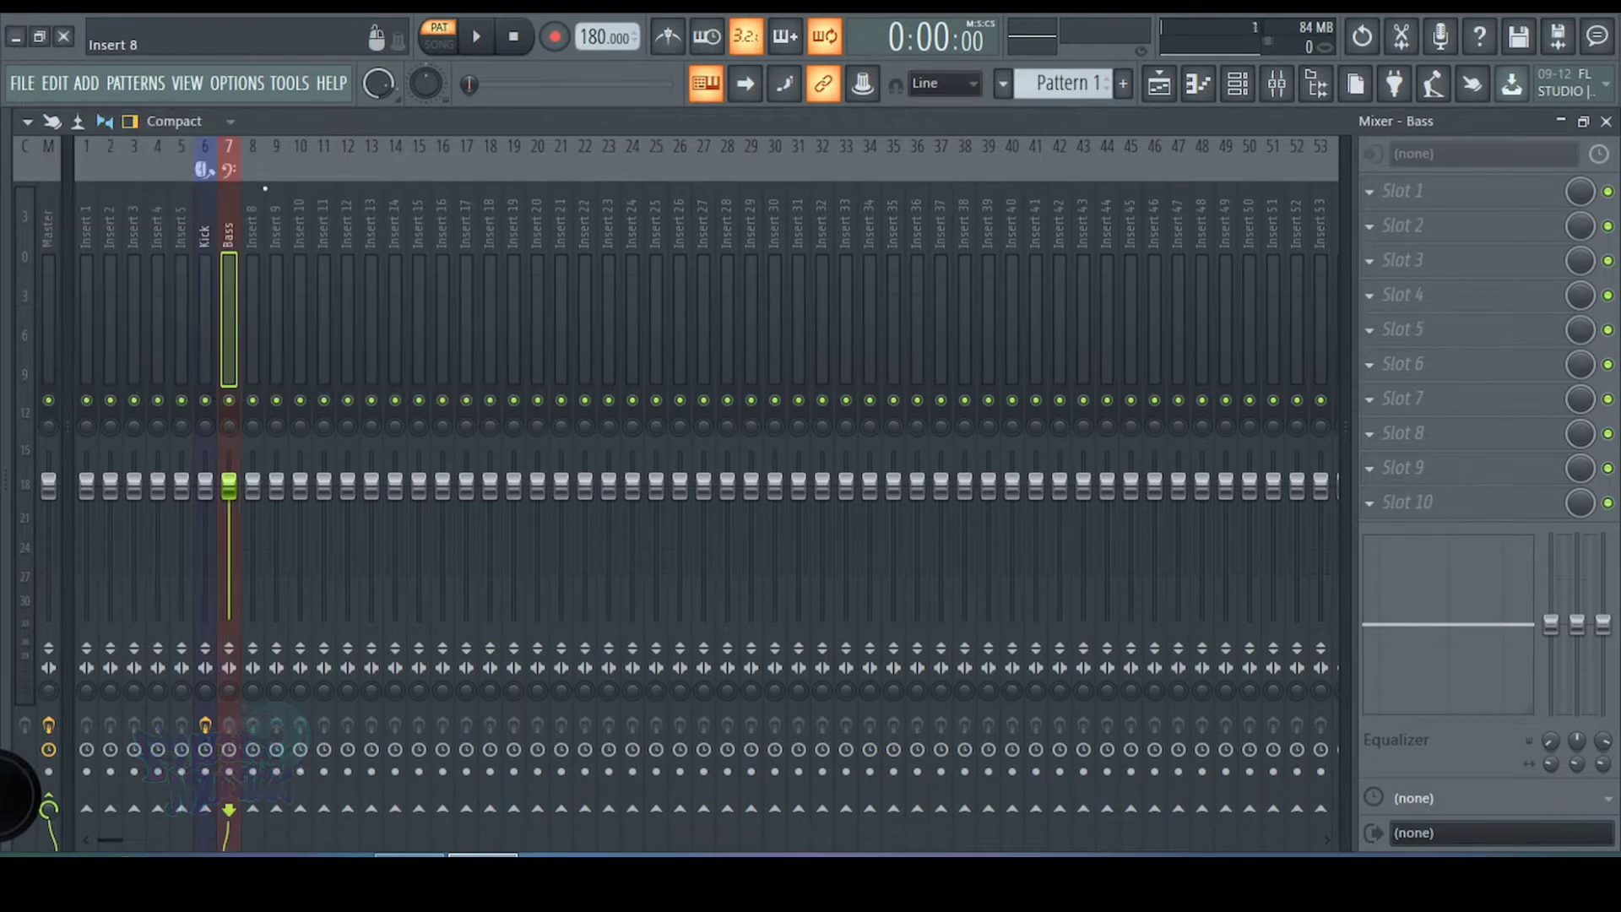
- Play the pattern with the Kick mixer track muted to hear the bass alone
key("space")
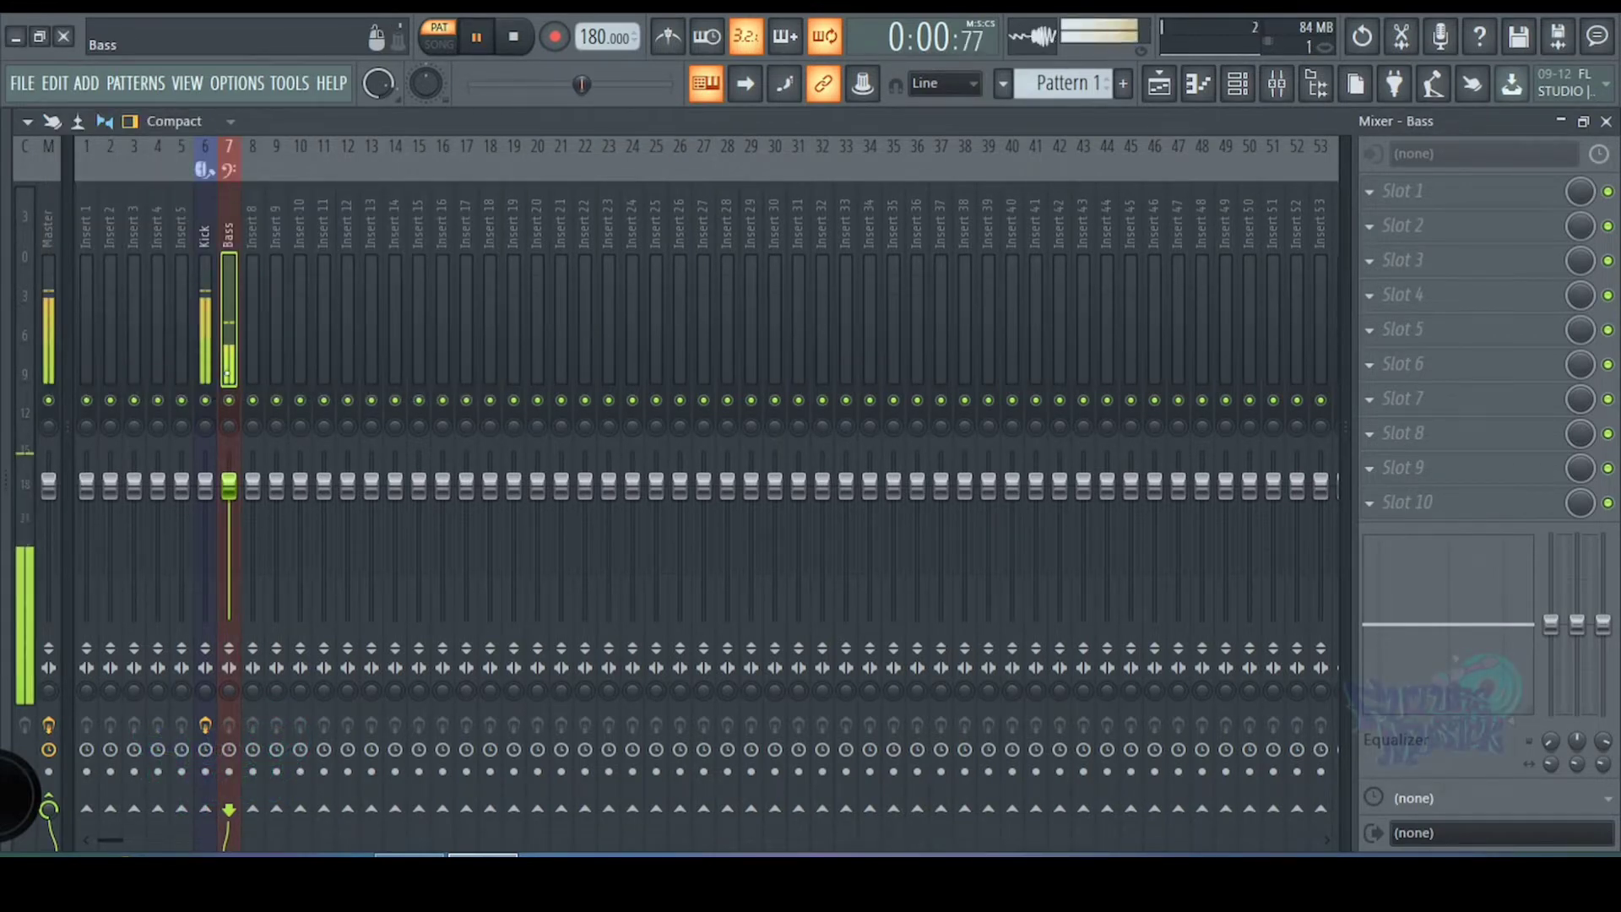
left_click(205, 400)
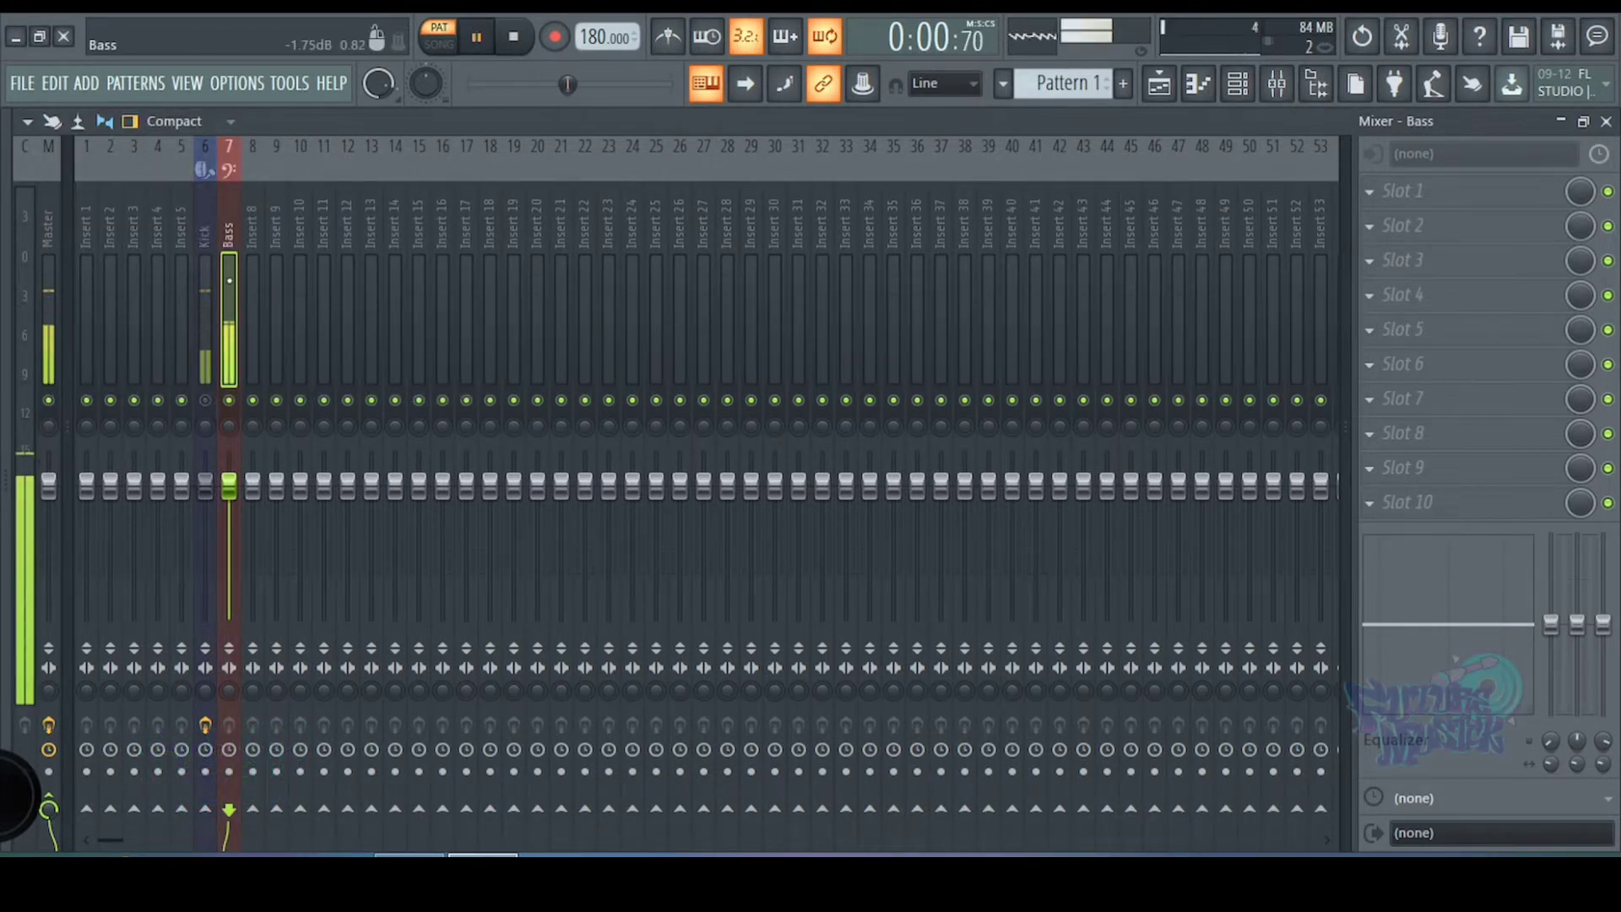
key("space")
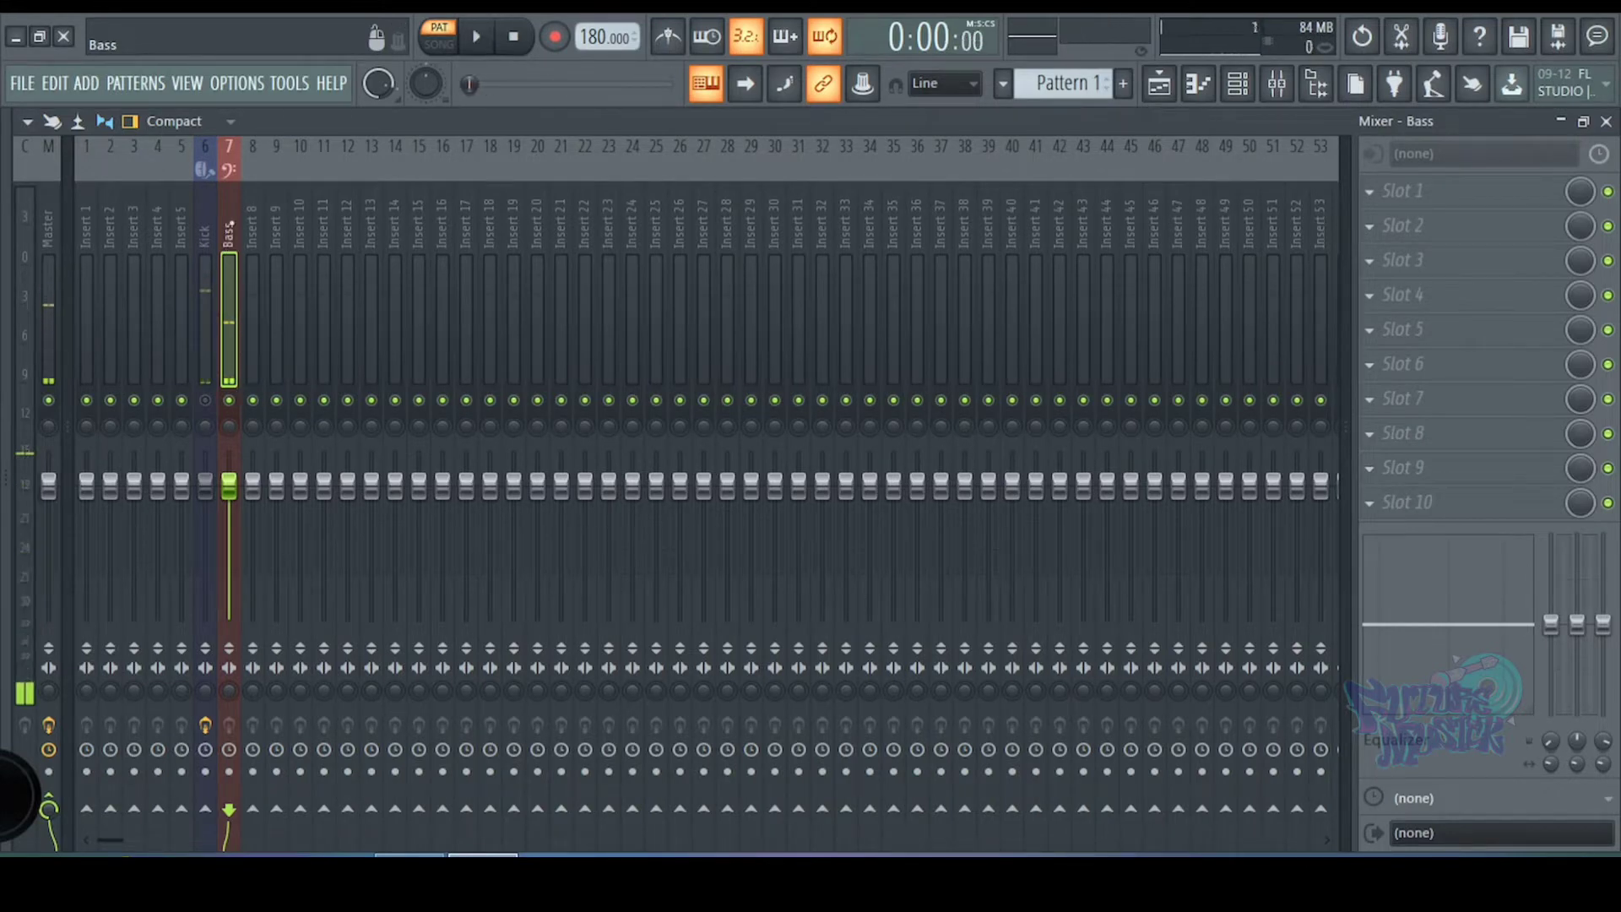
- Load Fruity Parametric EQ 2 into slot 2 of the Bass track and roll off both spectrum ends, band 7 at -18 dB and 20000 Hz
left_click(1427, 226)
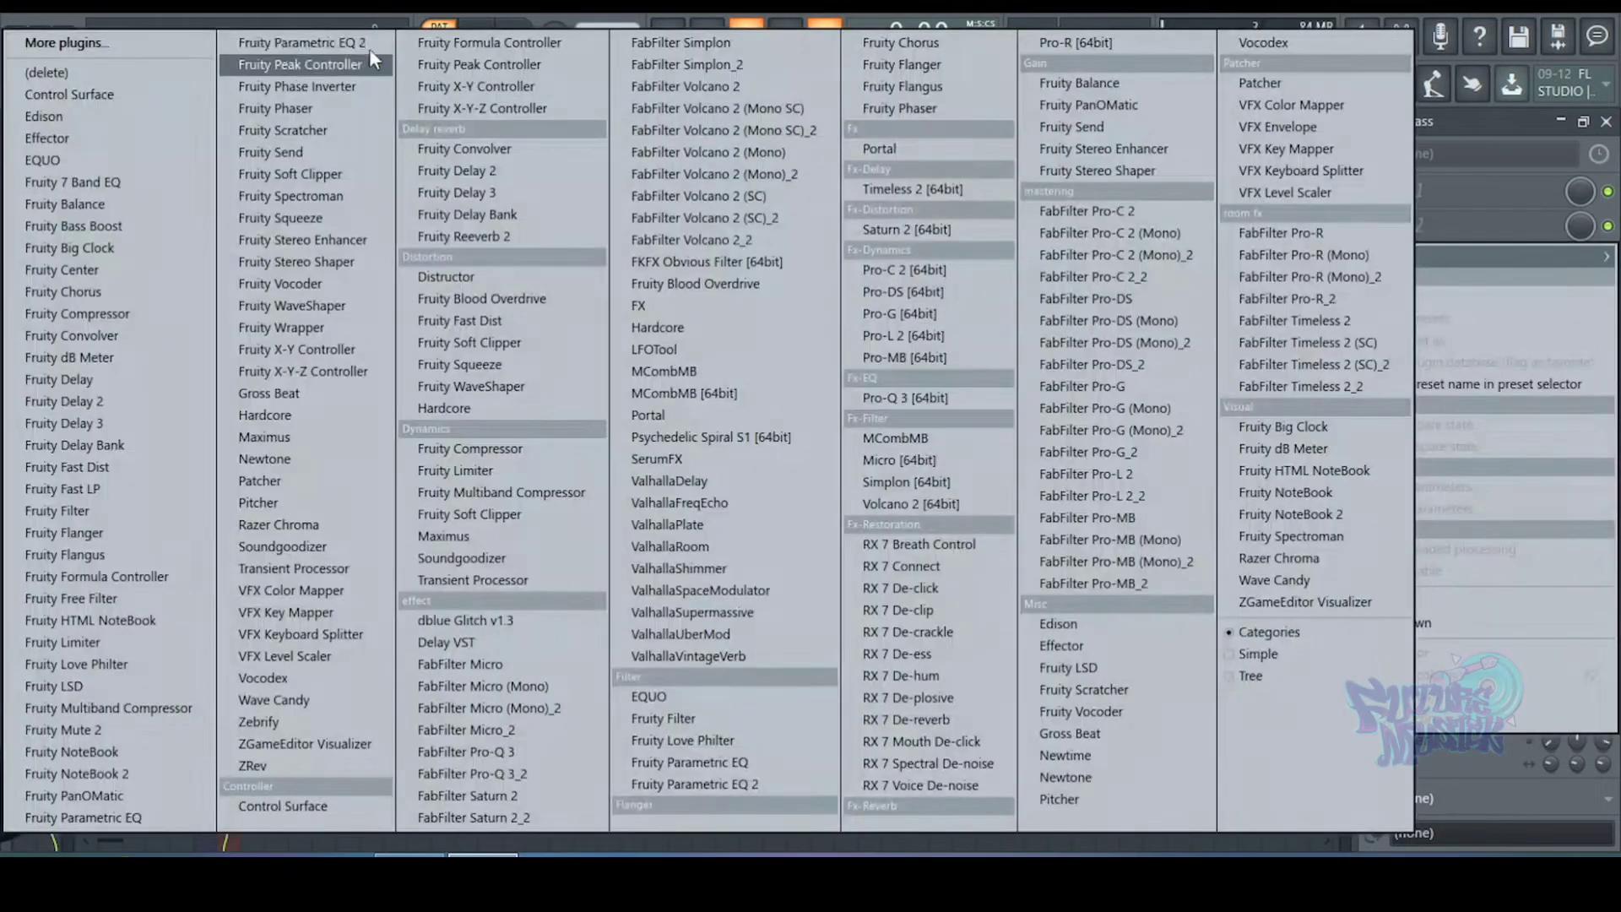
left_click(324, 28)
left_click_drag(481, 448, 554, 542)
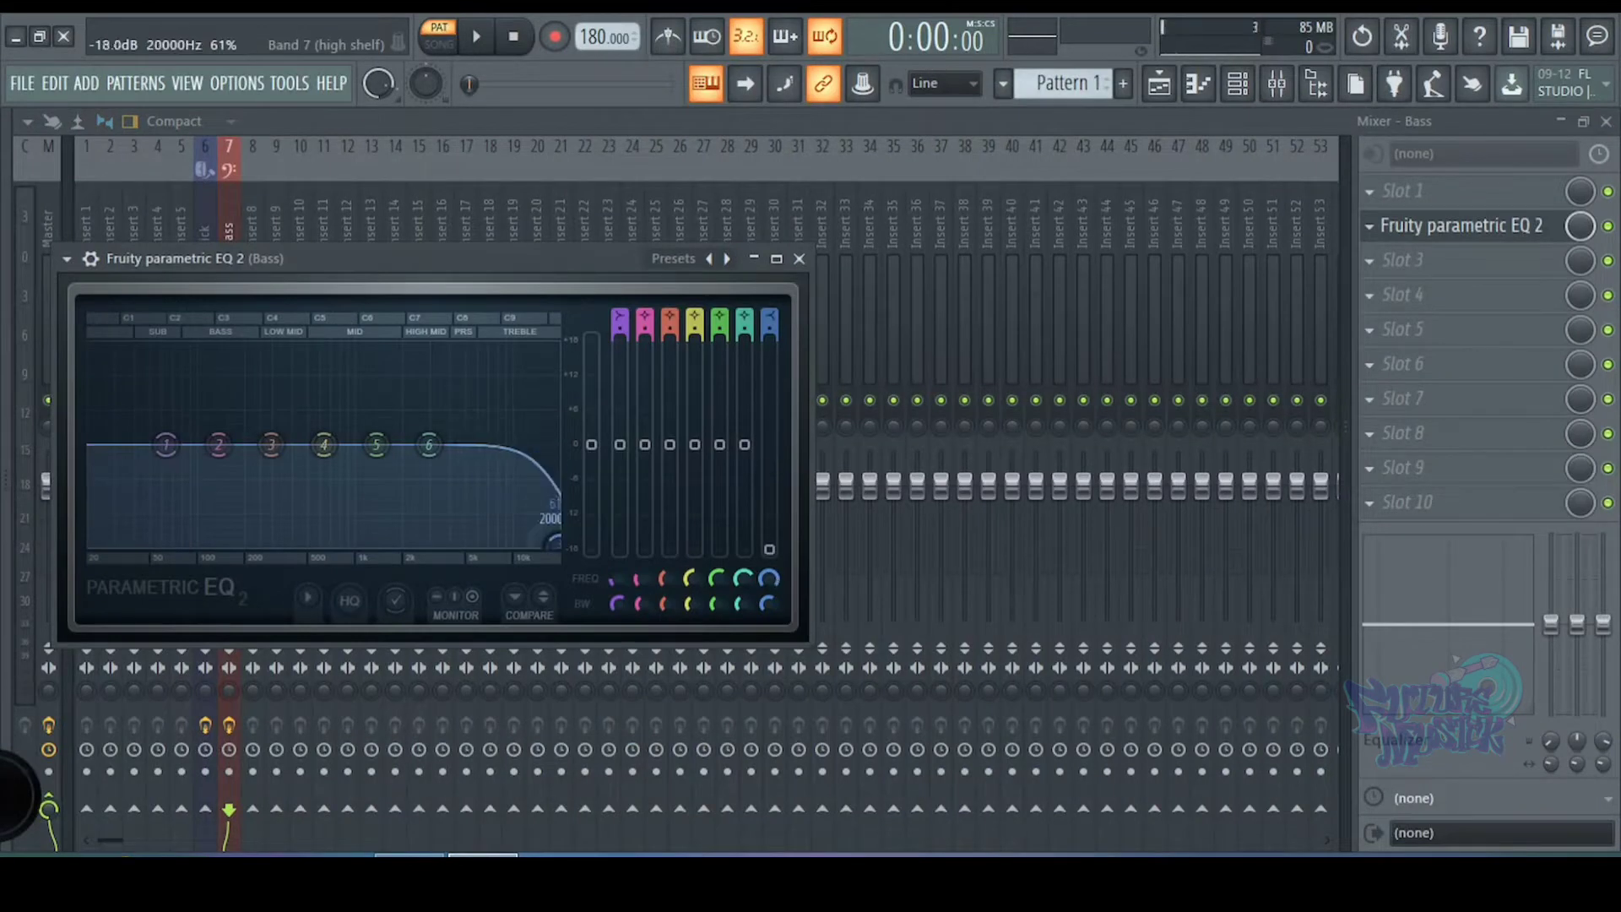
key("space")
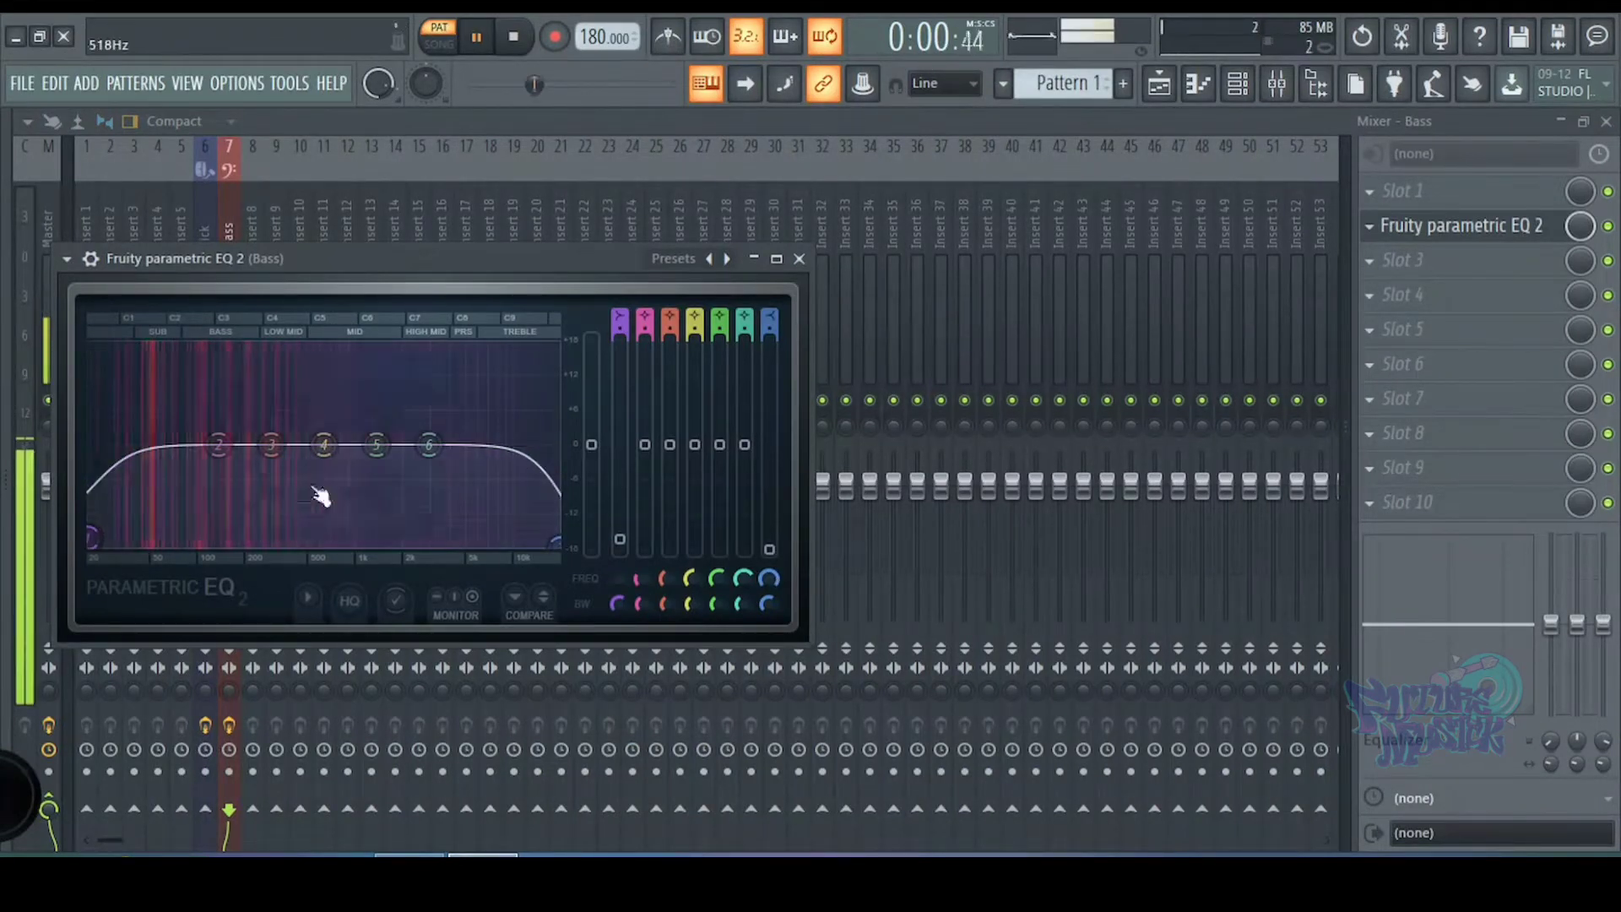
- During playback, cut a narrow notch in the bass with EQ band 3 and set band 2 to 4.1 dB at 74 Hz with 39% bandwidth
left_click_drag(271, 445, 269, 457)
scroll(267, 496, "down", 8)
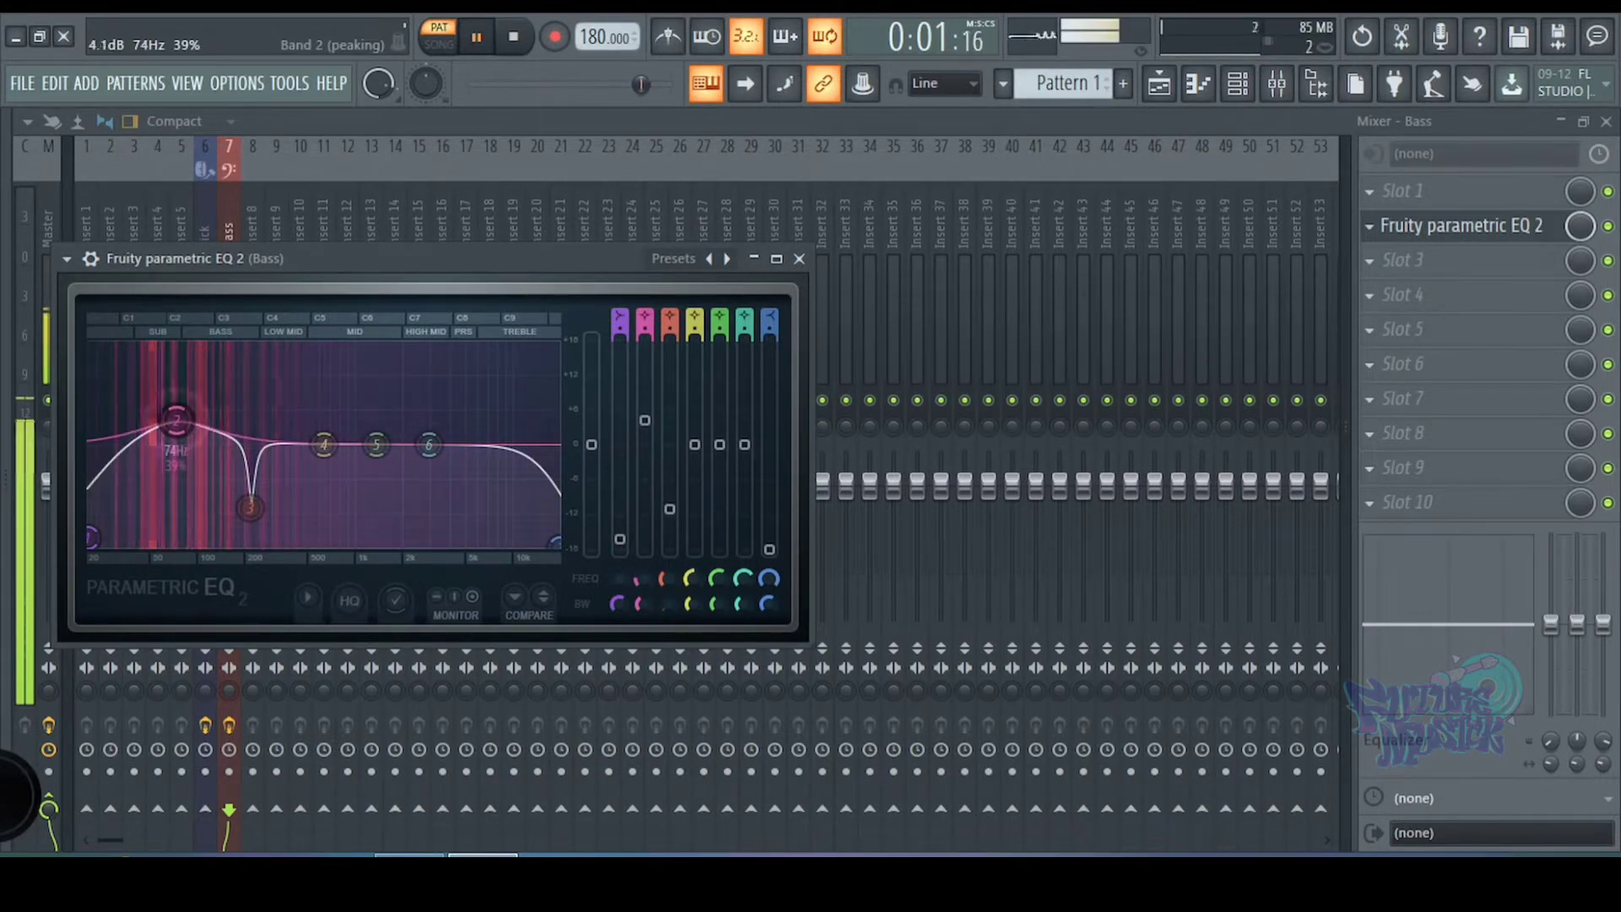
- Cut a narrow notch with EQ band 5 and set band 6 to 5.1 dB at 4267 Hz with 5% bandwidth
left_click_drag(376, 445, 455, 413)
scroll(401, 488, "down", 5)
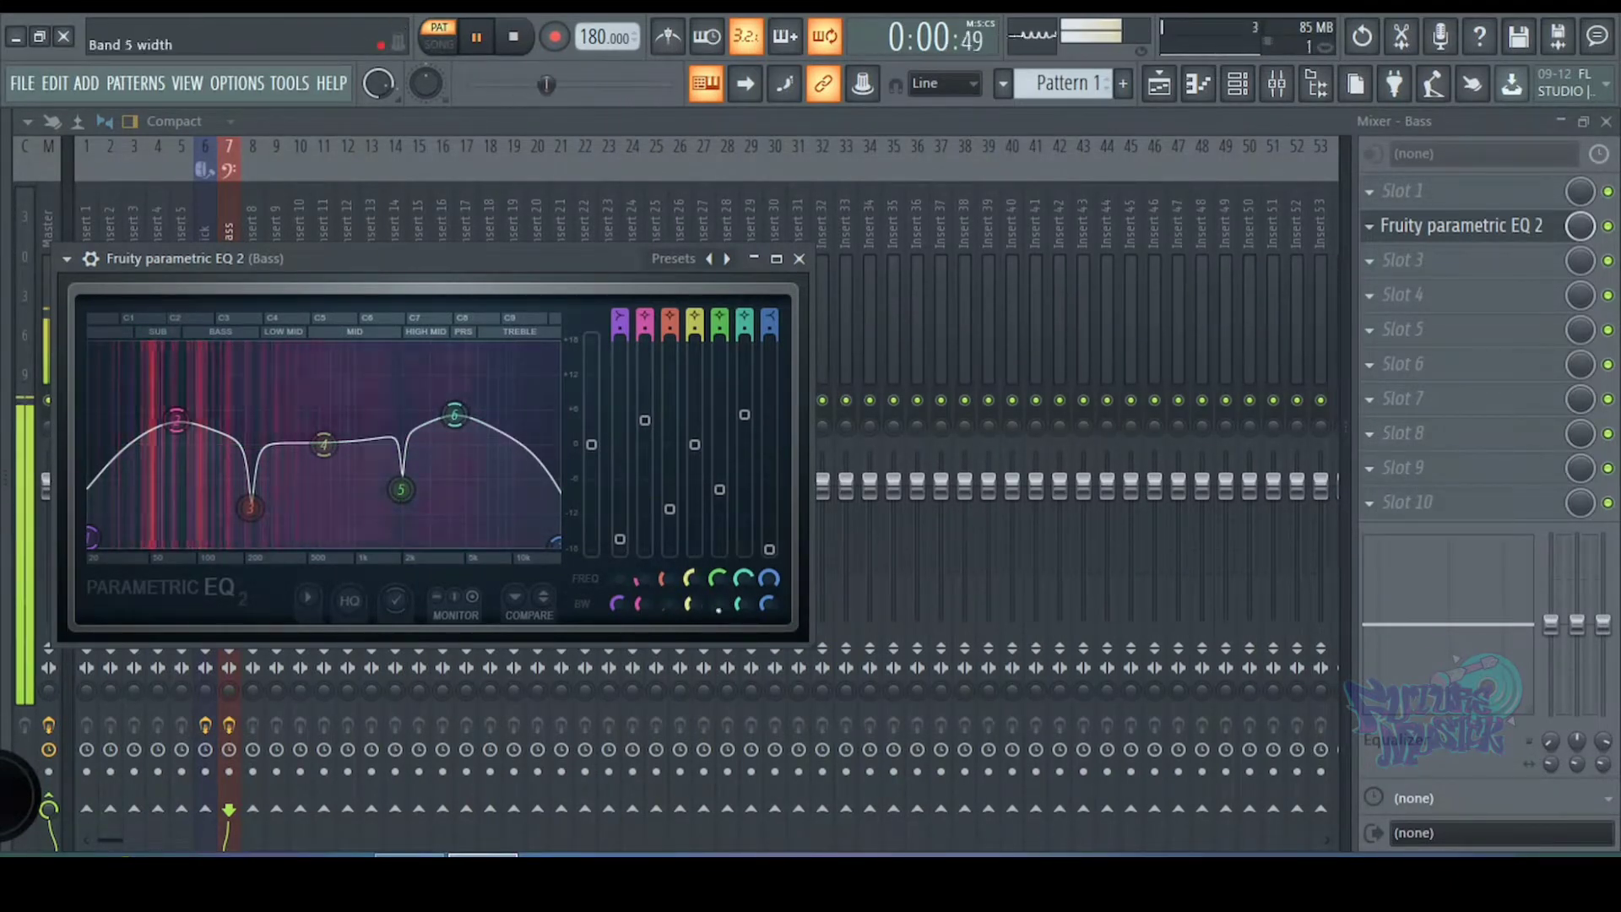
scroll(454, 414, "down", 6)
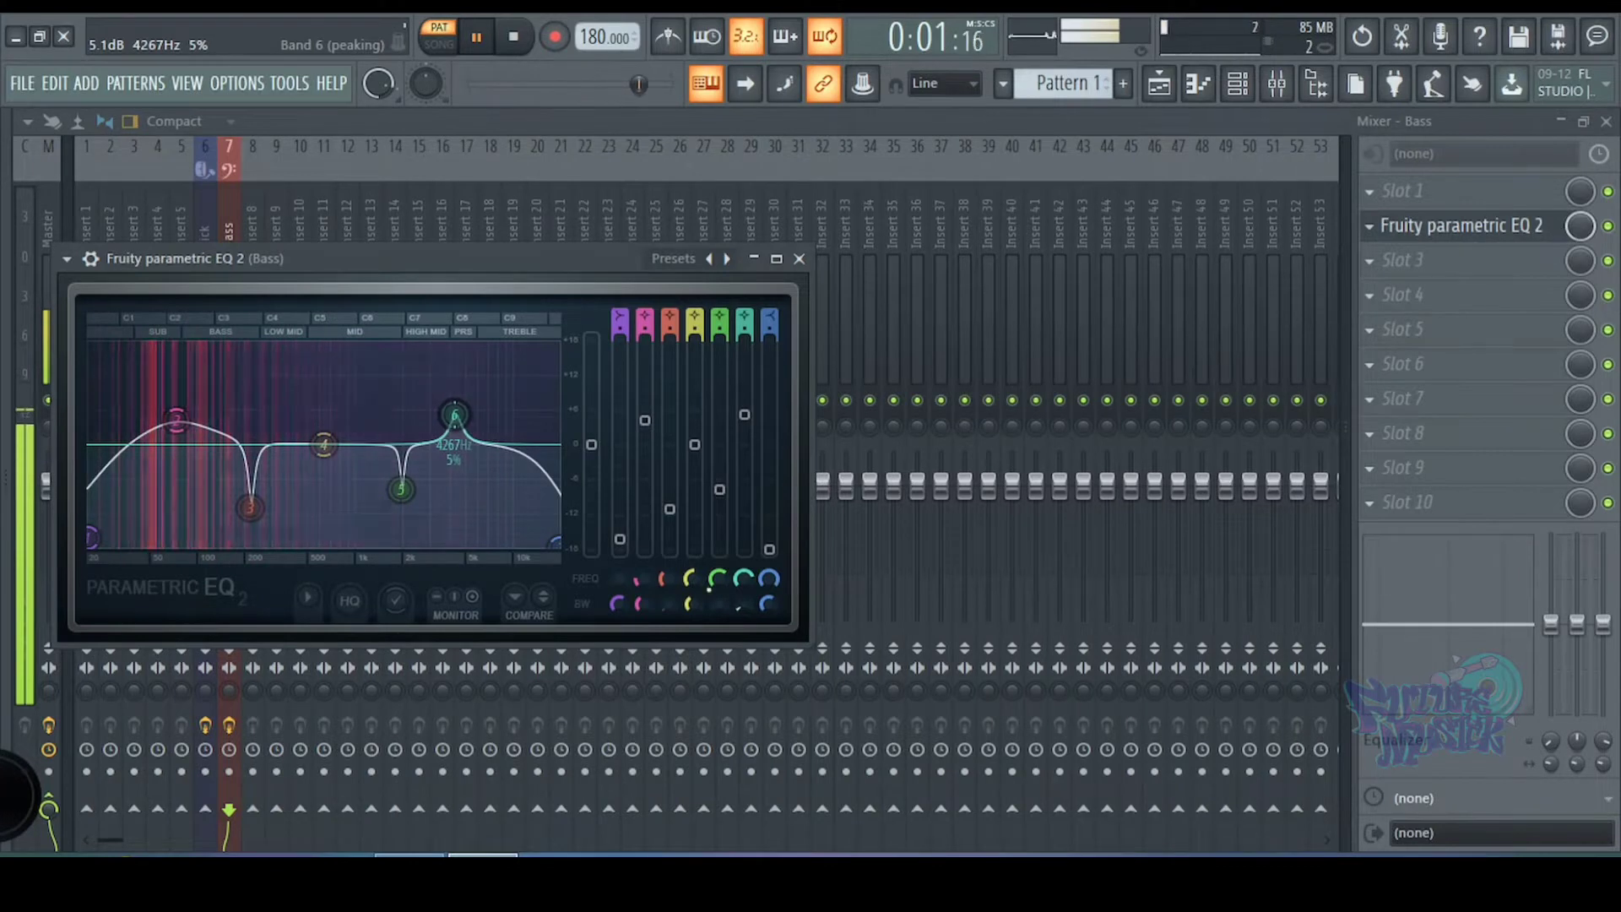
- Boost the bass mids slightly with EQ band 4, and audition the Bass track together with the unmuted Kick
mouse_move(323, 444)
left_mouse_down()
mouse_move(363, 470)
mouse_move(346, 440)
left_mouse_up()
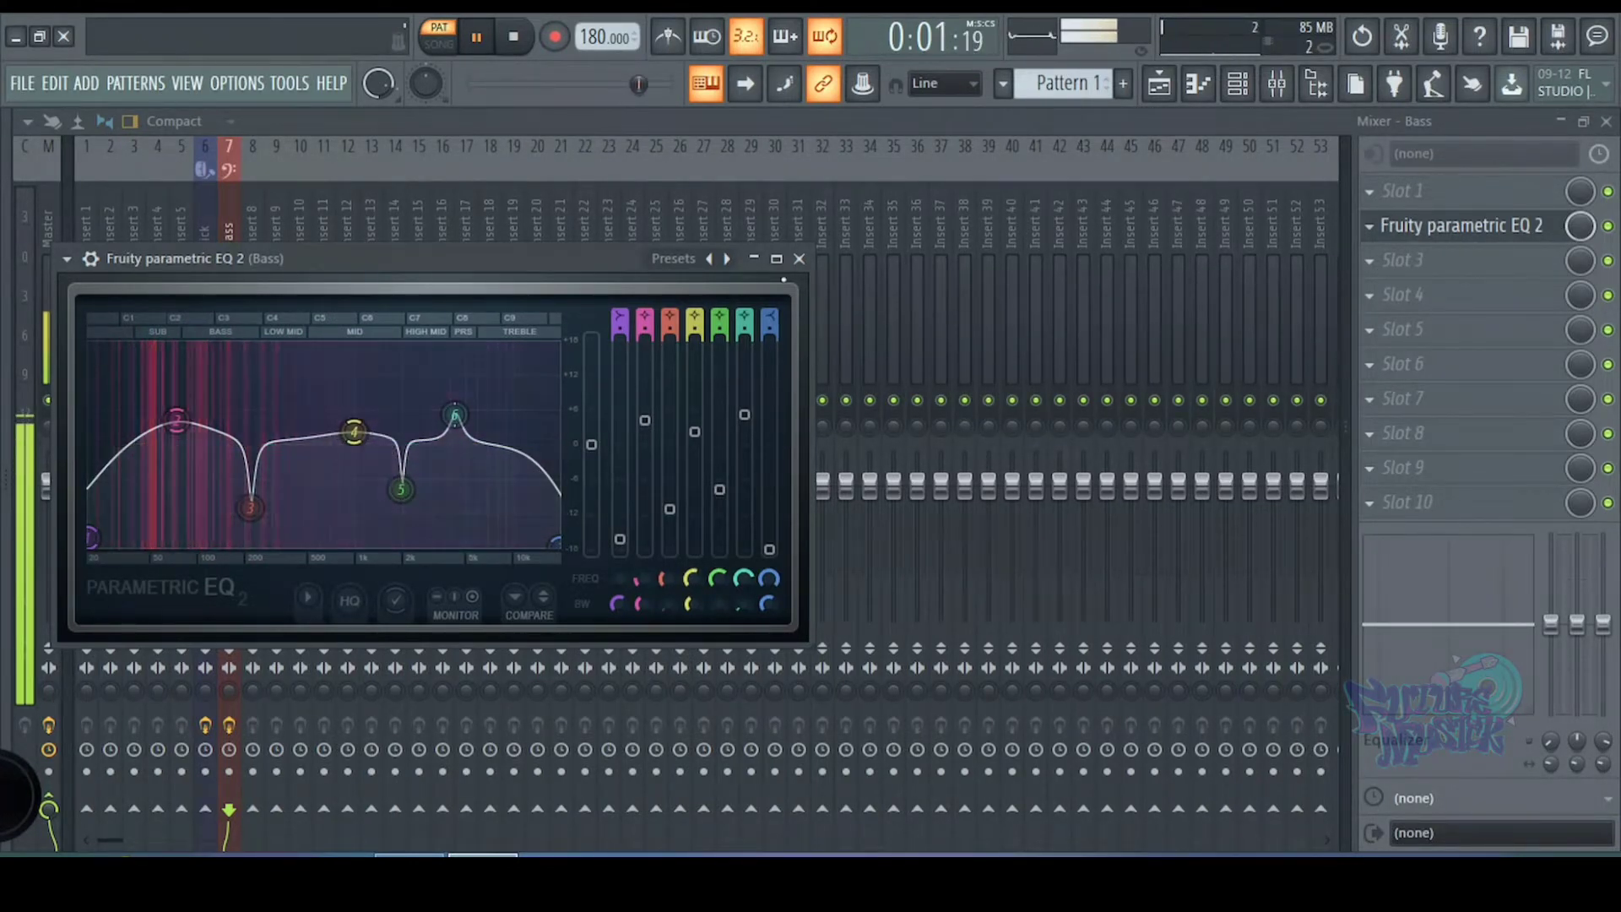
left_click(800, 259)
key("space")
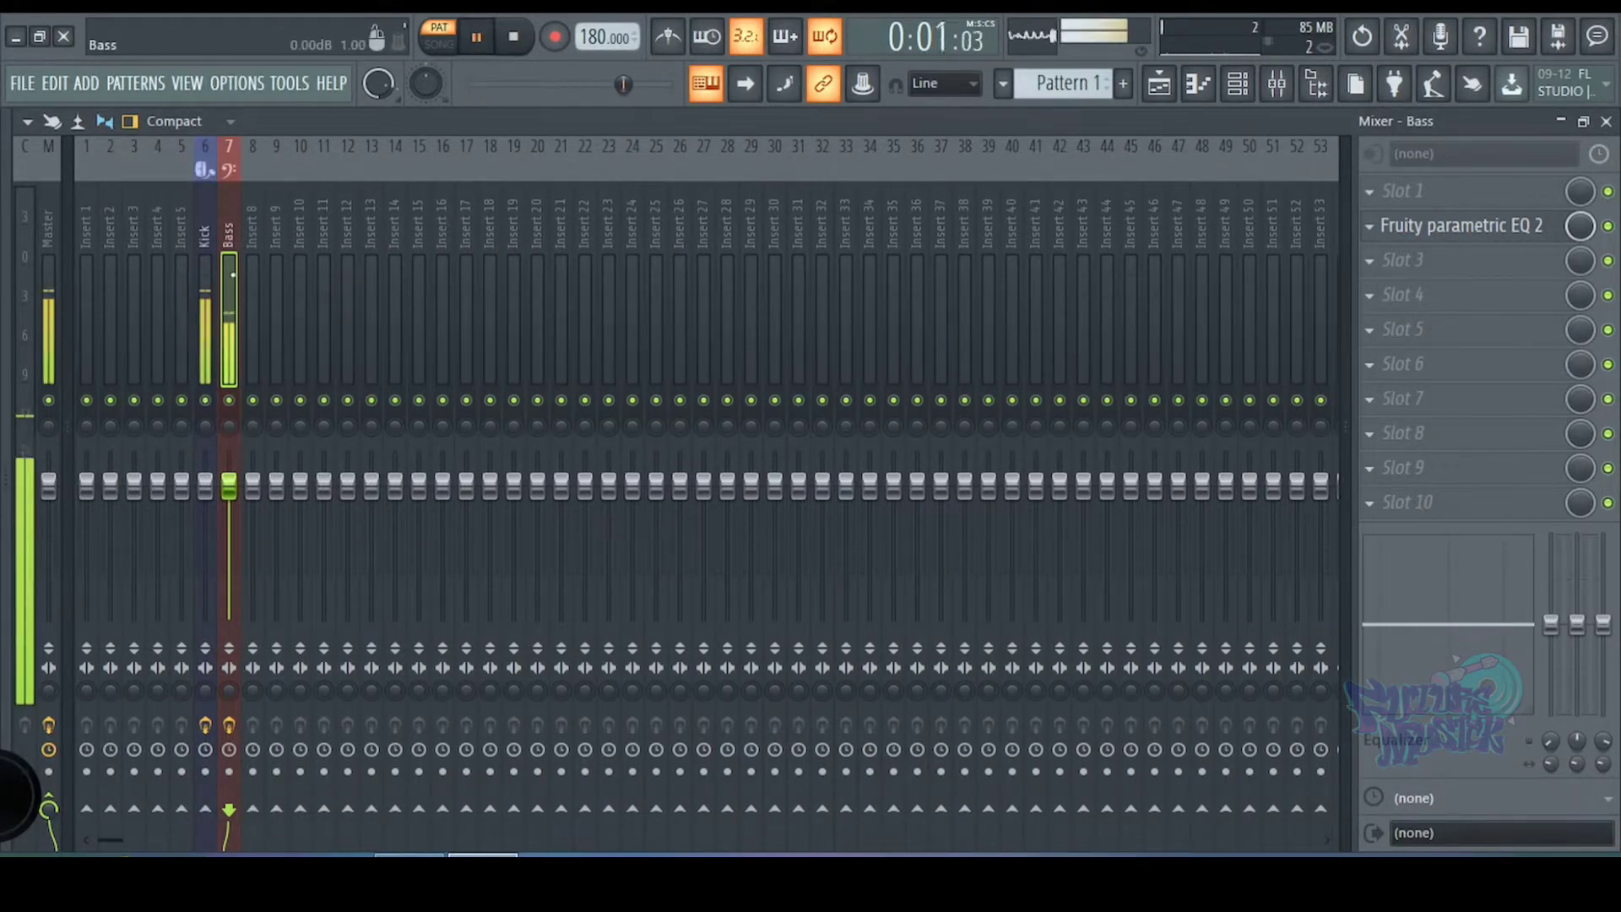
key("space")
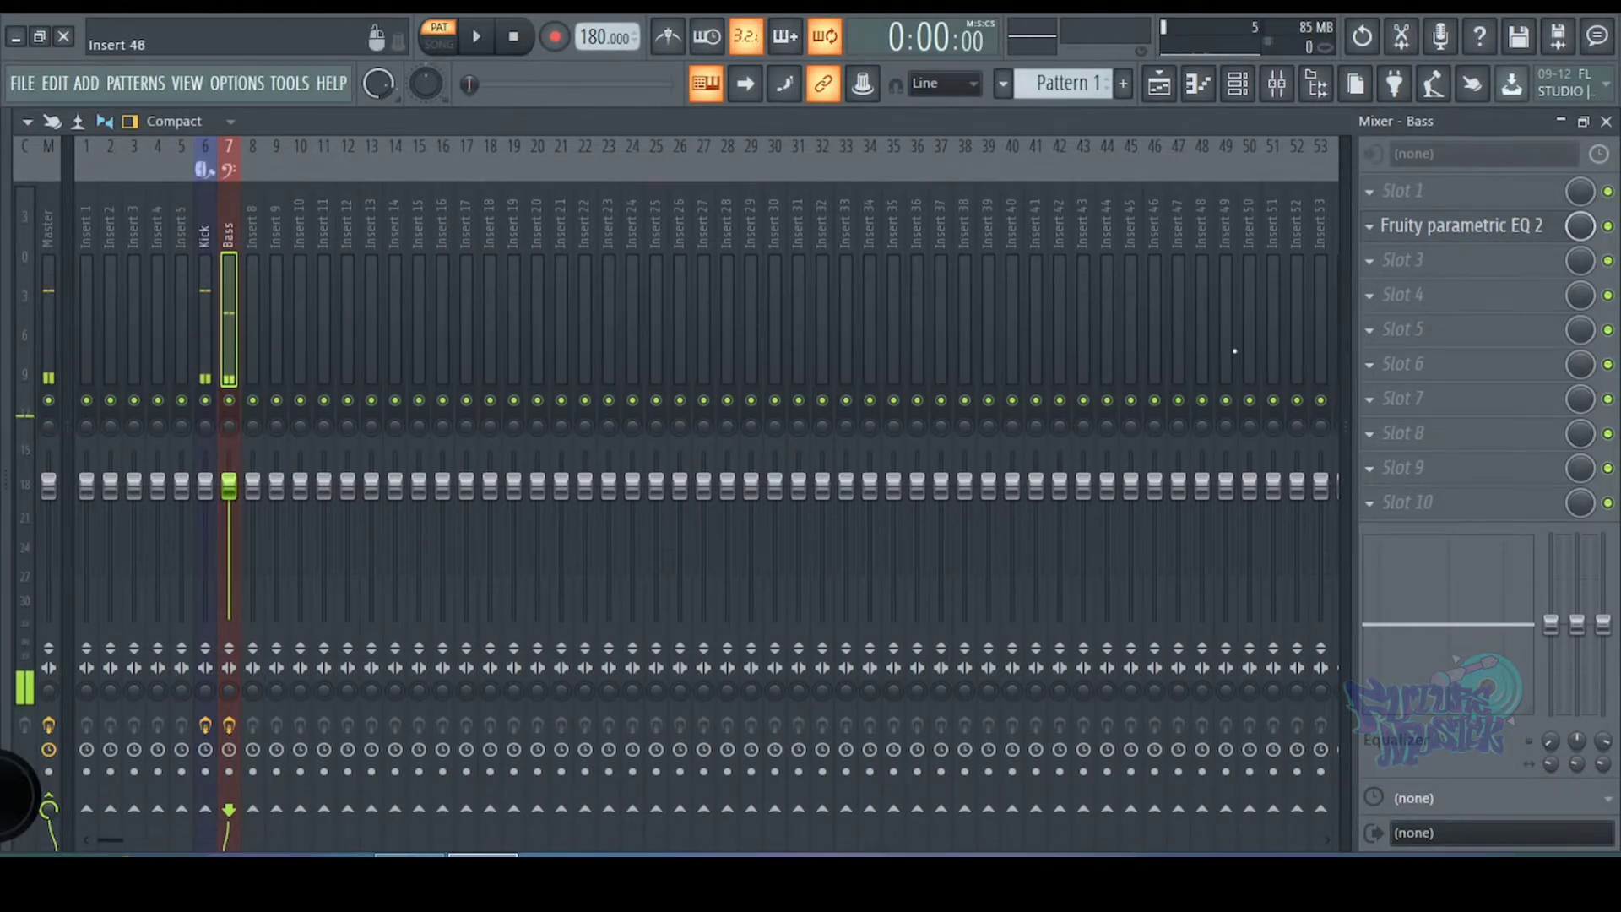
- Load Maximus into slot 4 of the Bass track and move its MASTER curve's threshold point to the lowest input level
left_click(1414, 309)
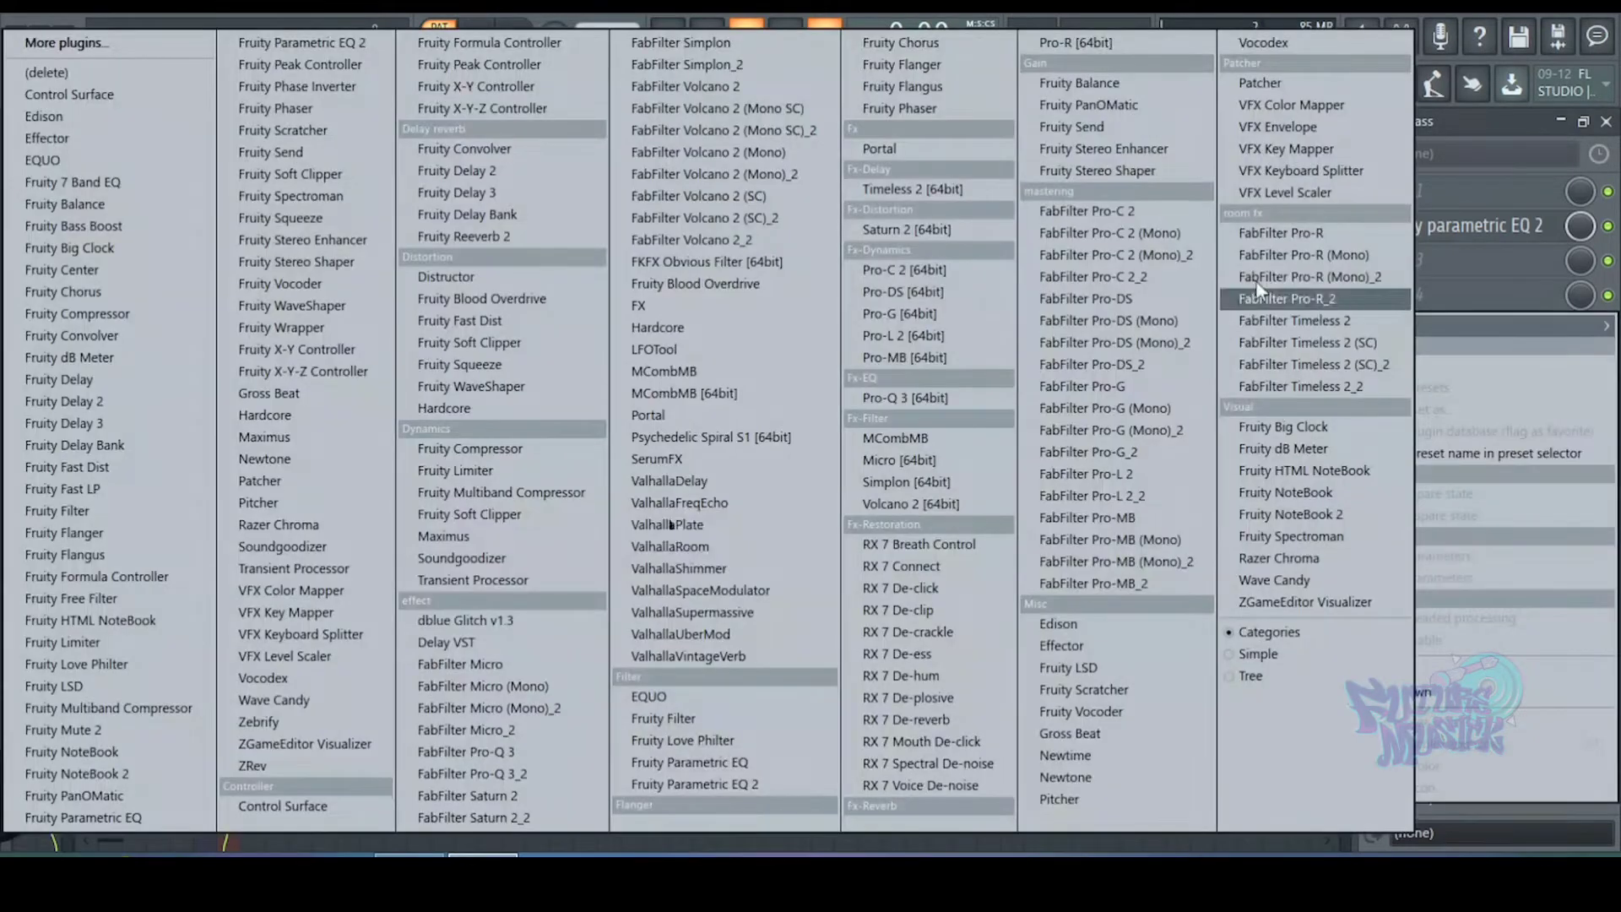
left_click(326, 431)
left_click_drag(467, 319, 650, 203)
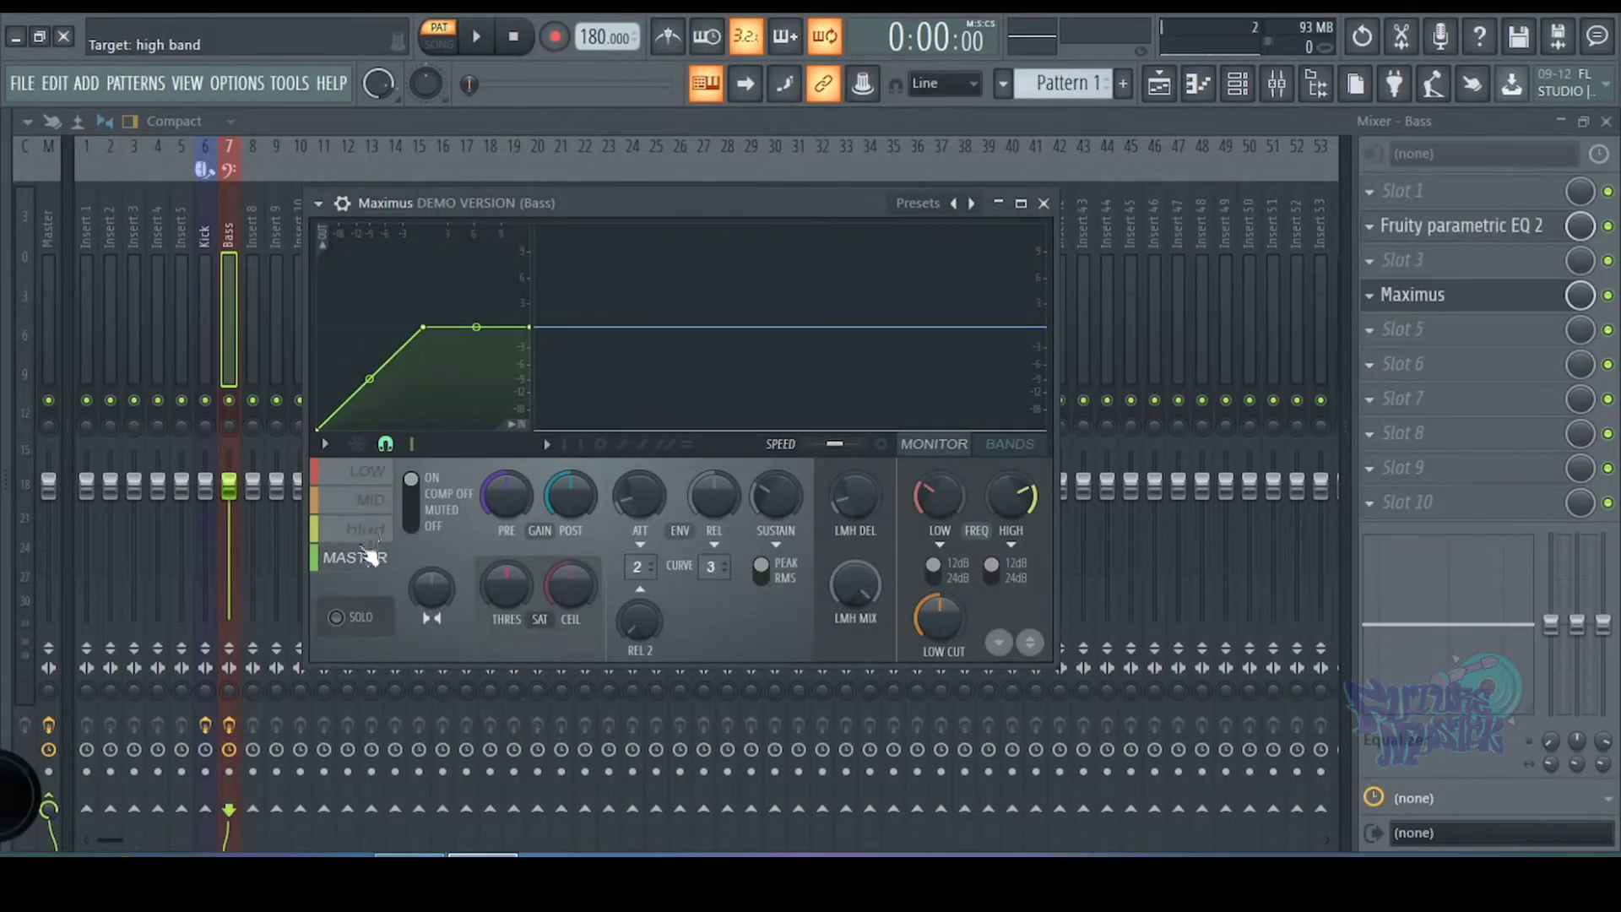
left_click_drag(426, 334, 344, 327)
- Audition the compressed bass, close Maximus, and lower the Bass track's fader to about -5 dB
key("space")
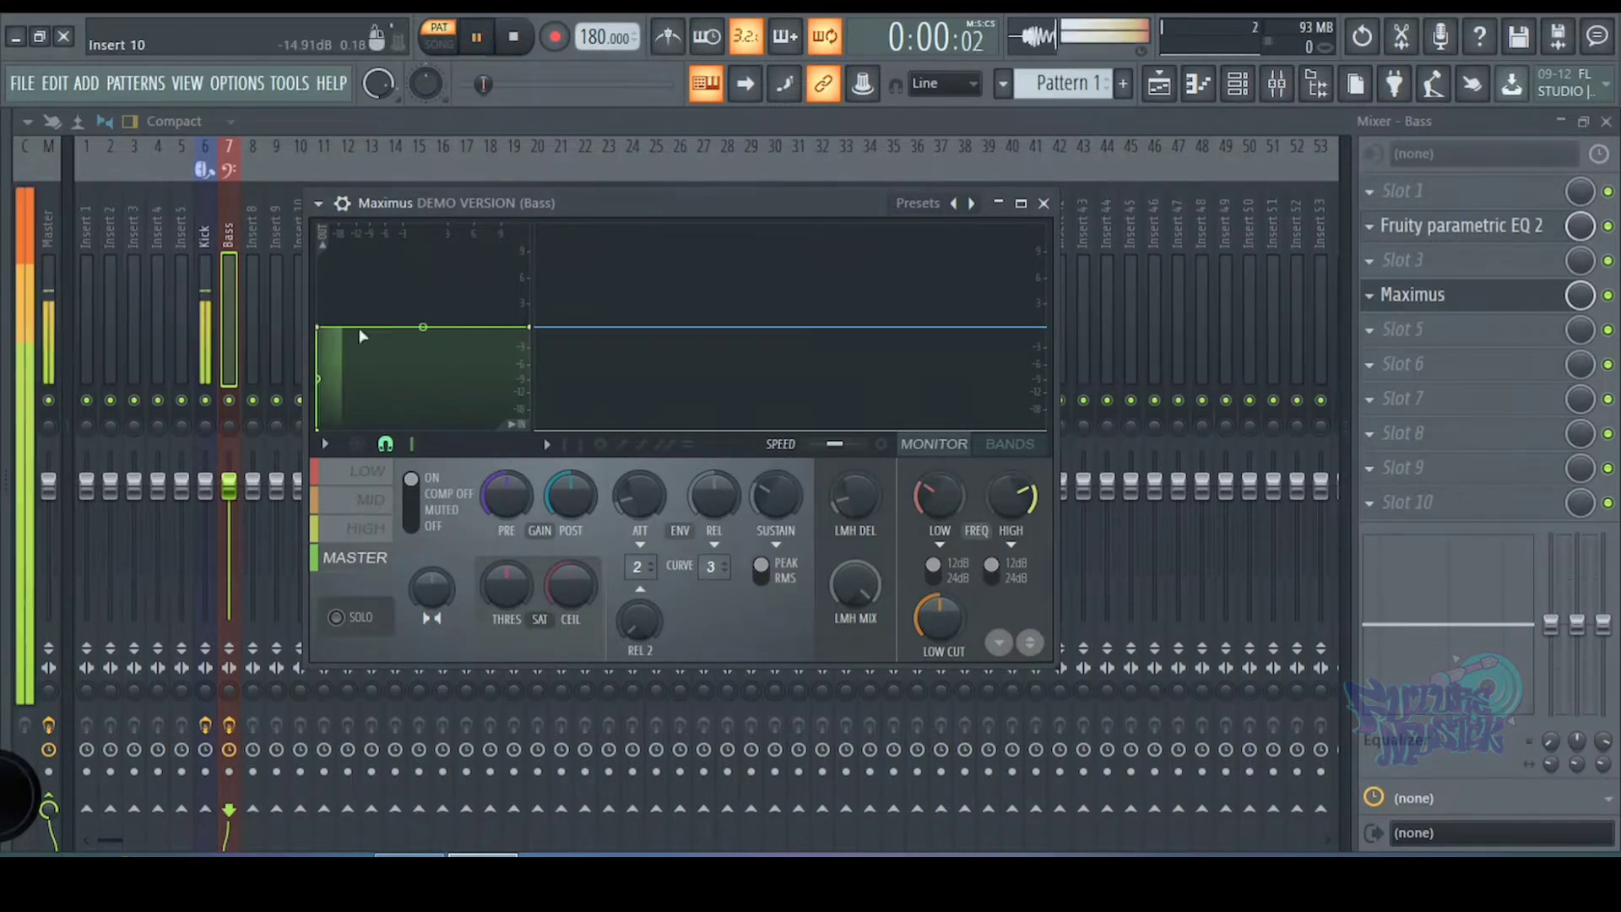
key("space")
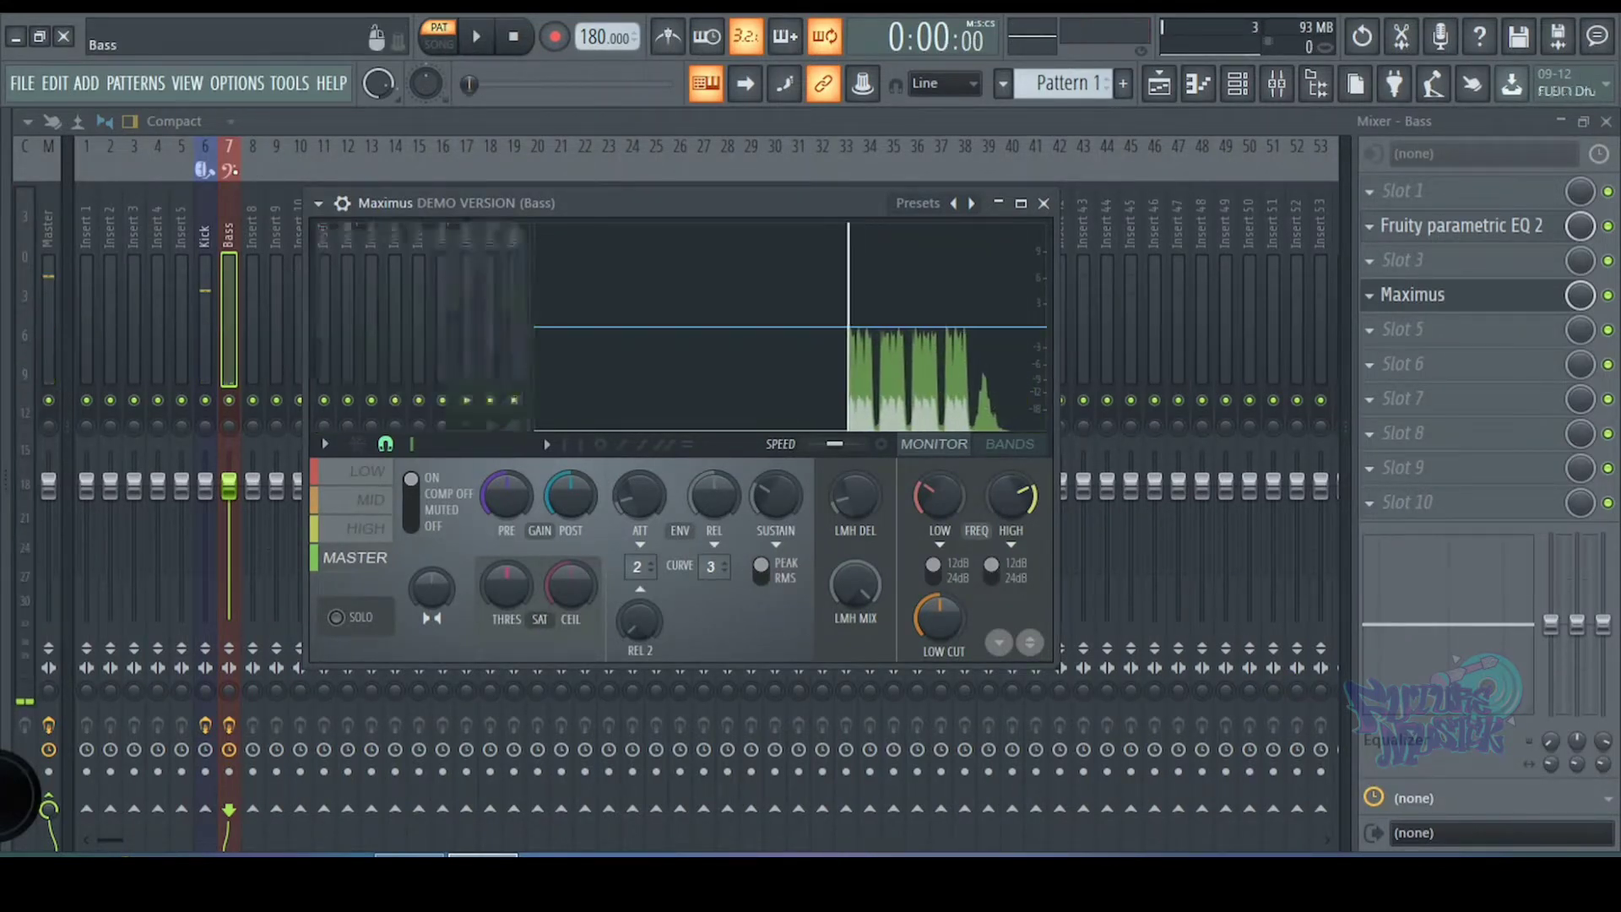
left_click(228, 338)
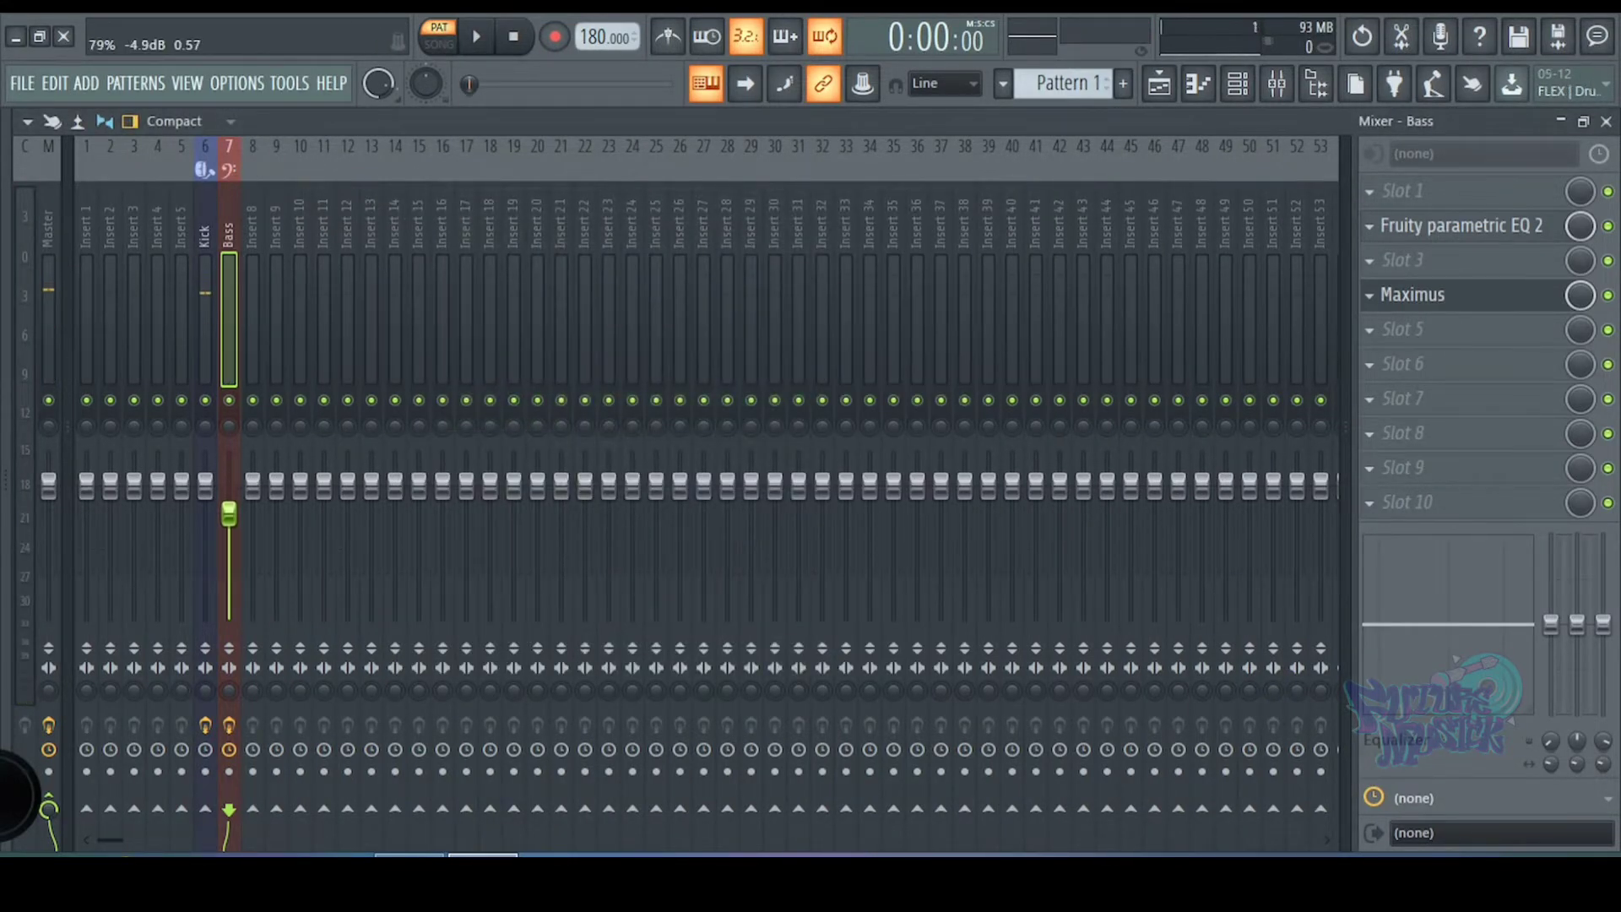
key("space")
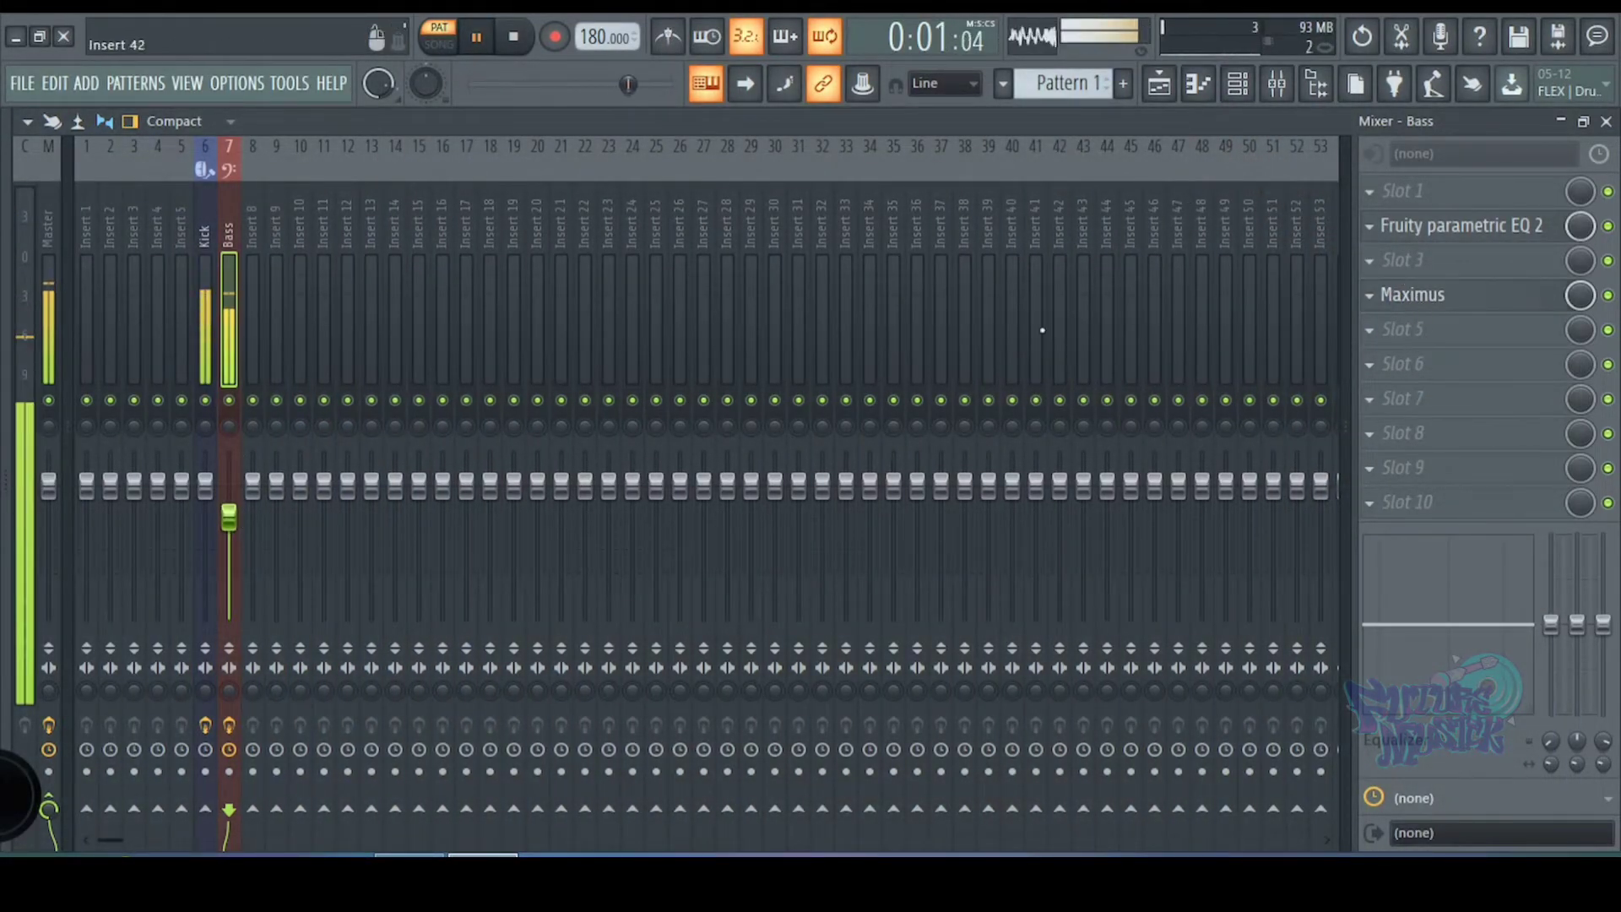
- Reopen Maximus on the Bass track and adjust the curve tension of the MID band slightly upward and the LOW band slightly downward
left_click(1471, 306)
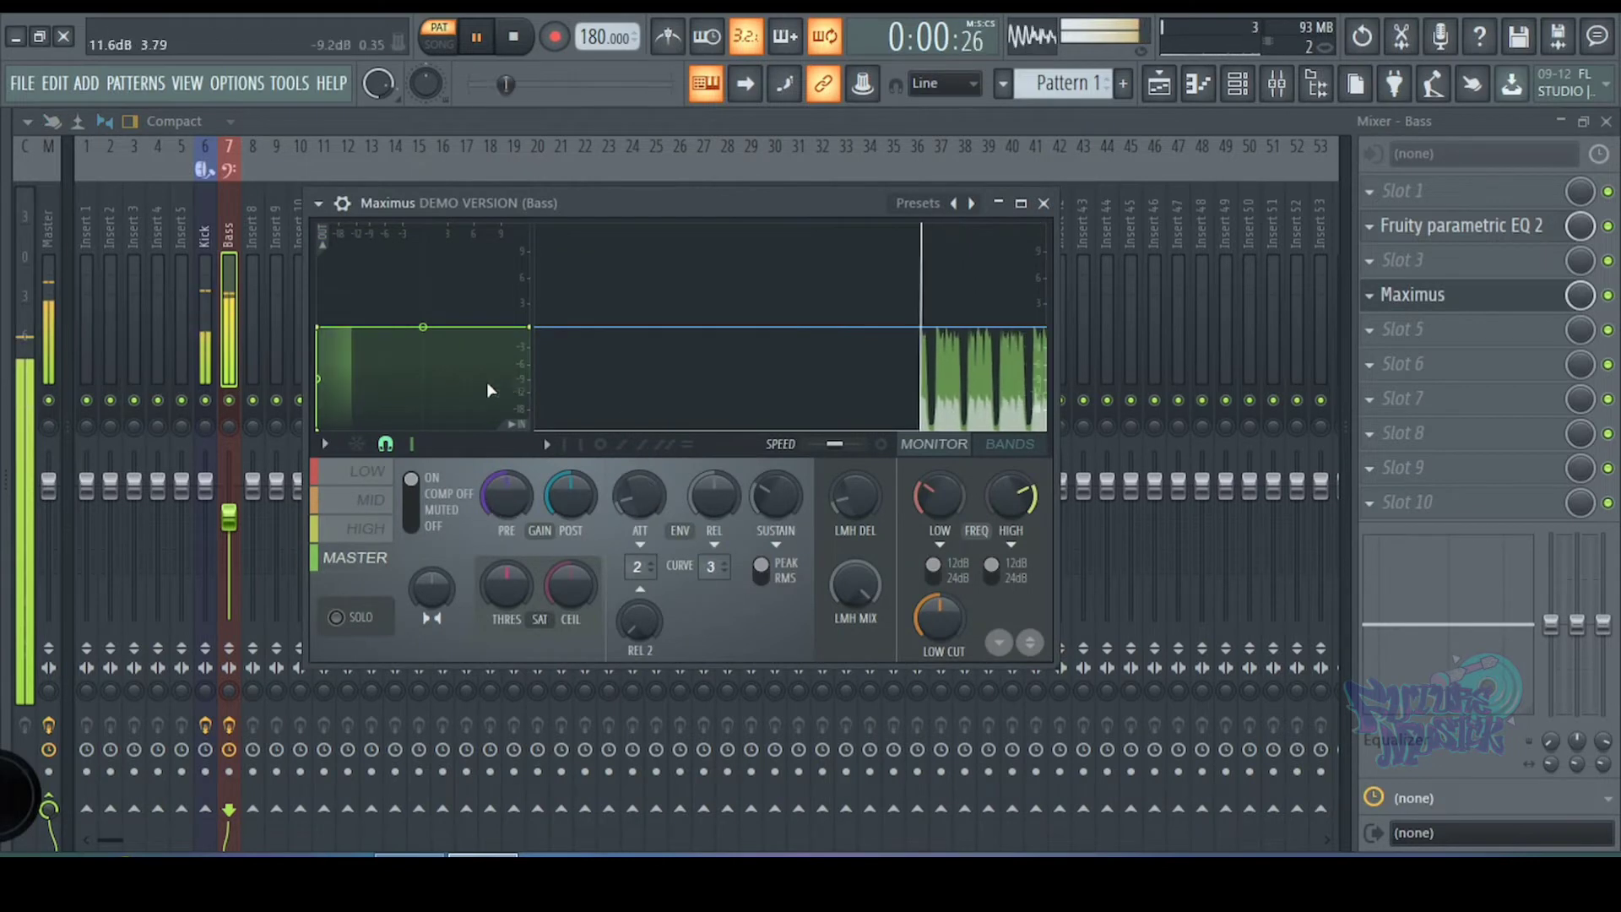
key("space")
left_click(374, 500)
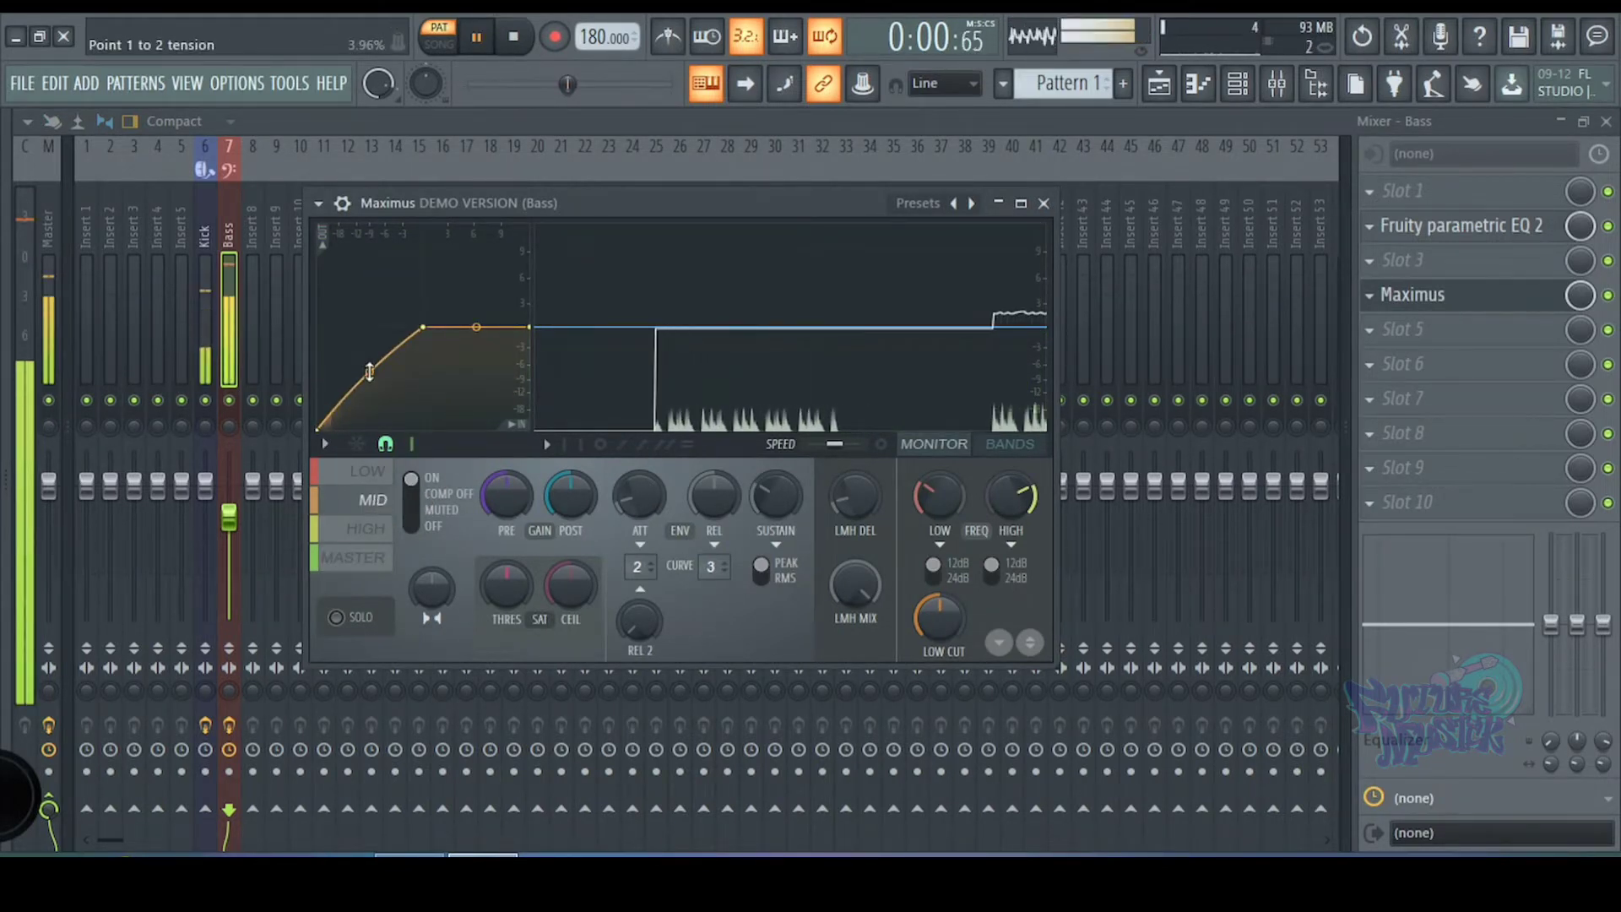
left_click(380, 483)
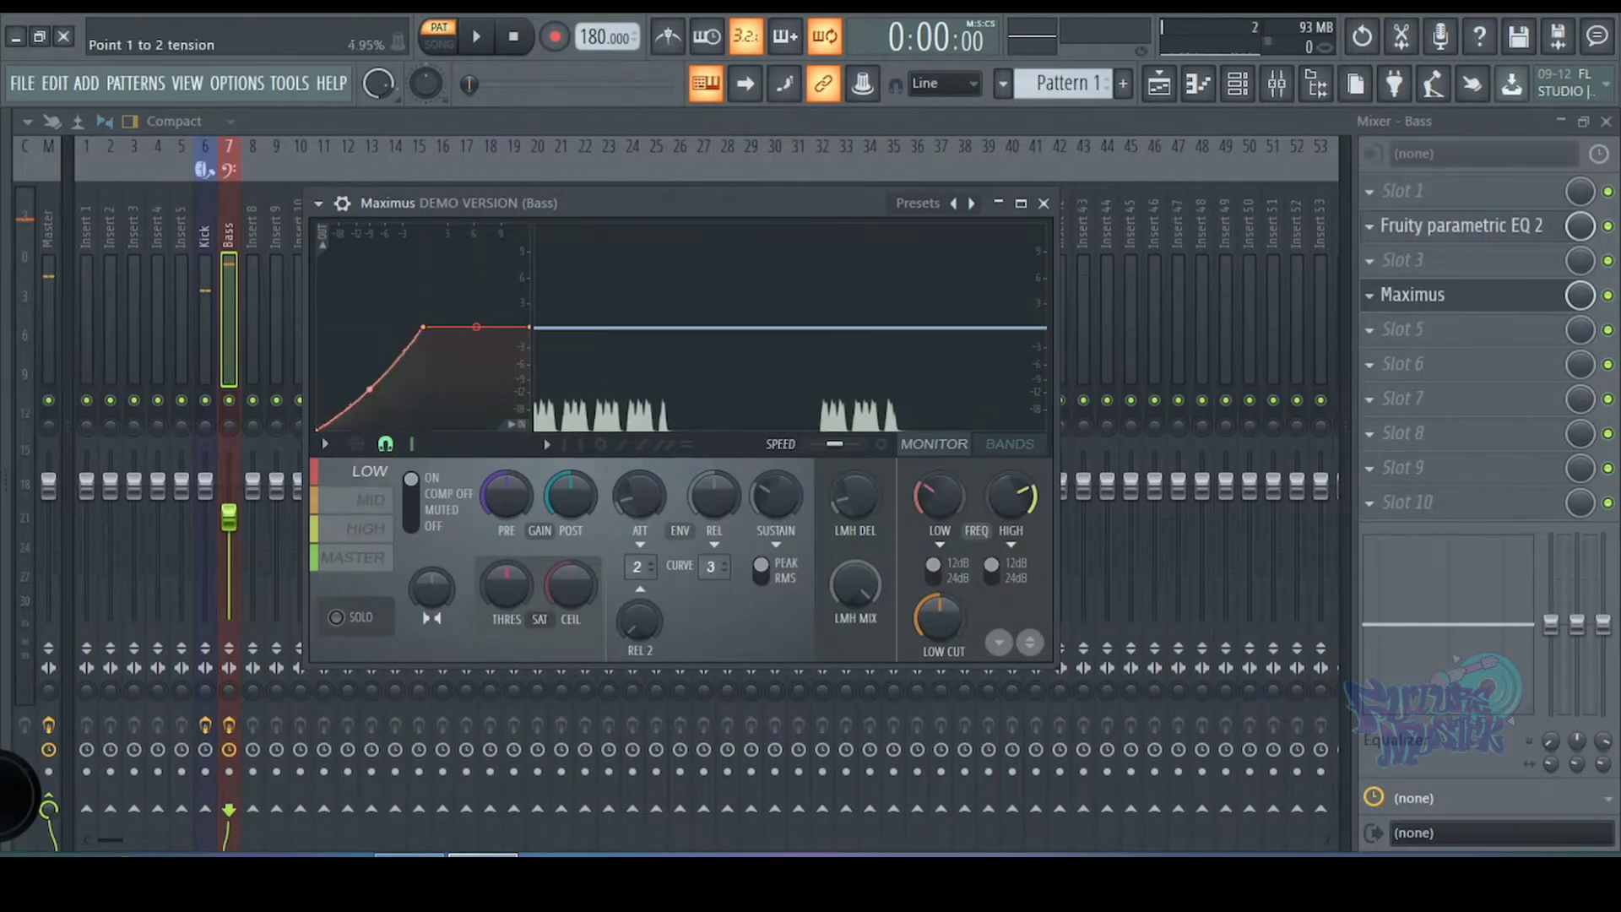
key("space")
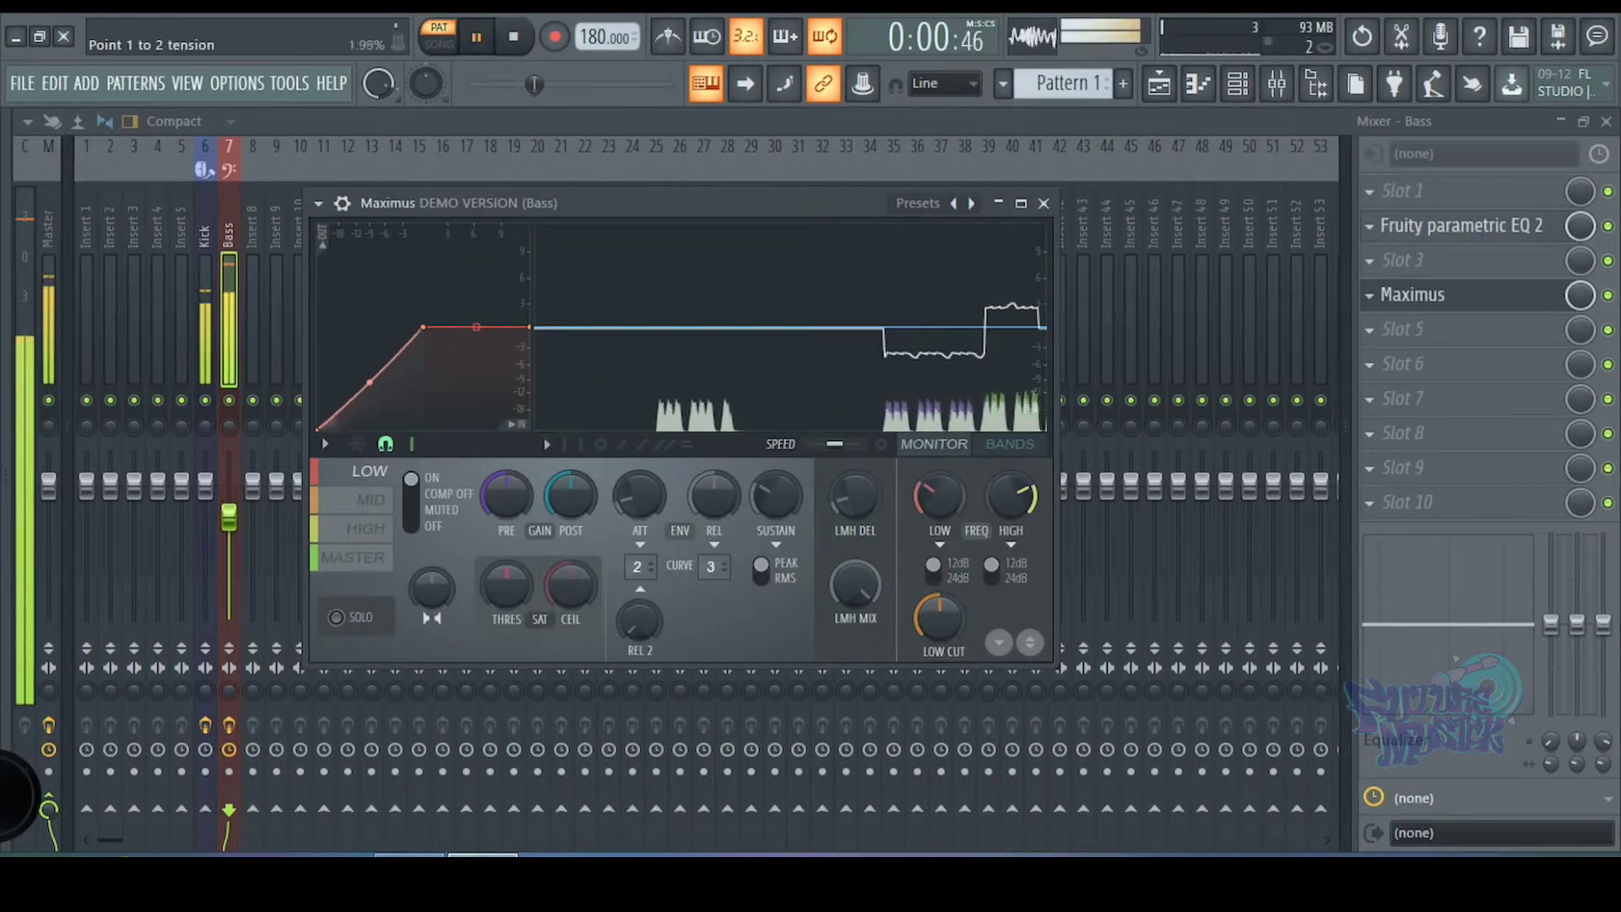
- Bow the HIGH band's curve upward in Maximus, close the plugin, and audition the kick and bass mix
left_click(380, 530)
key("space")
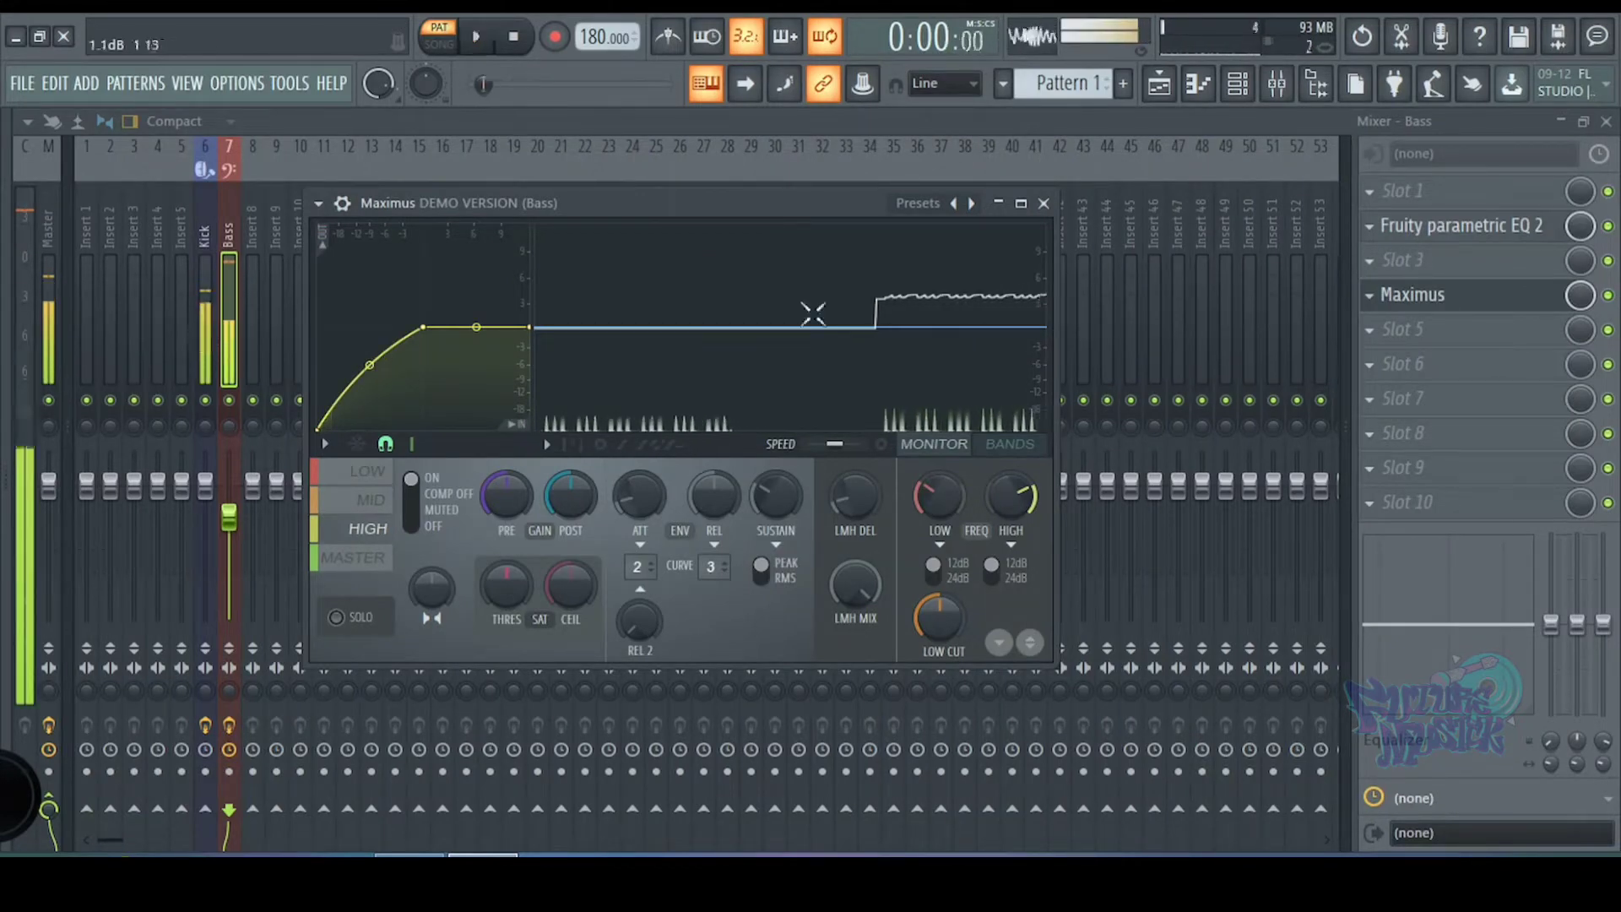
left_click(1044, 204)
key("space")
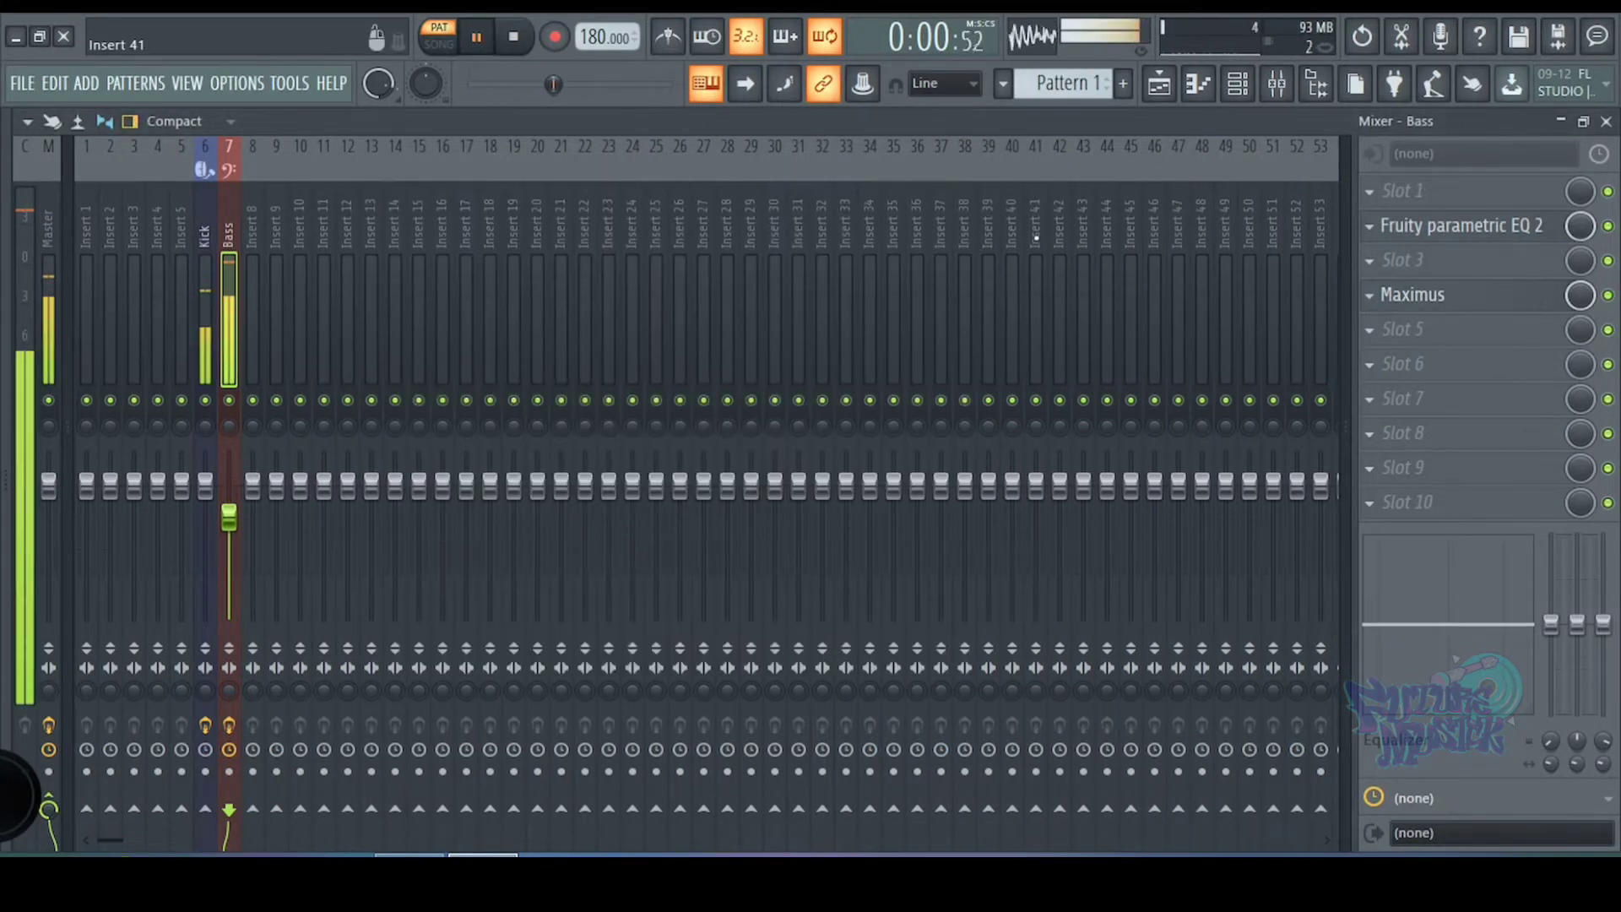
- Place a Pattern 1 clip at bar 2 on Track 2 of the playlist and move it one track down
left_click(1238, 83)
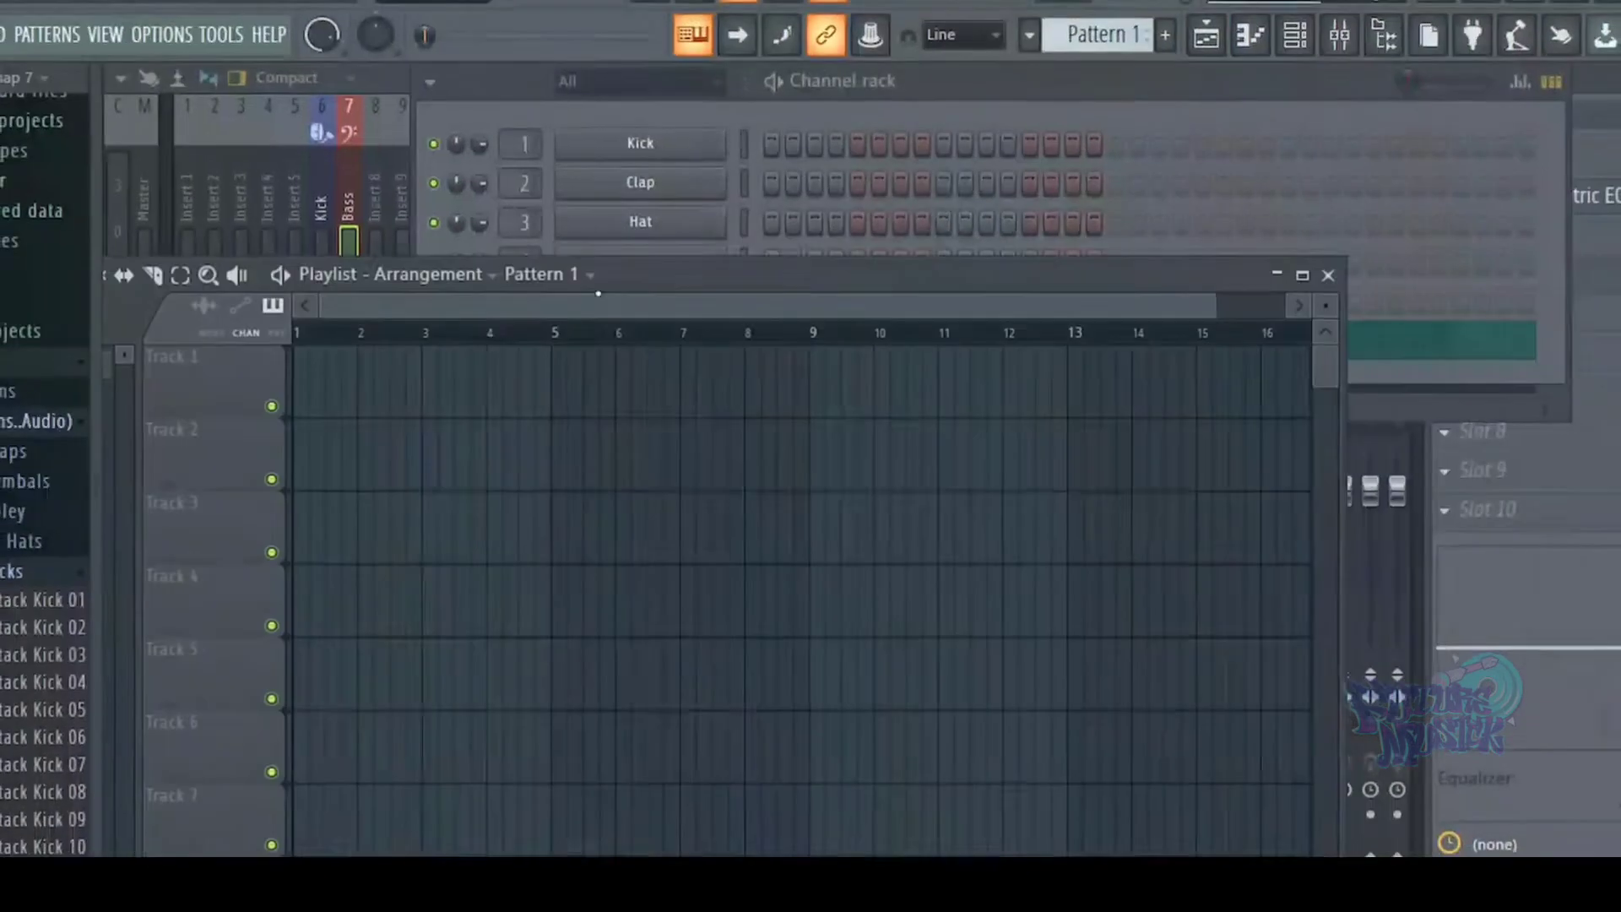
left_click(366, 442)
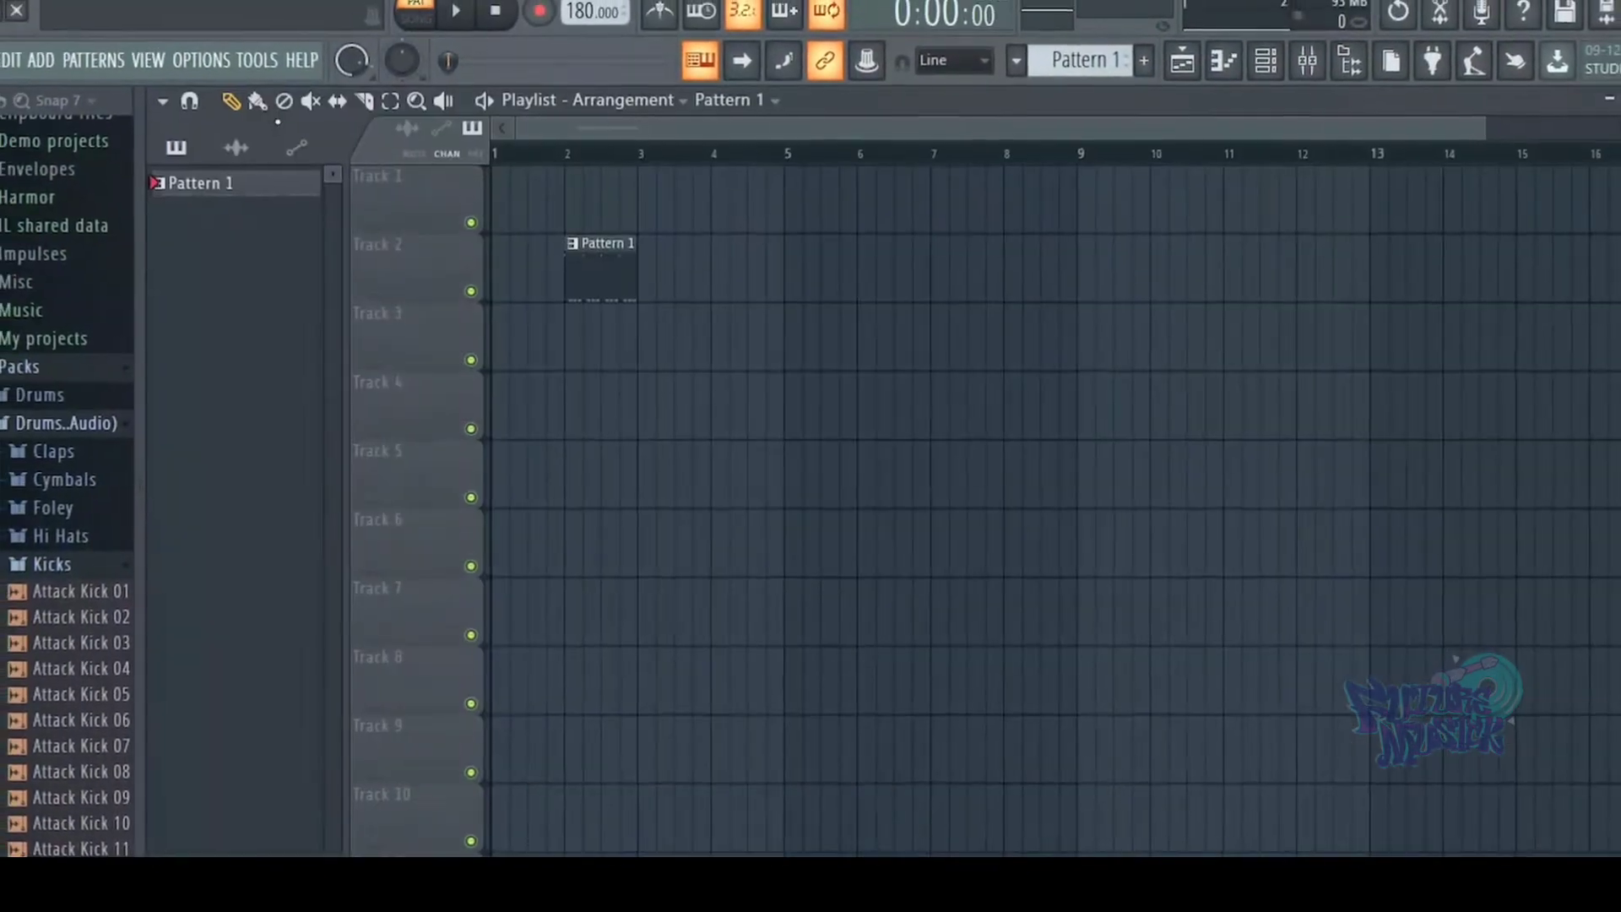
left_click_drag(579, 270, 579, 339)
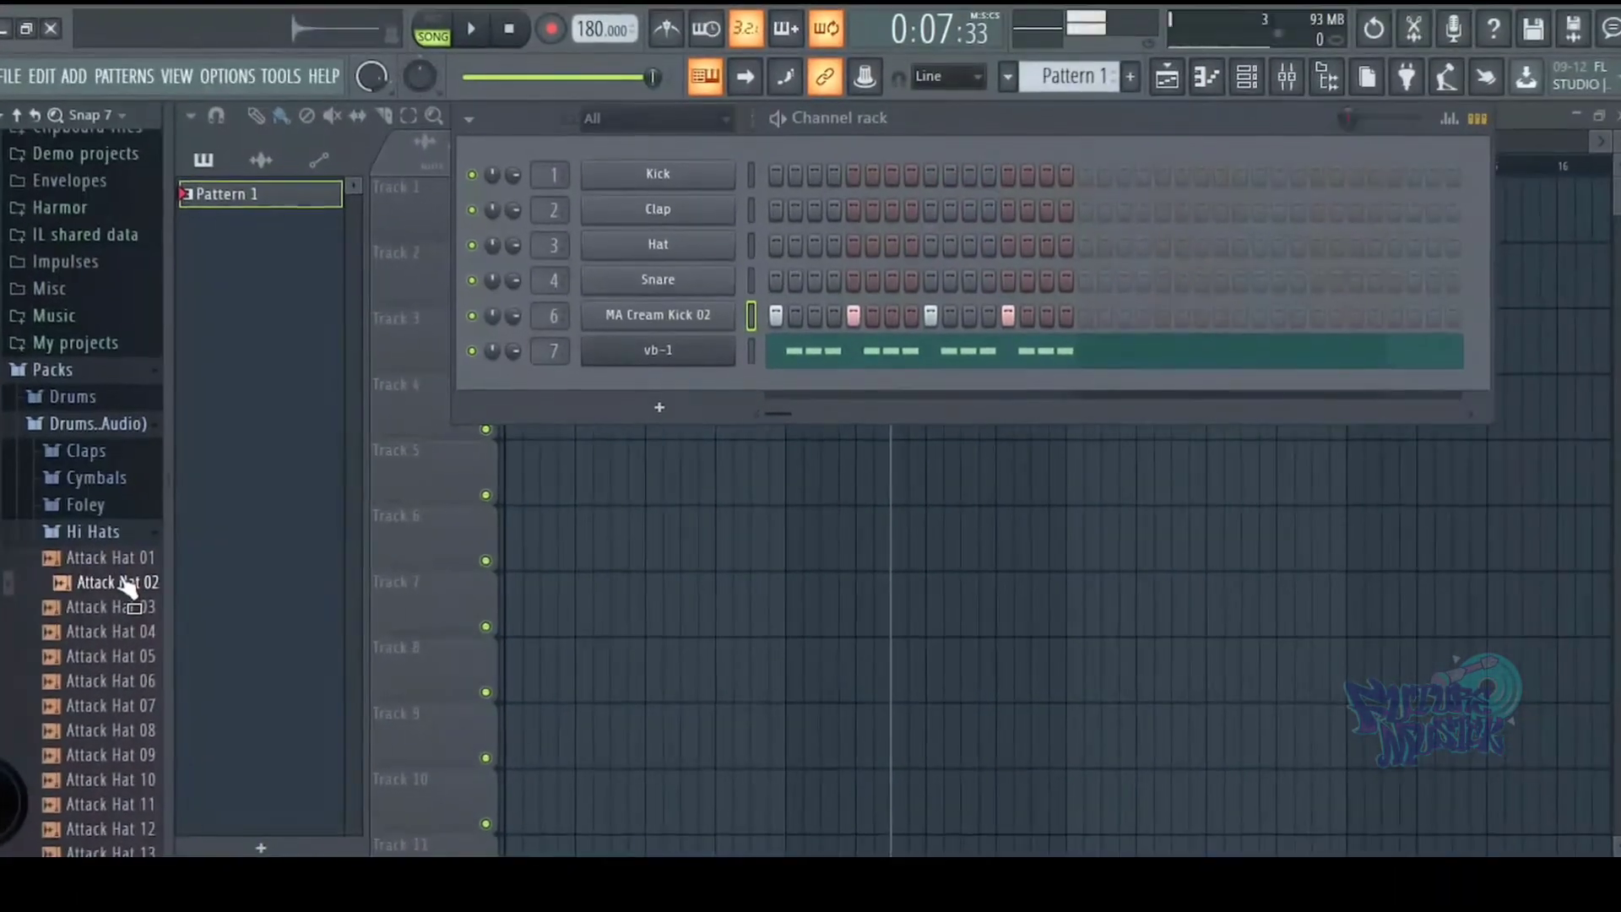
- Add Attack Hat 02 to the Channel rack on all 16 steps, lowering the velocity of steps 1, 5, 9 and 13
left_click_drag(110, 585, 659, 386)
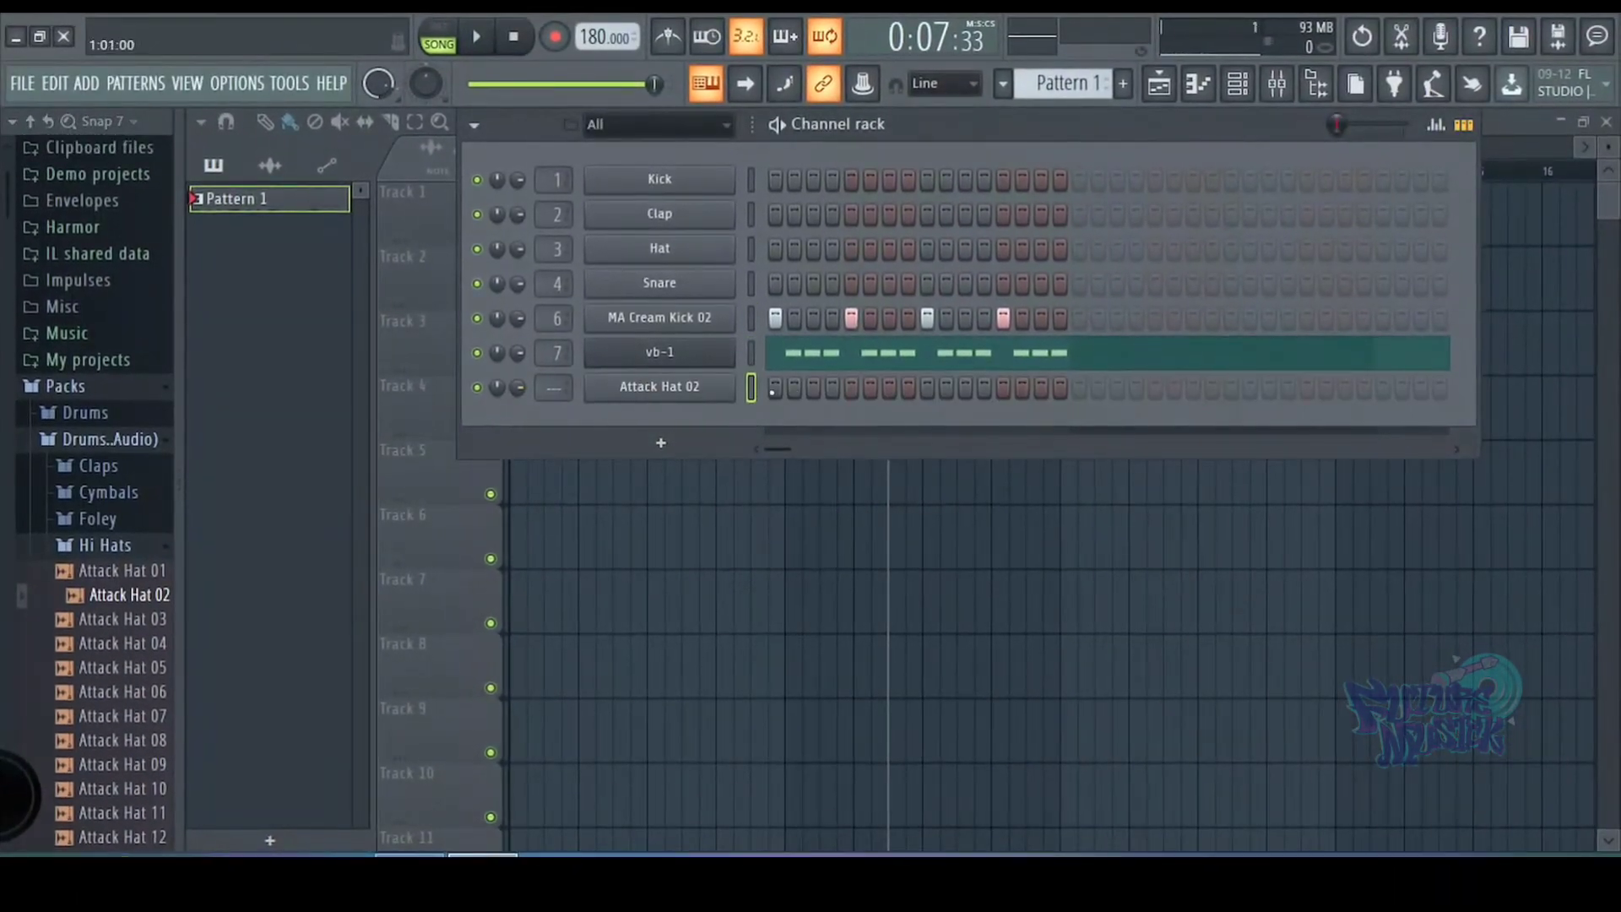
left_click(1435, 125)
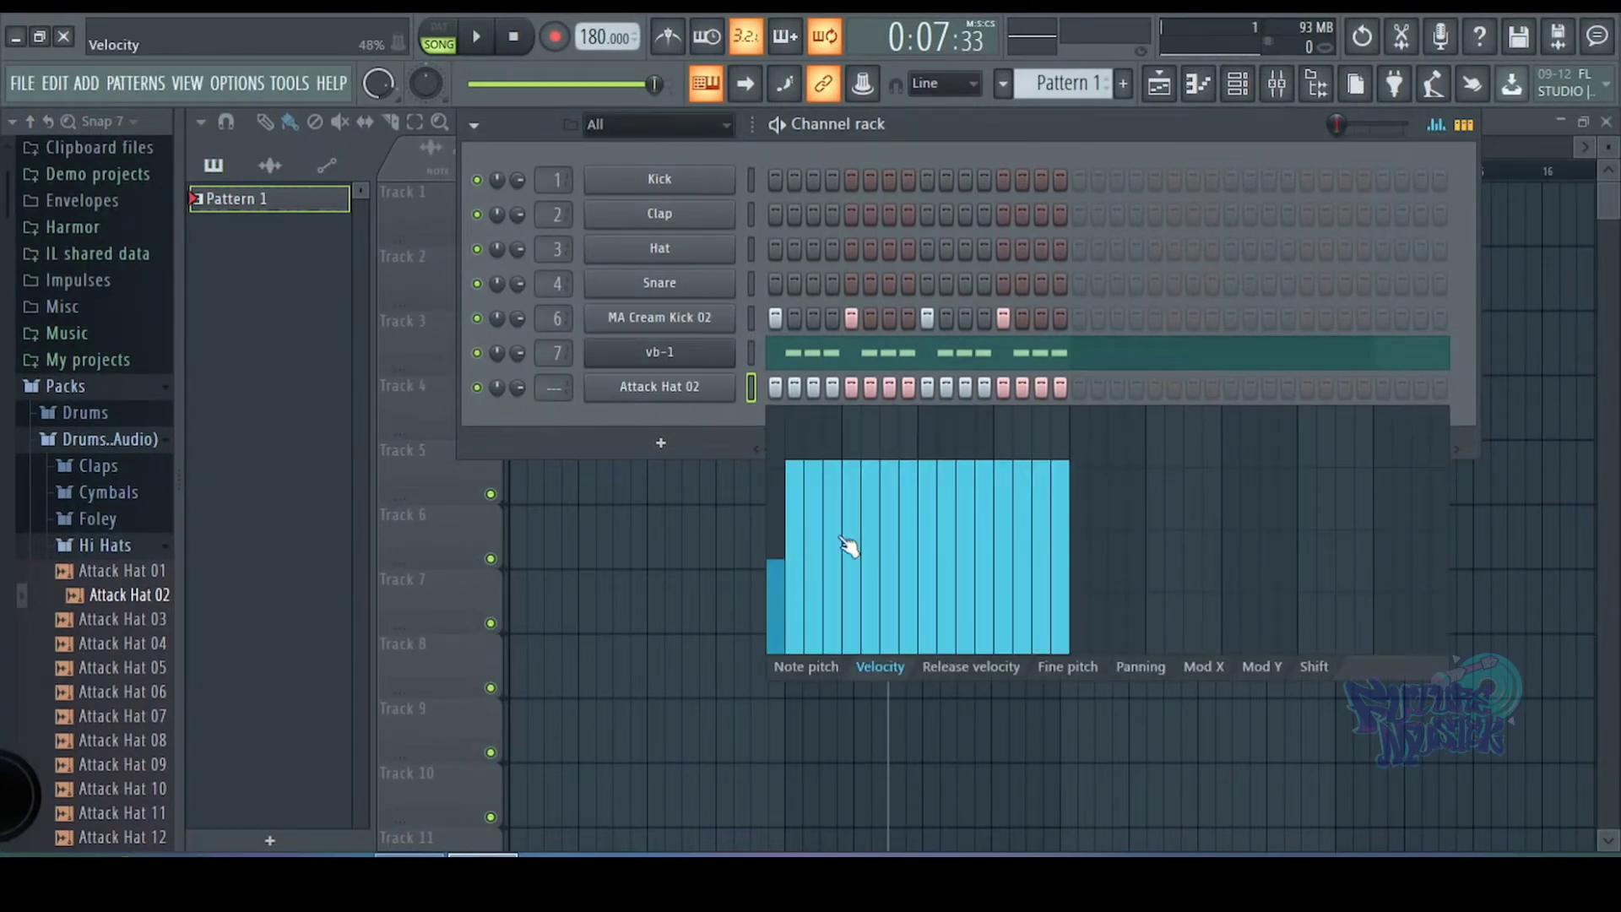
left_click(927, 538)
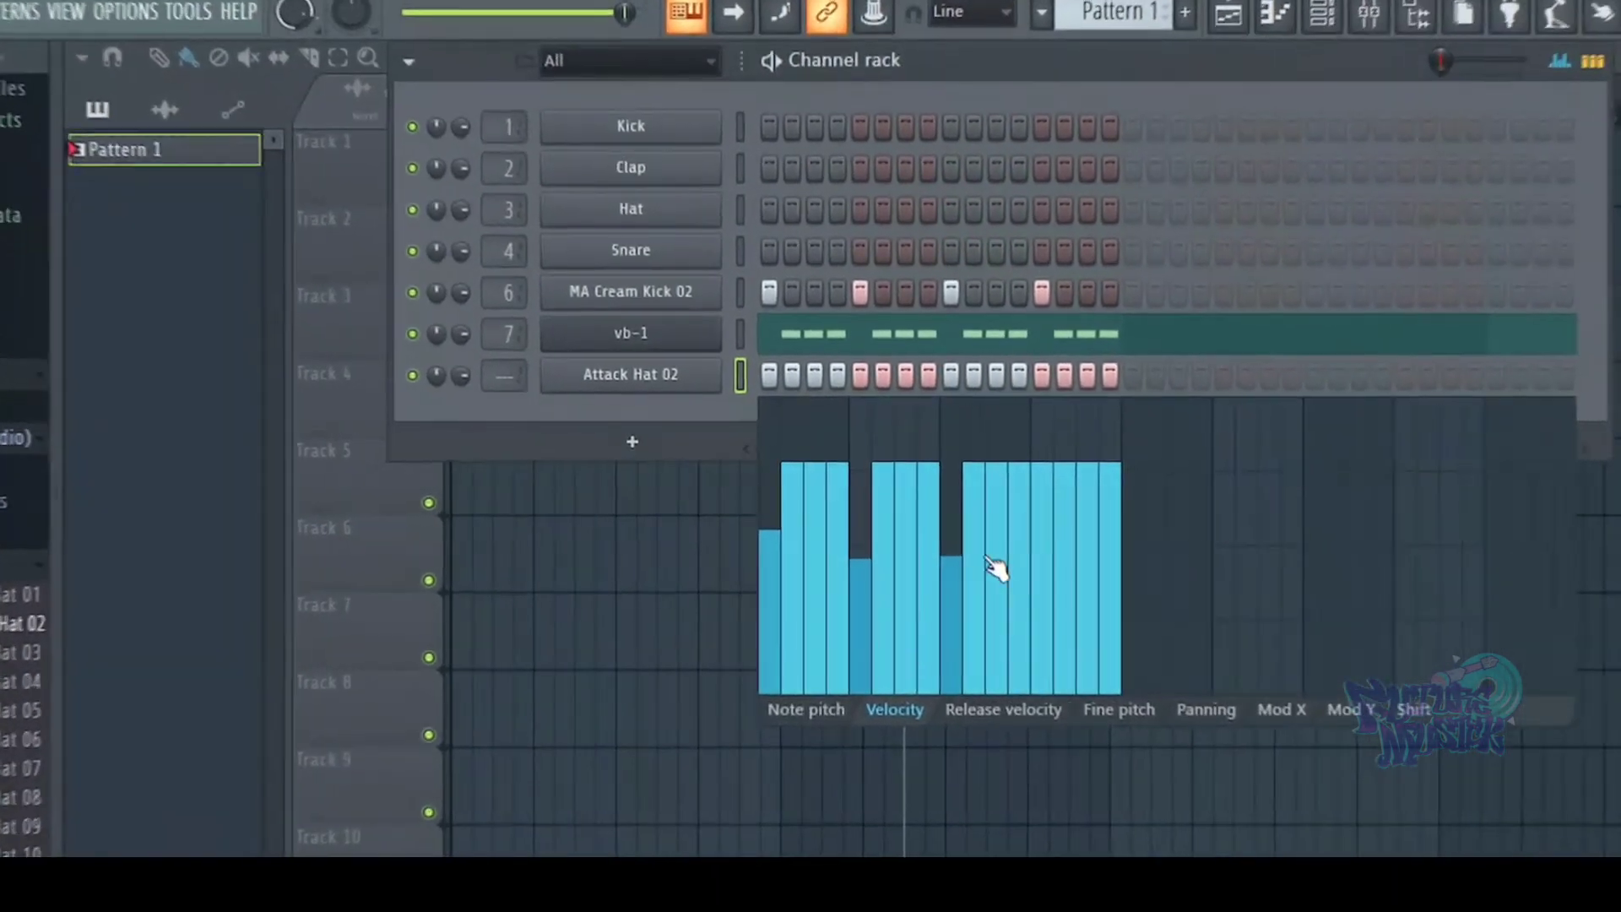
left_click(1003, 536)
key("space")
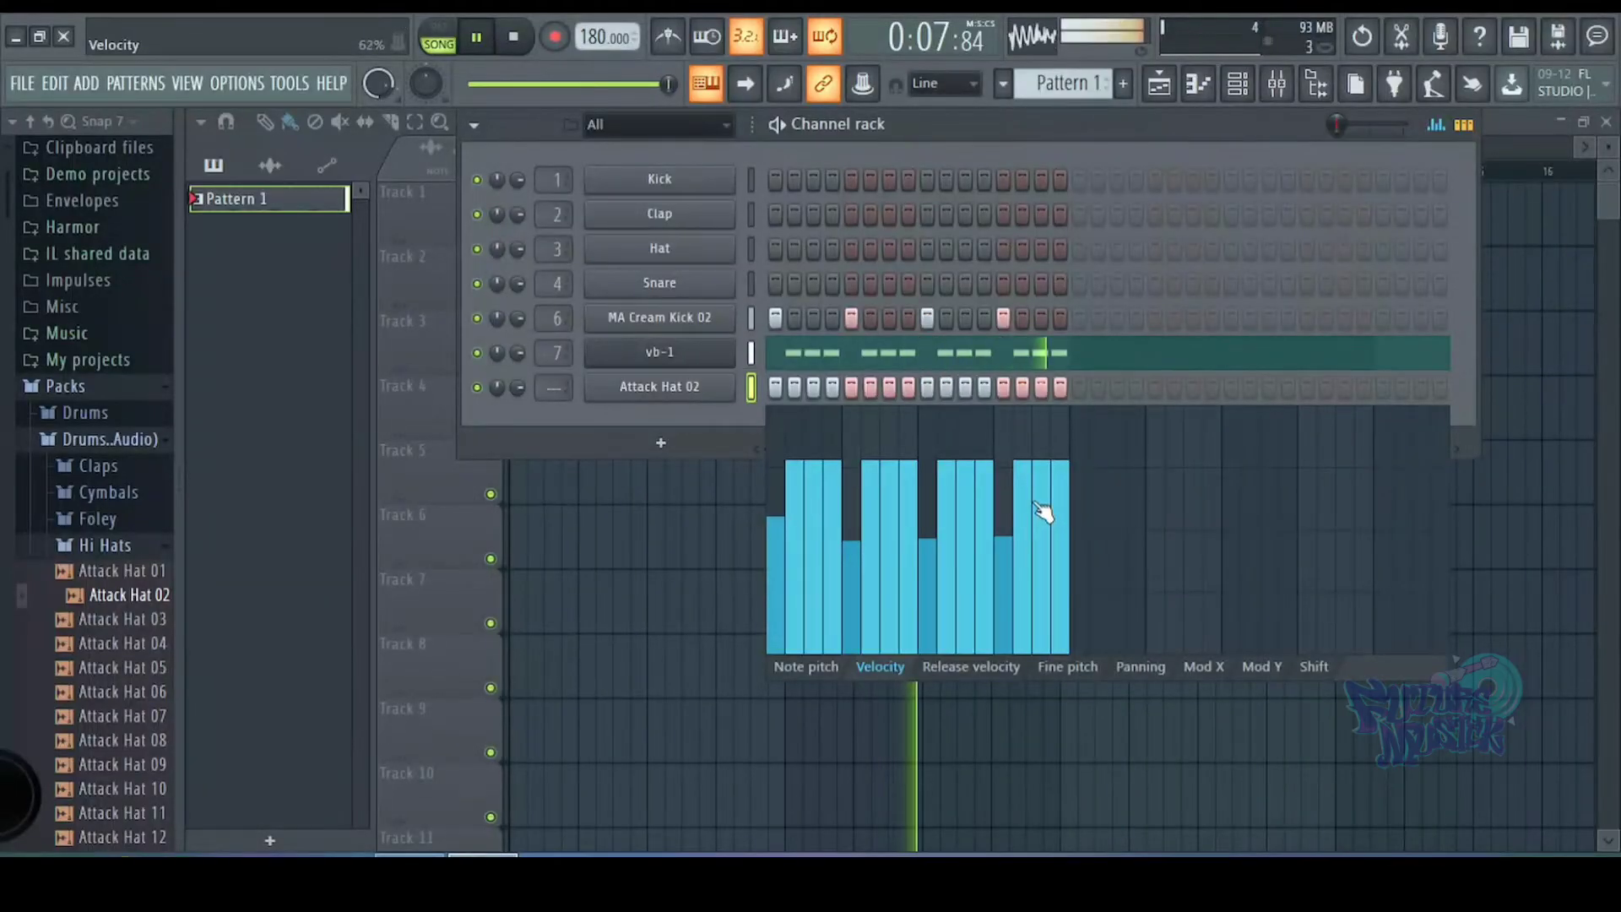
- Shorten the Attack Hat 02 sample with its Length setting while auditioning the groove, and close its channel settings
left_click(662, 387)
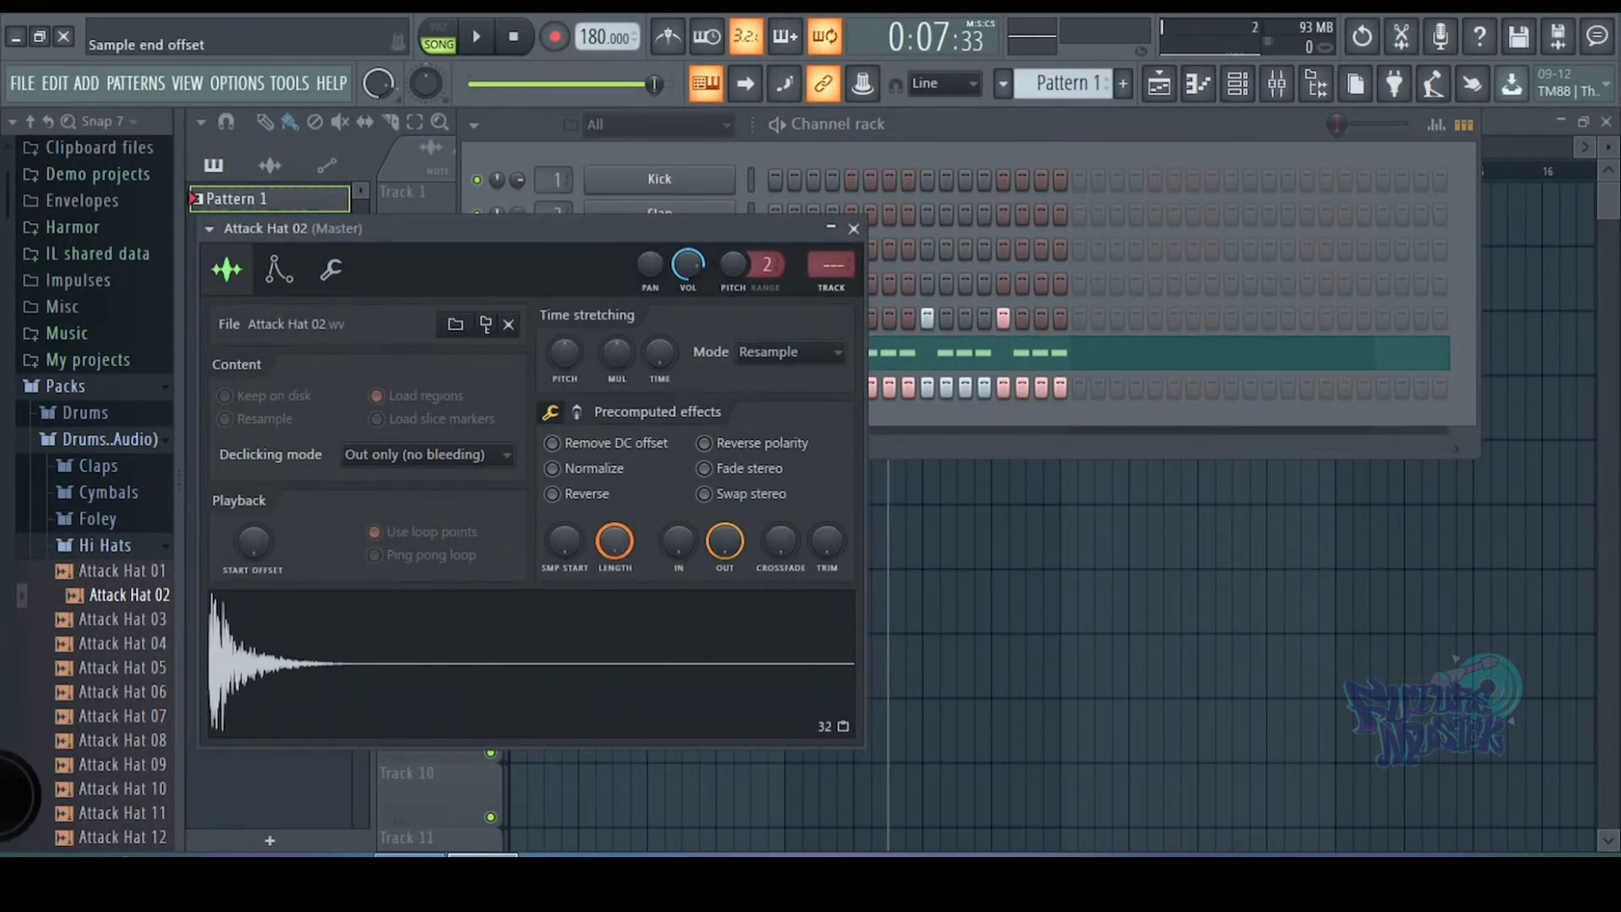
key("space")
left_click_drag(615, 541, 614, 627)
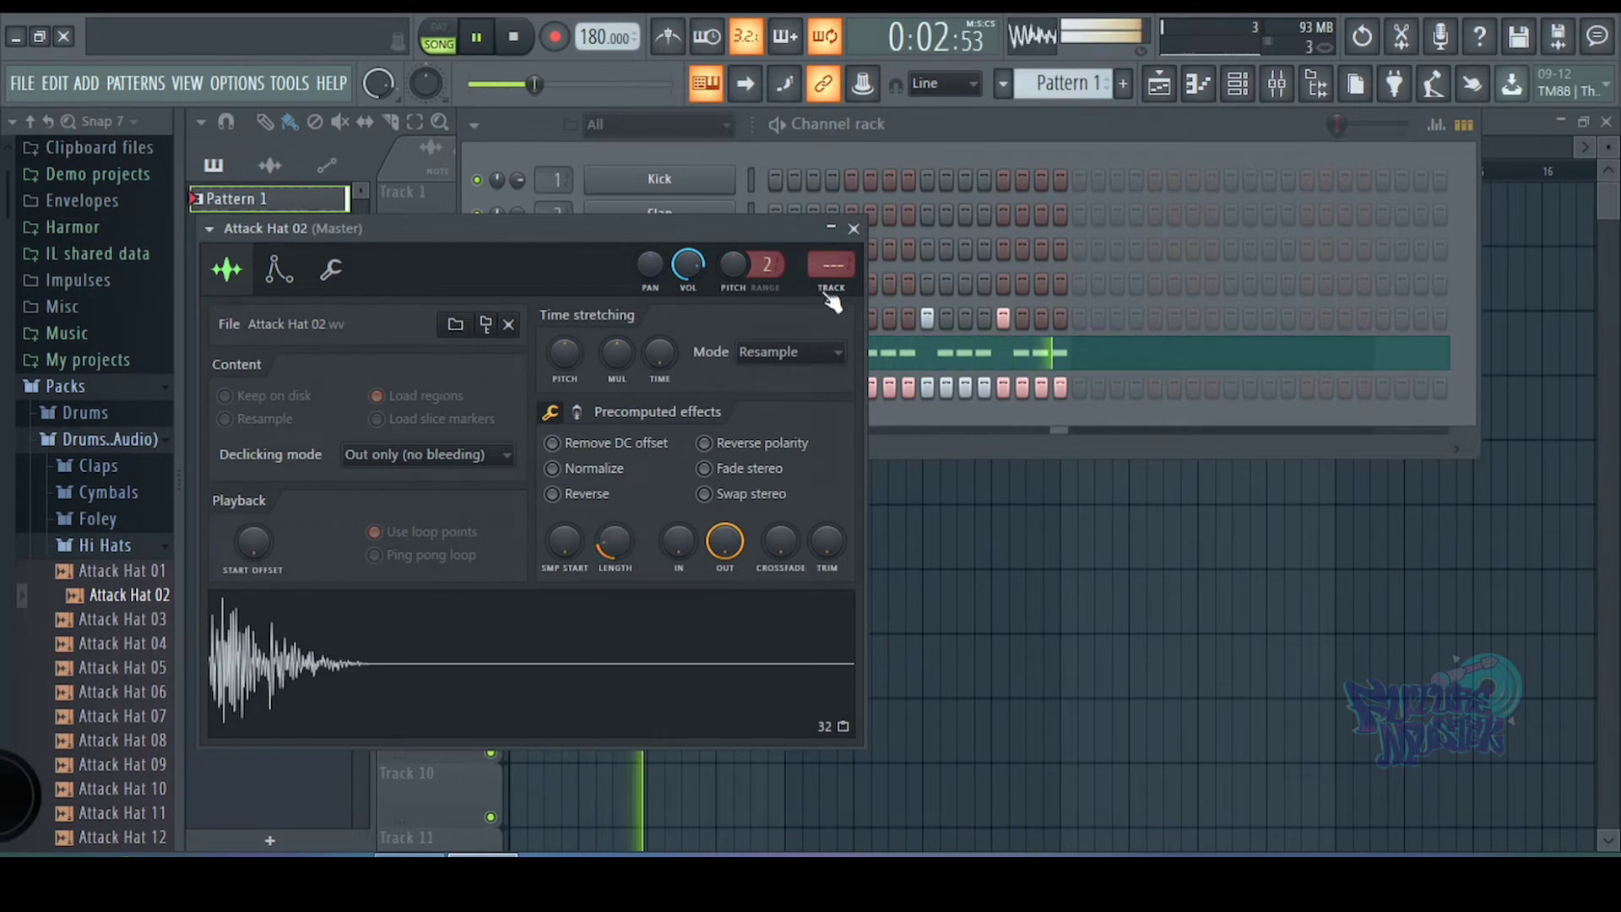
left_click(853, 229)
key("space")
- Audition closed and open hat samples in the Hi Hats folder for a second hi-hat sound
left_click(119, 672)
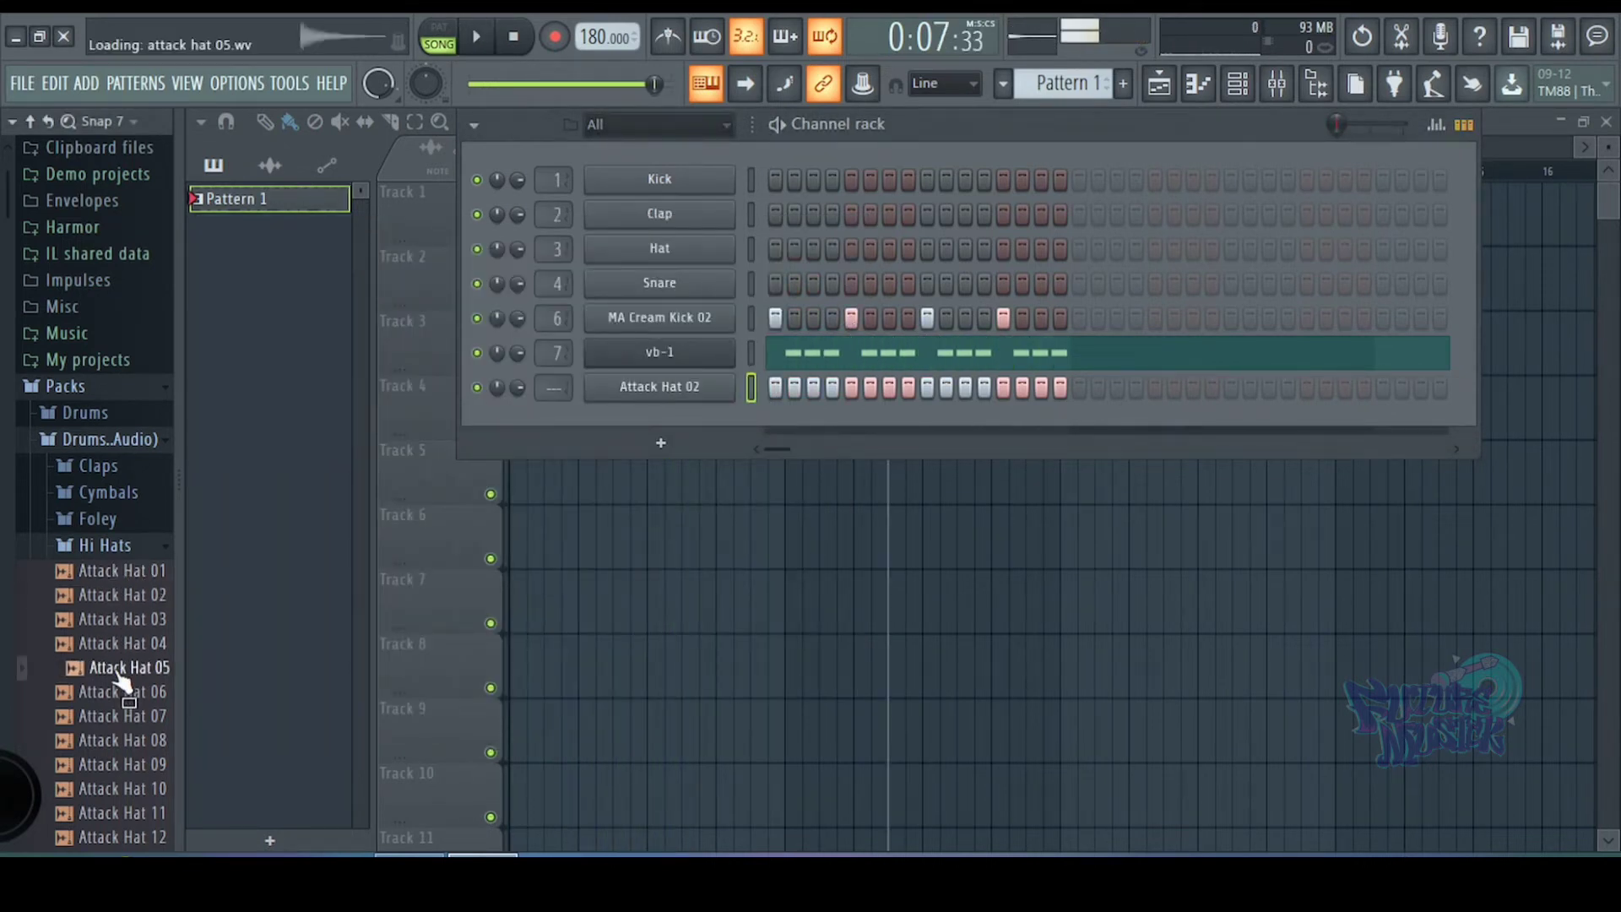
scroll(114, 347, "down", 10)
left_click(114, 347)
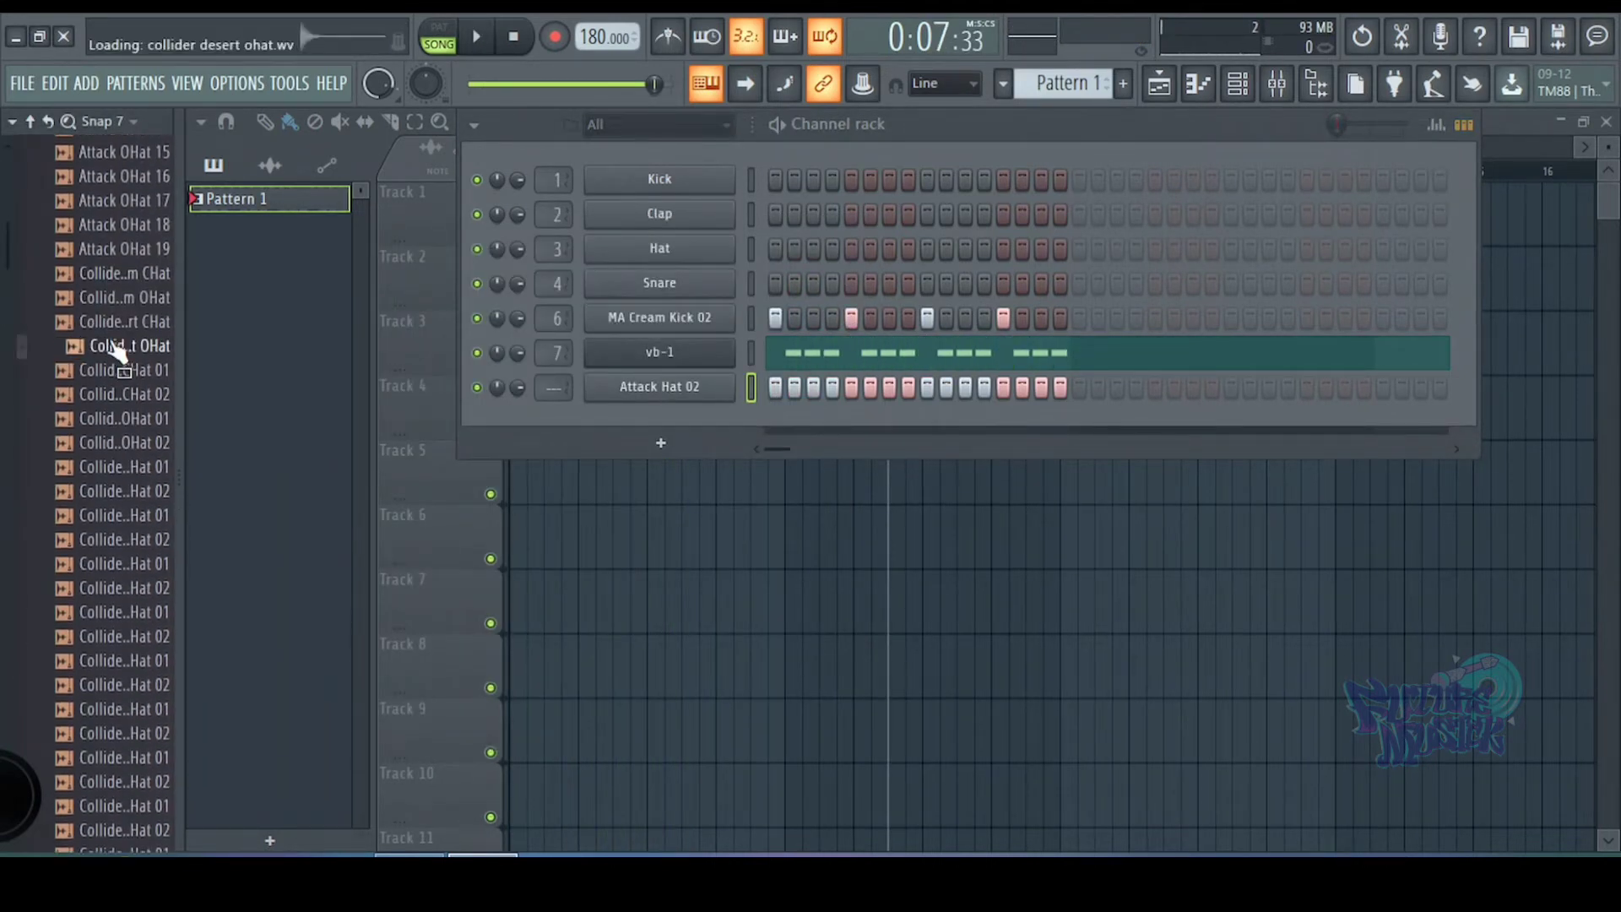
left_click_drag(10, 256, 10, 237)
left_click(106, 340)
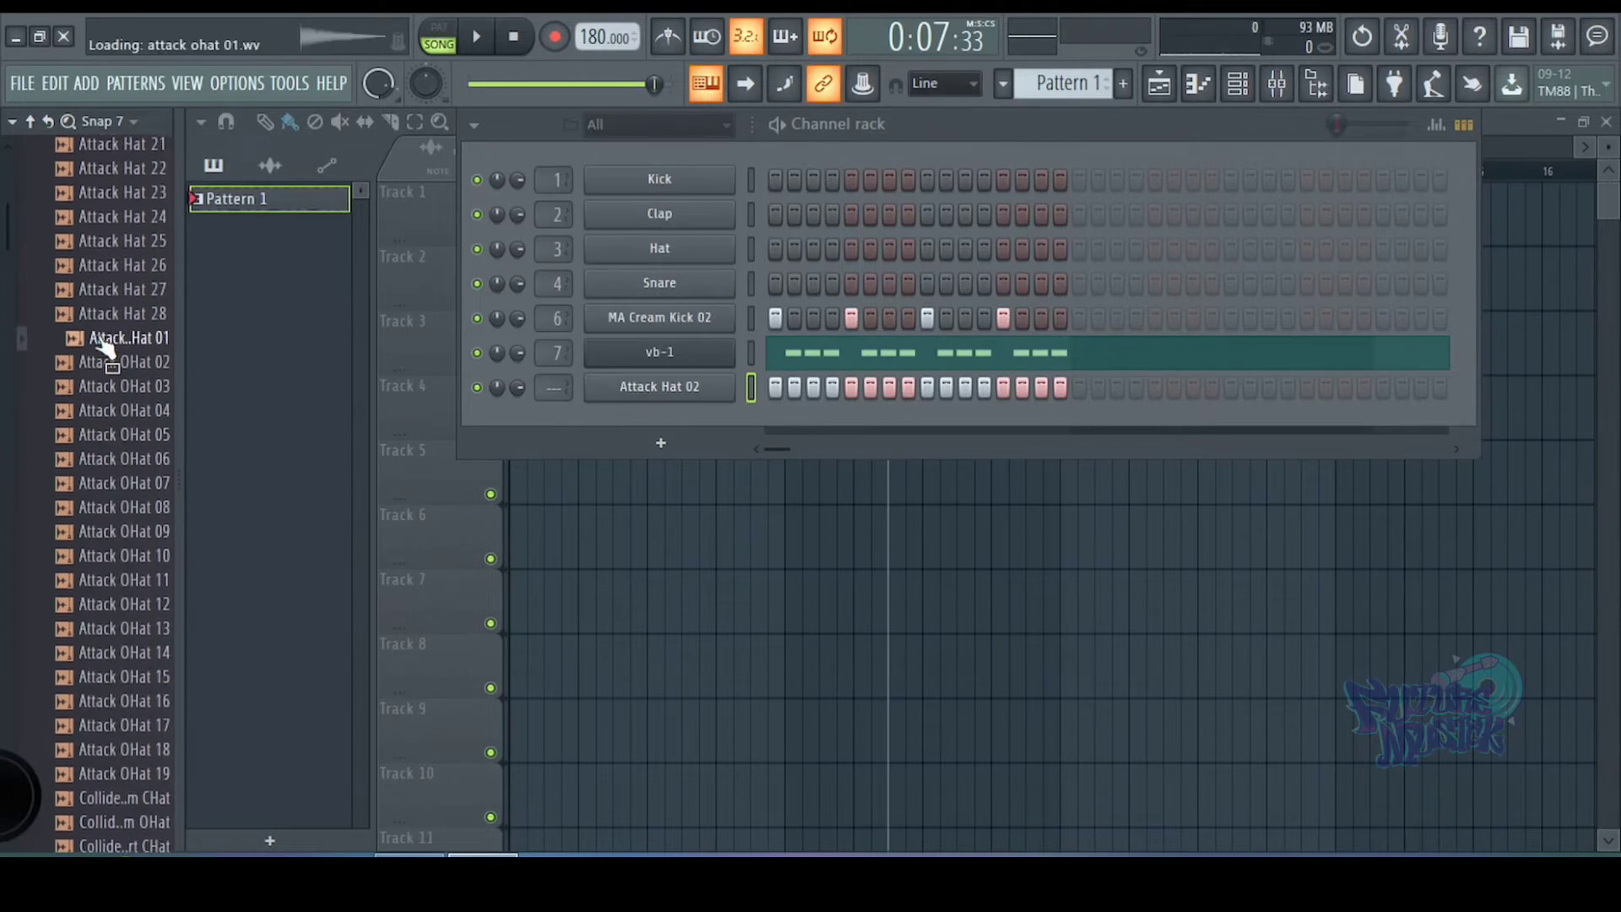
left_click(120, 299)
left_click(131, 244)
scroll(109, 295, "up", 4)
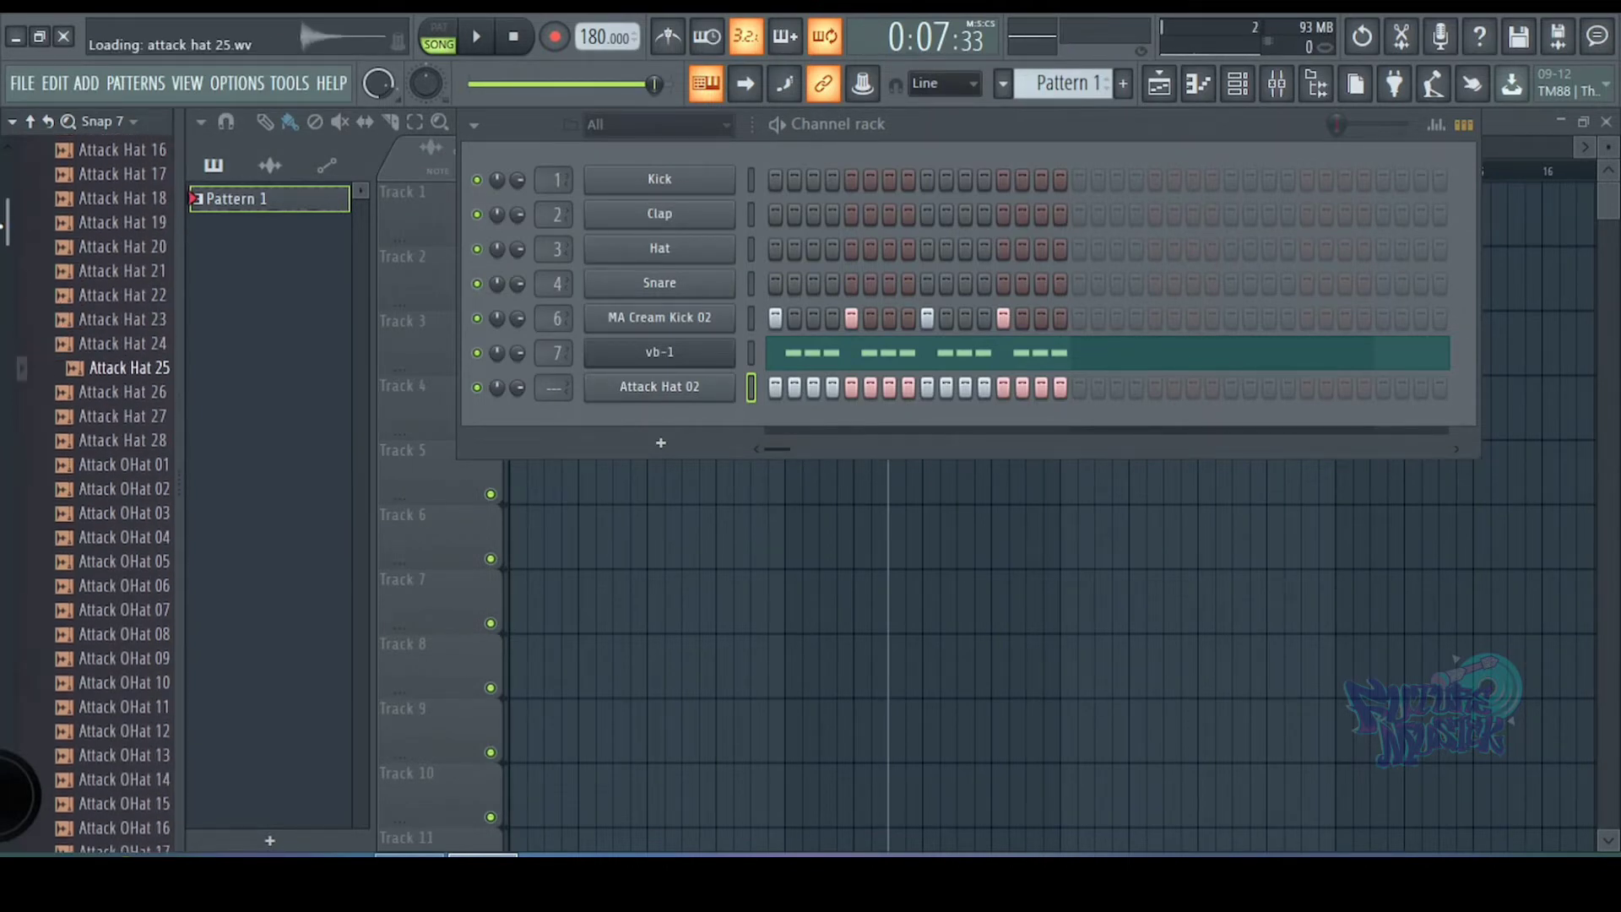
left_click(98, 295)
left_click(131, 198)
left_click(142, 171)
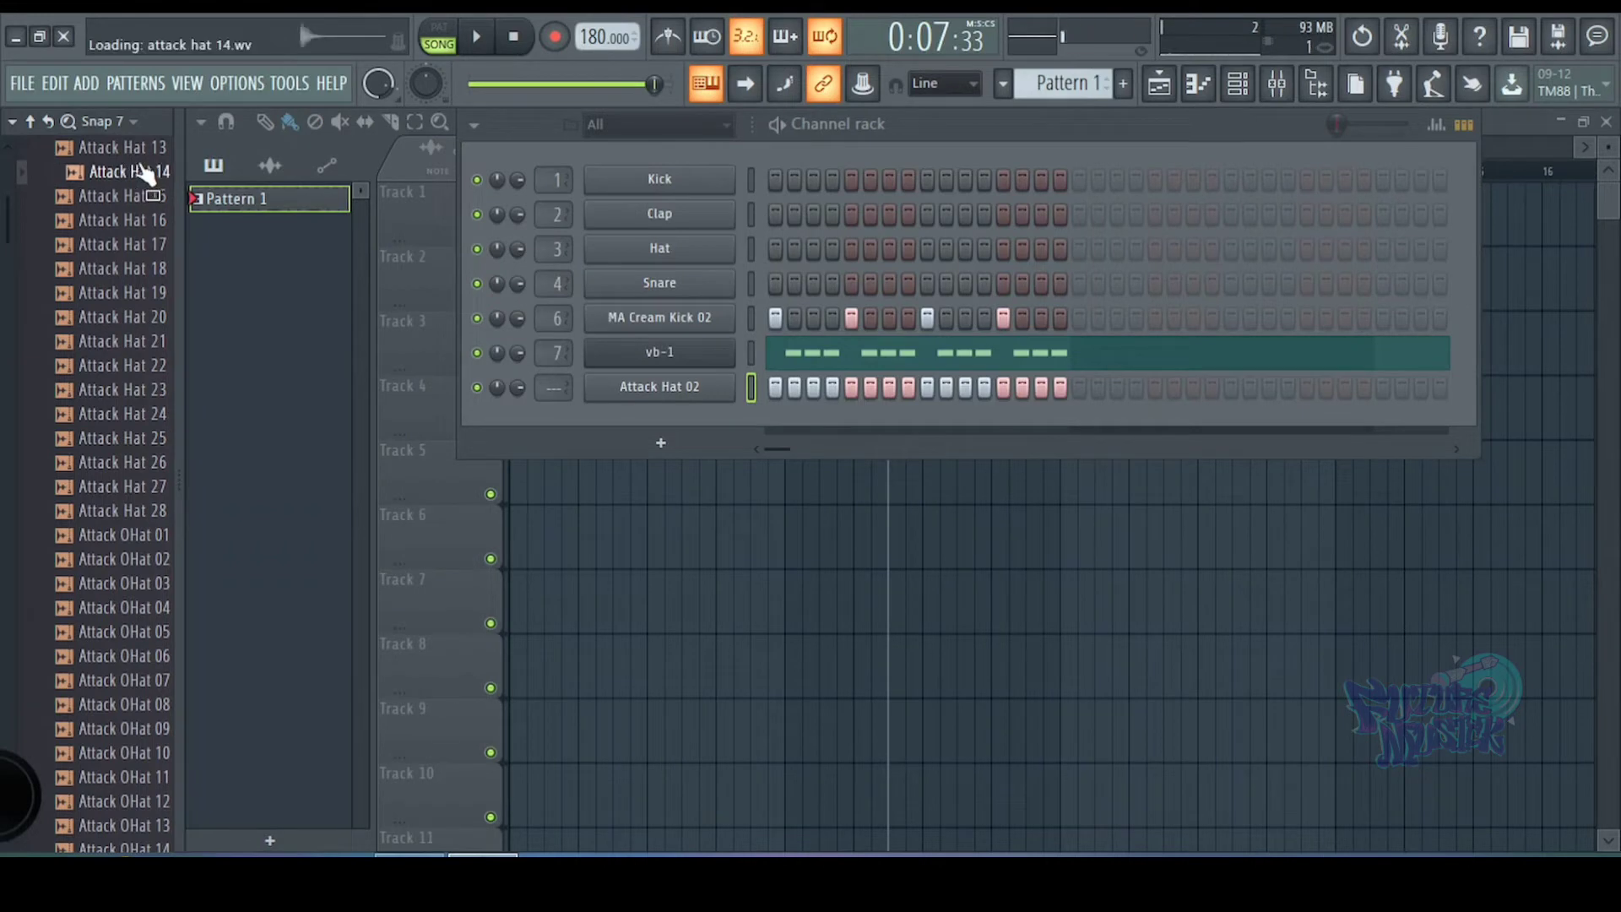
left_click(133, 201)
left_click(131, 247)
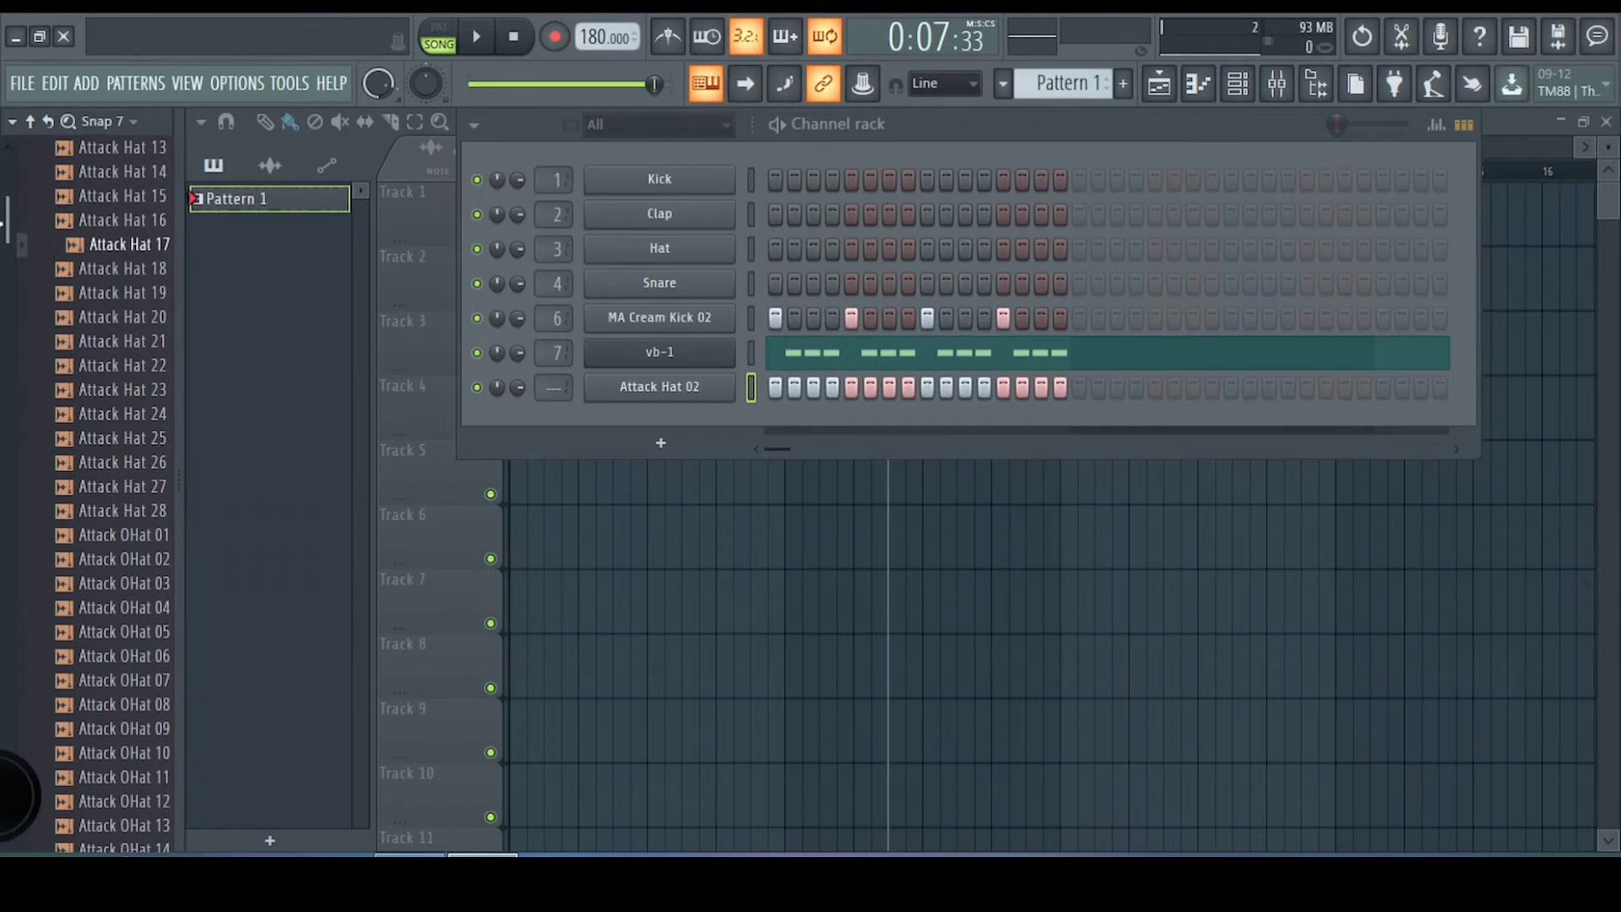
scroll(105, 287, "up", 6)
- Add Attack Hat 07 to the Channel rack with hits on steps 3, 7, 11 and 15, and play the groove
left_click(101, 268)
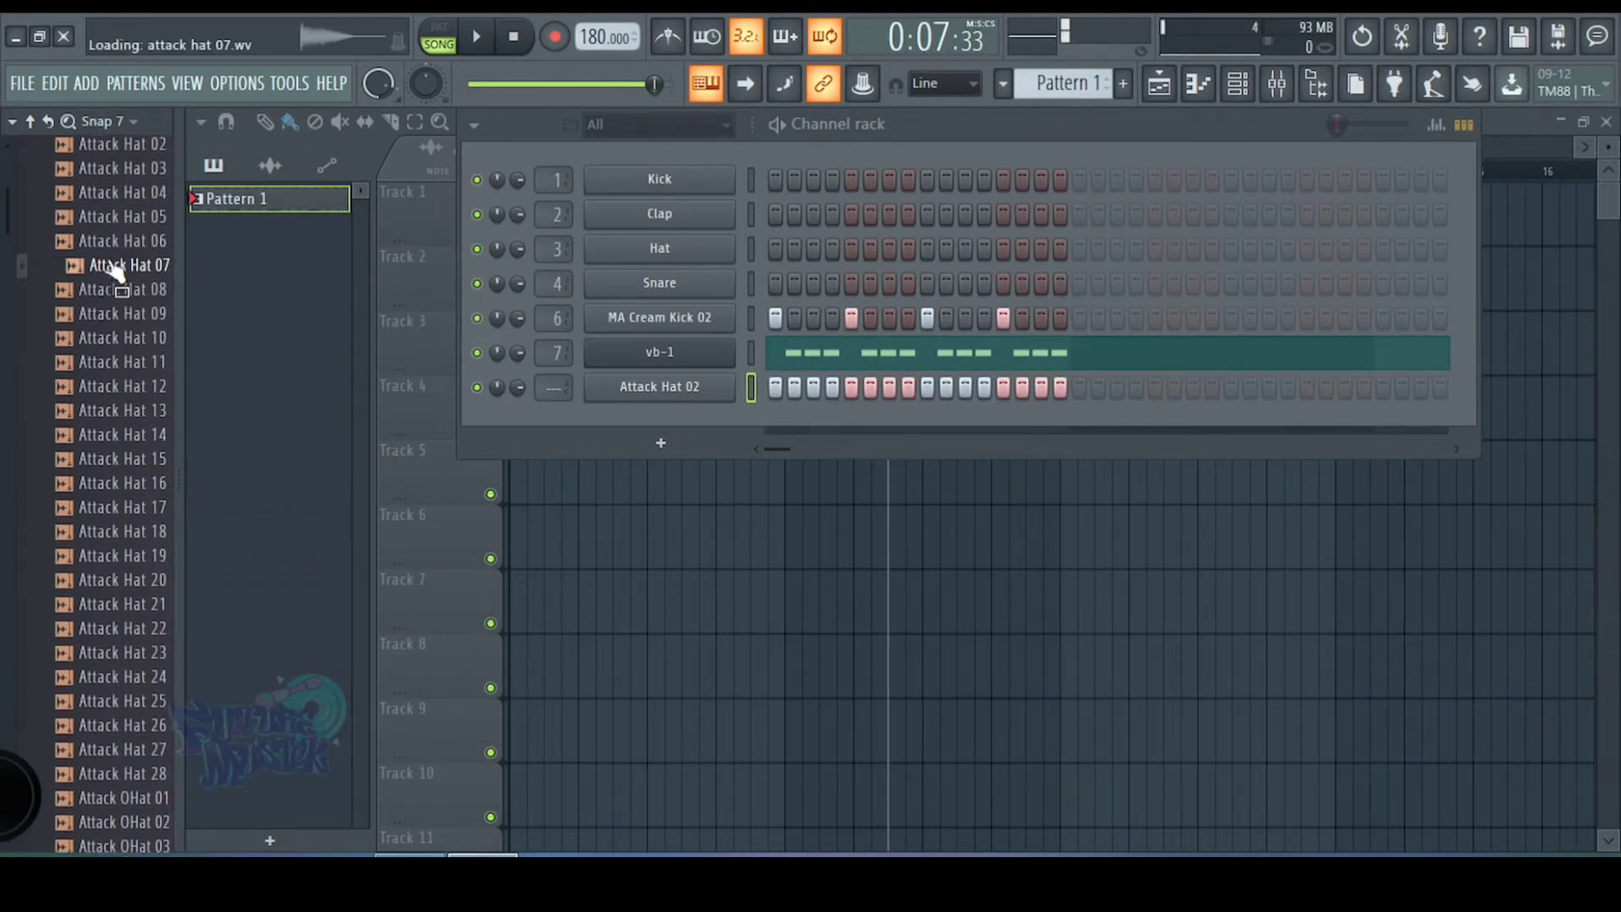
left_click_drag(584, 383, 586, 389)
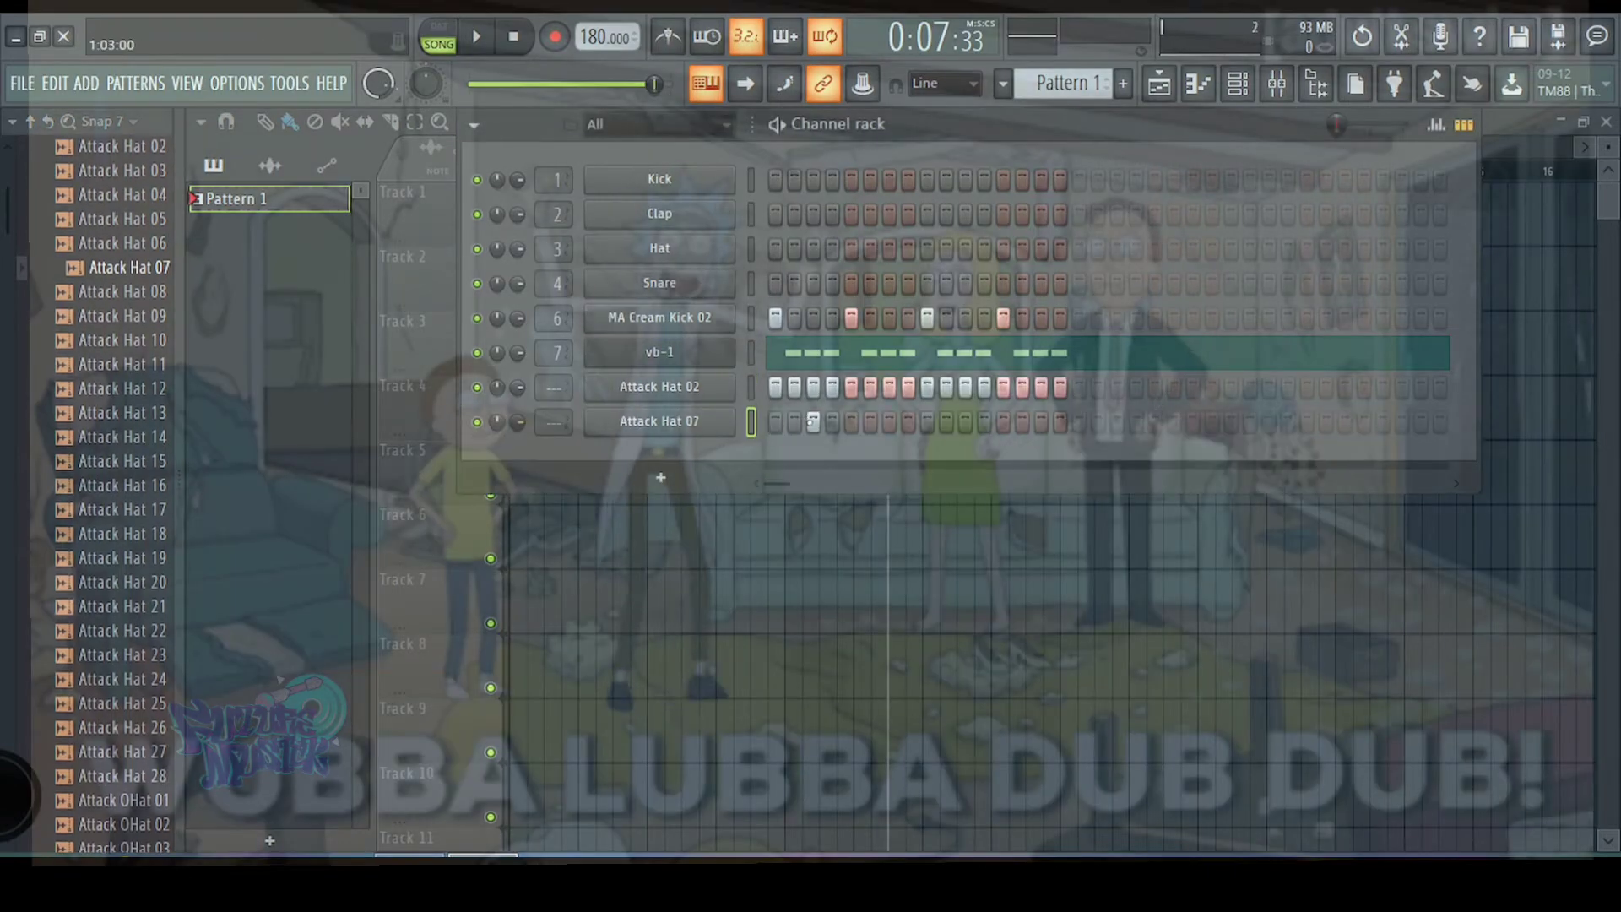
left_click(965, 421)
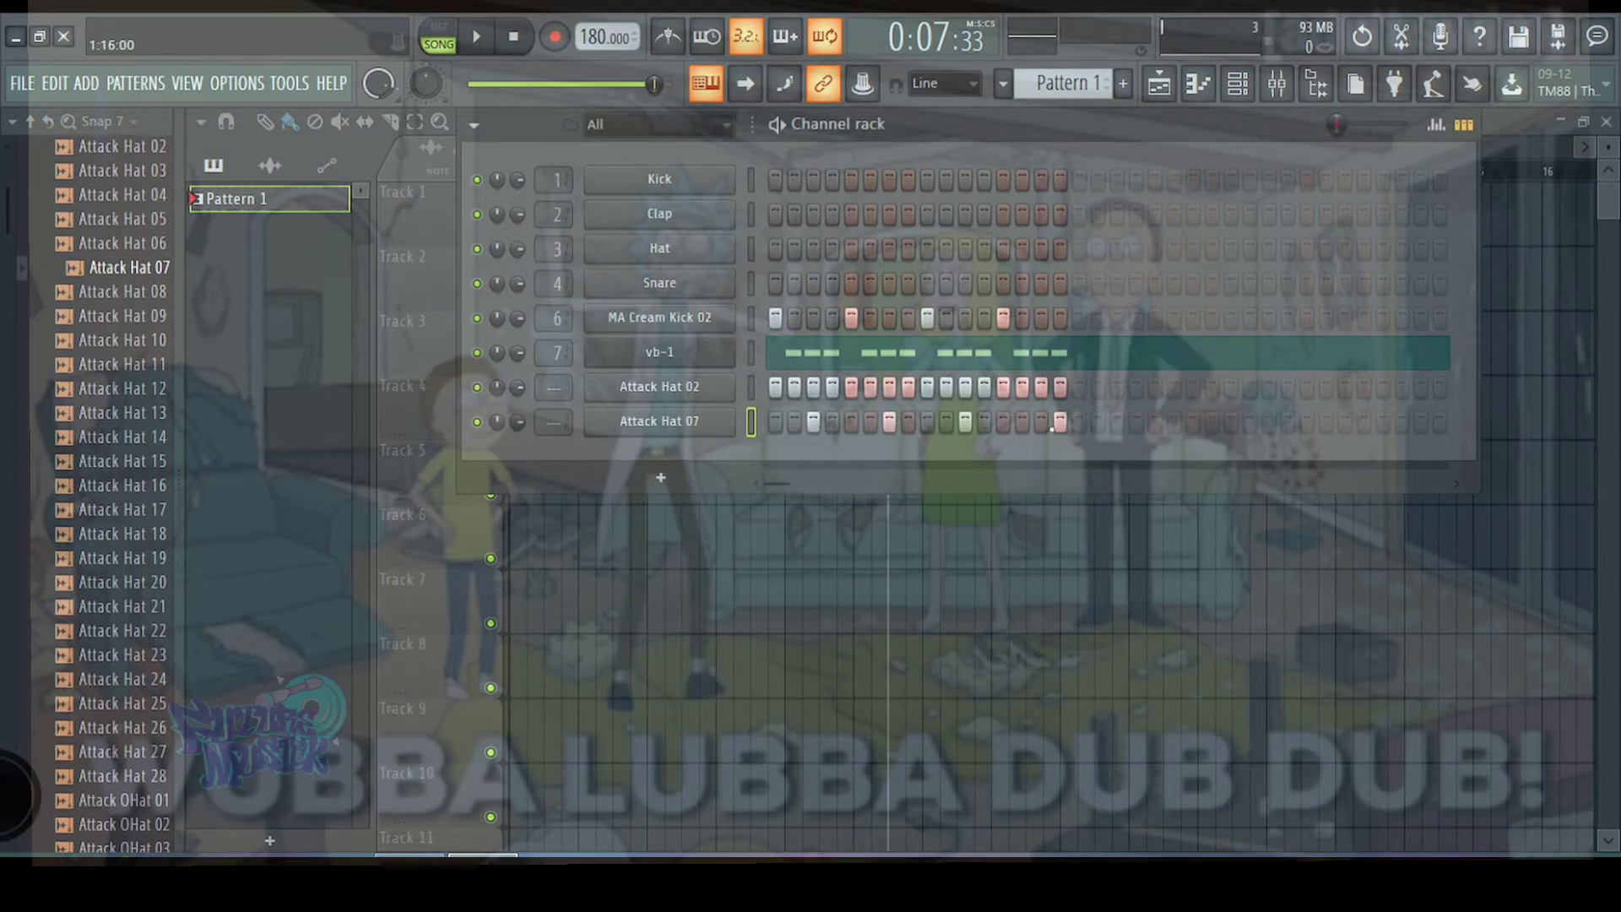
left_click(1042, 421)
key("space")
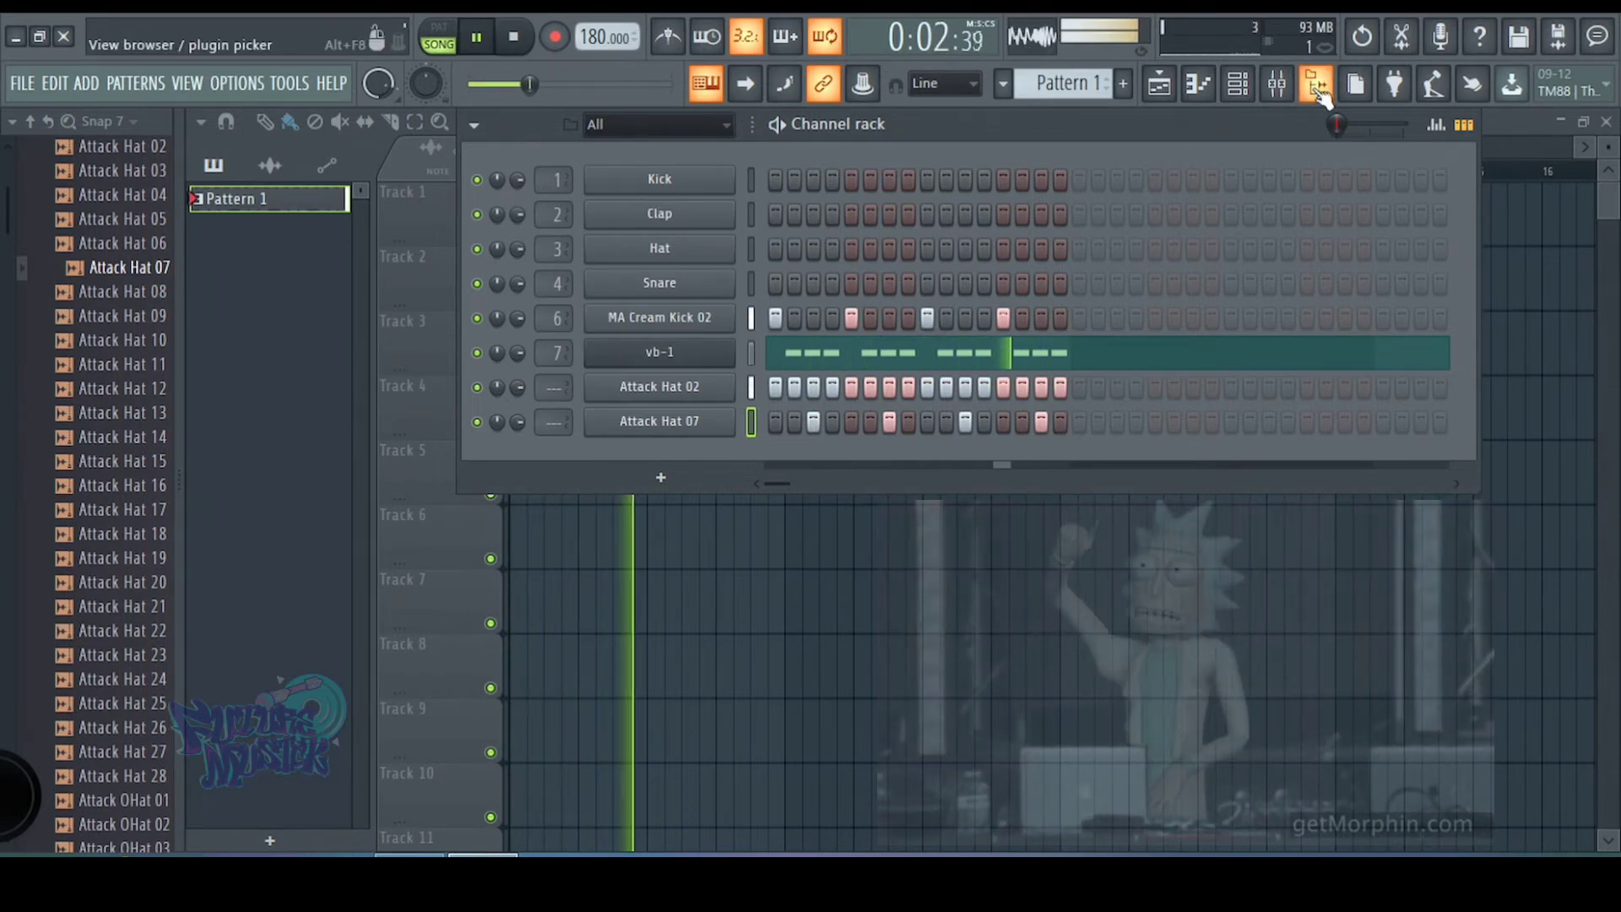
- Raise the Kick track's mixer fader to about 1.8 dB, return to the playlist, and stop playback
left_click(1277, 84)
left_click(378, 484)
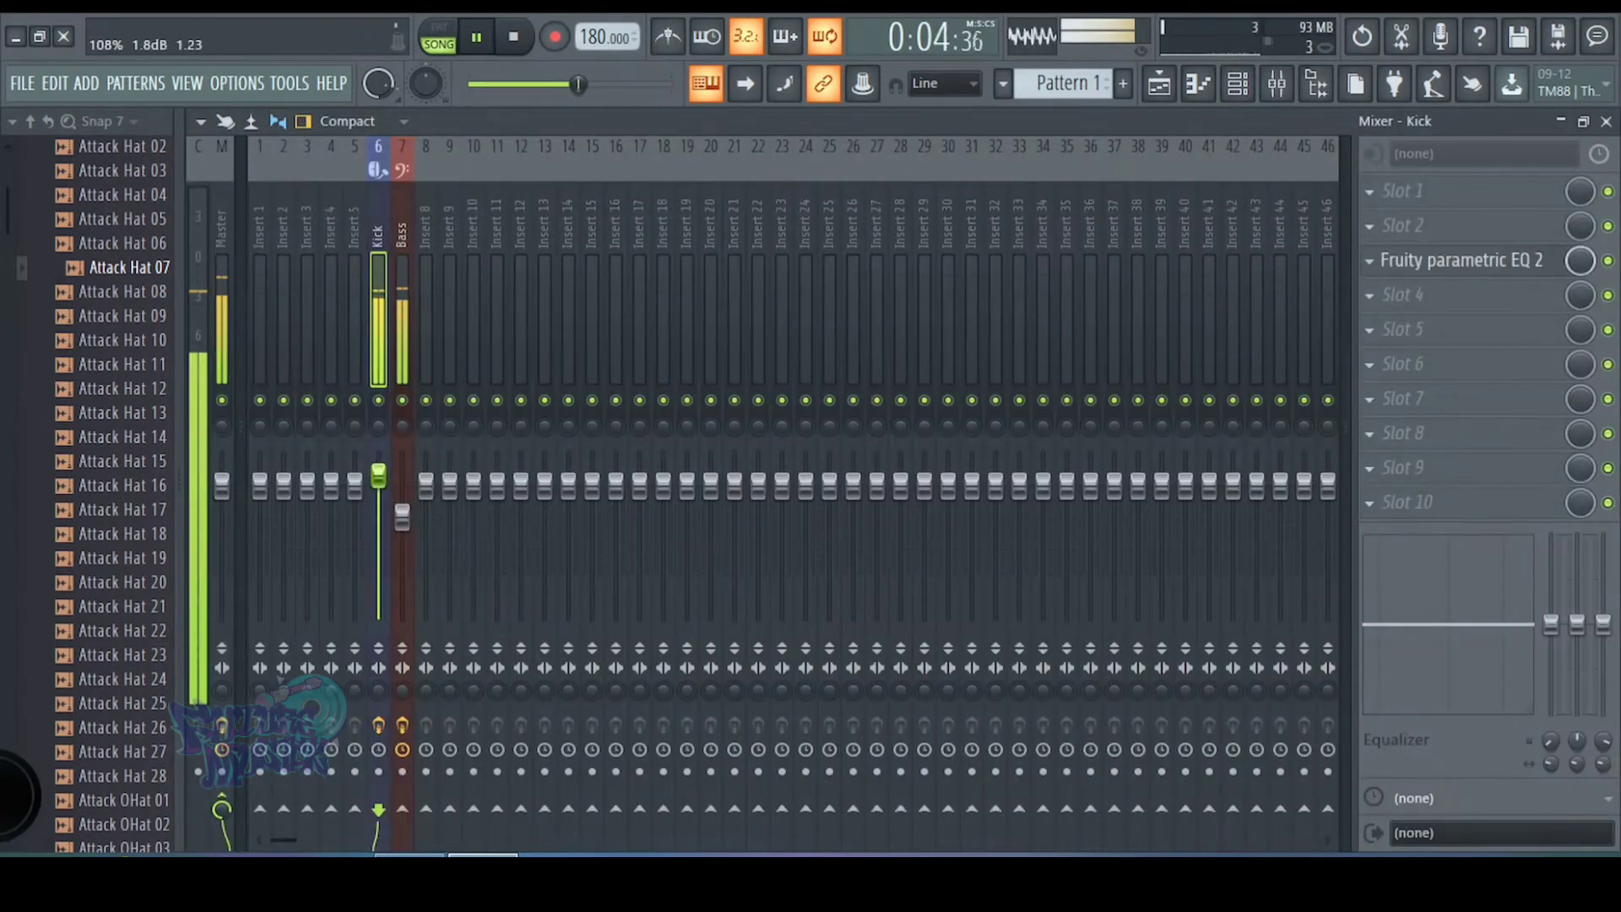
left_click(1159, 84)
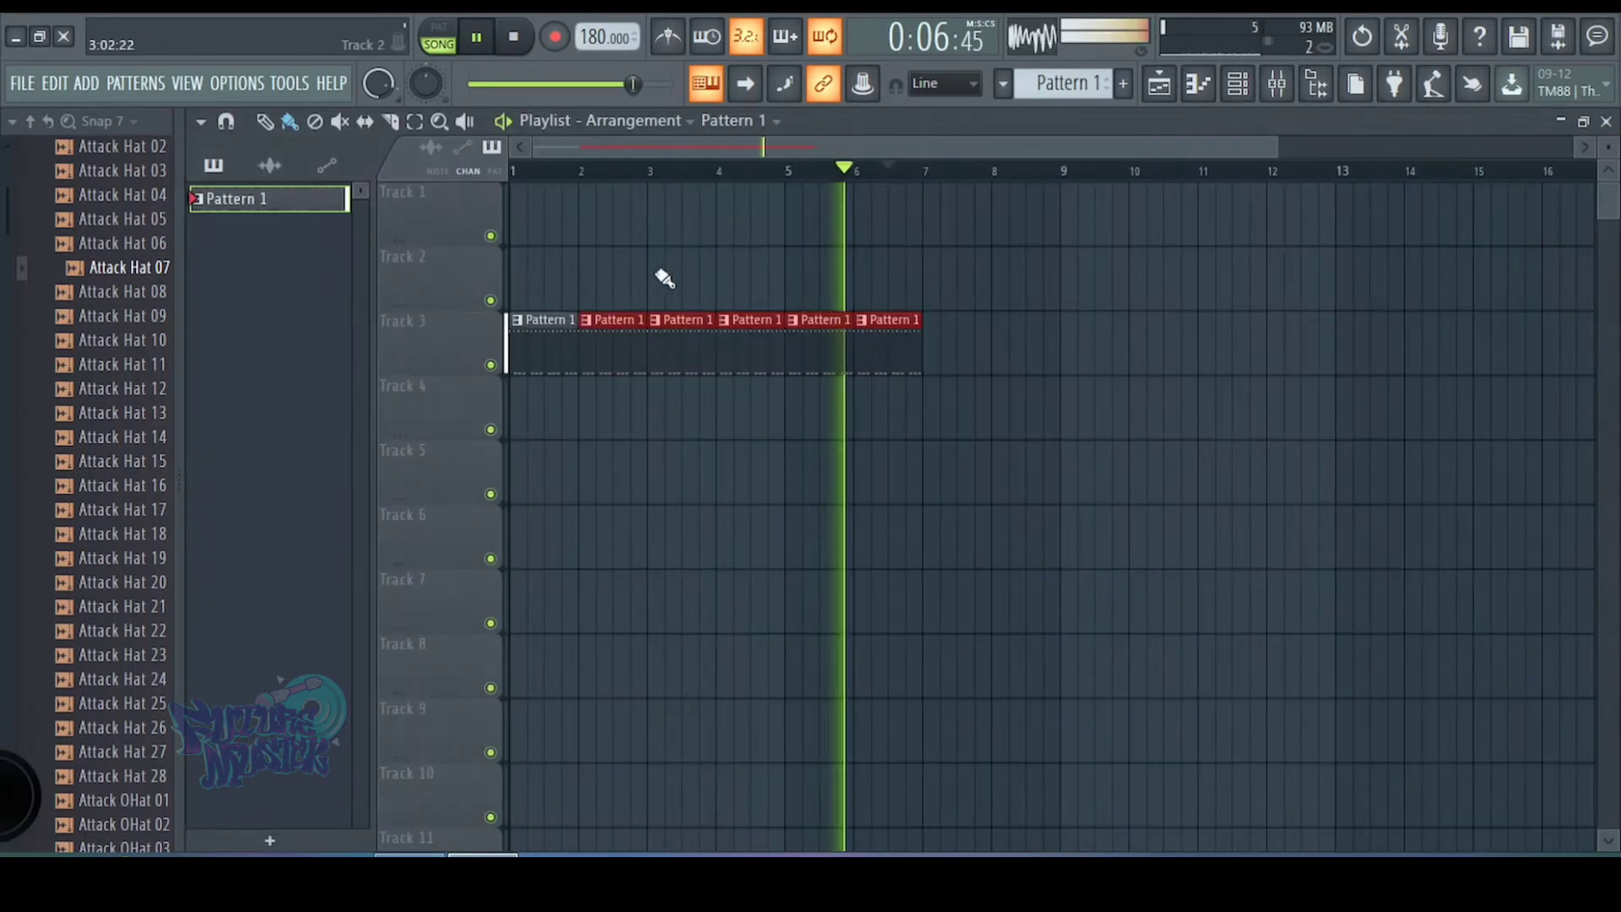
key("space")
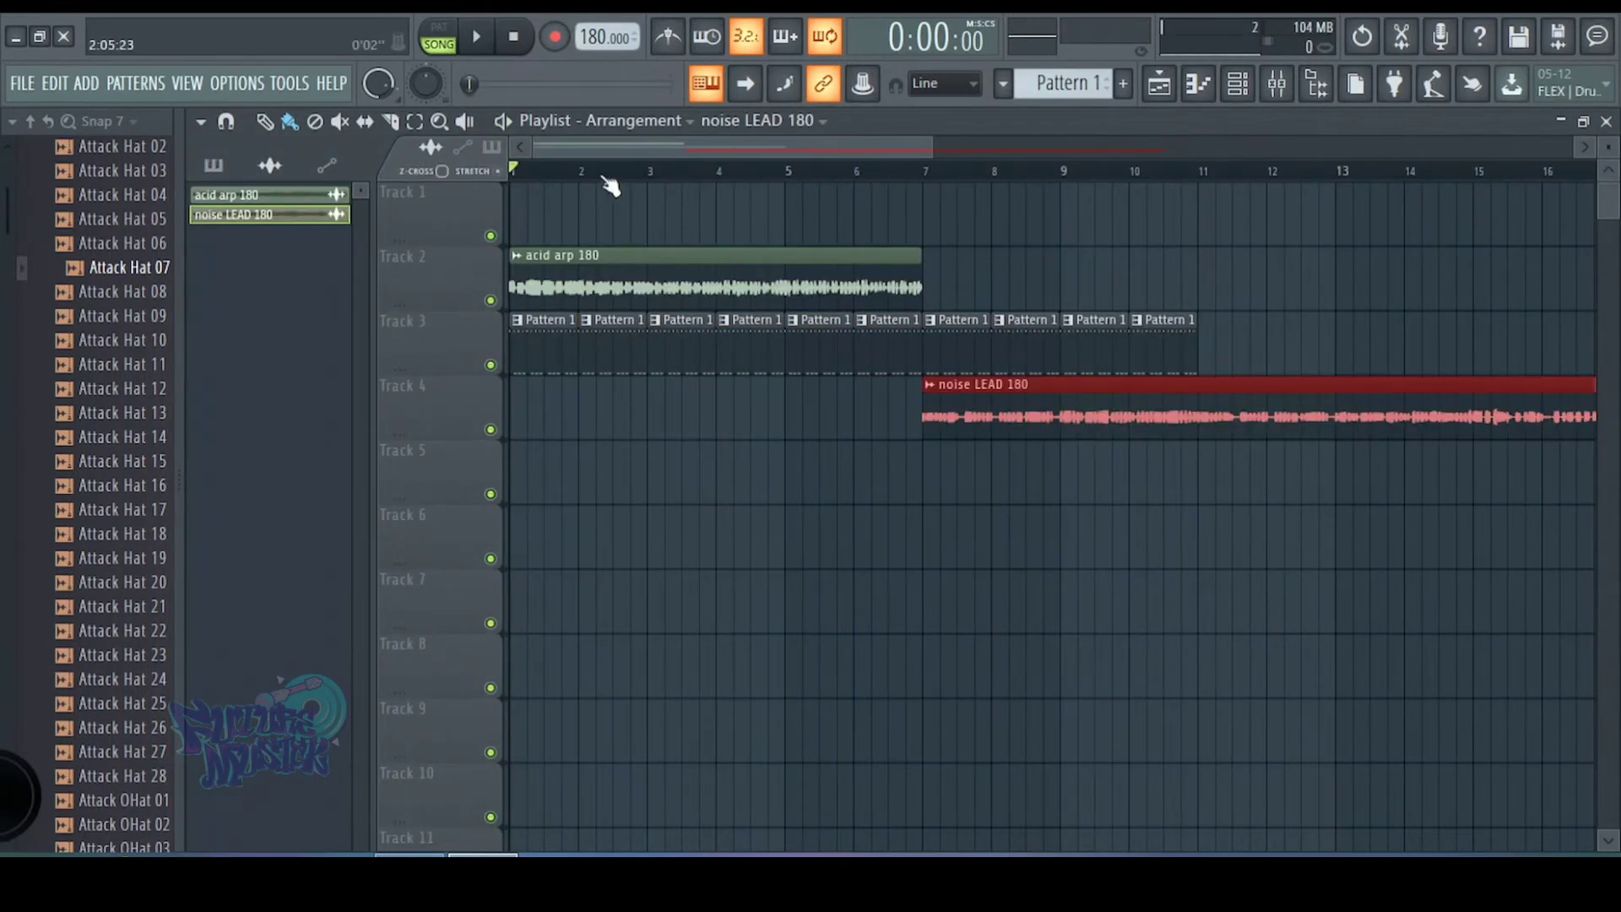
- Audition the arrangement and delete the acid arp 180 clip from Track 2
key("space")
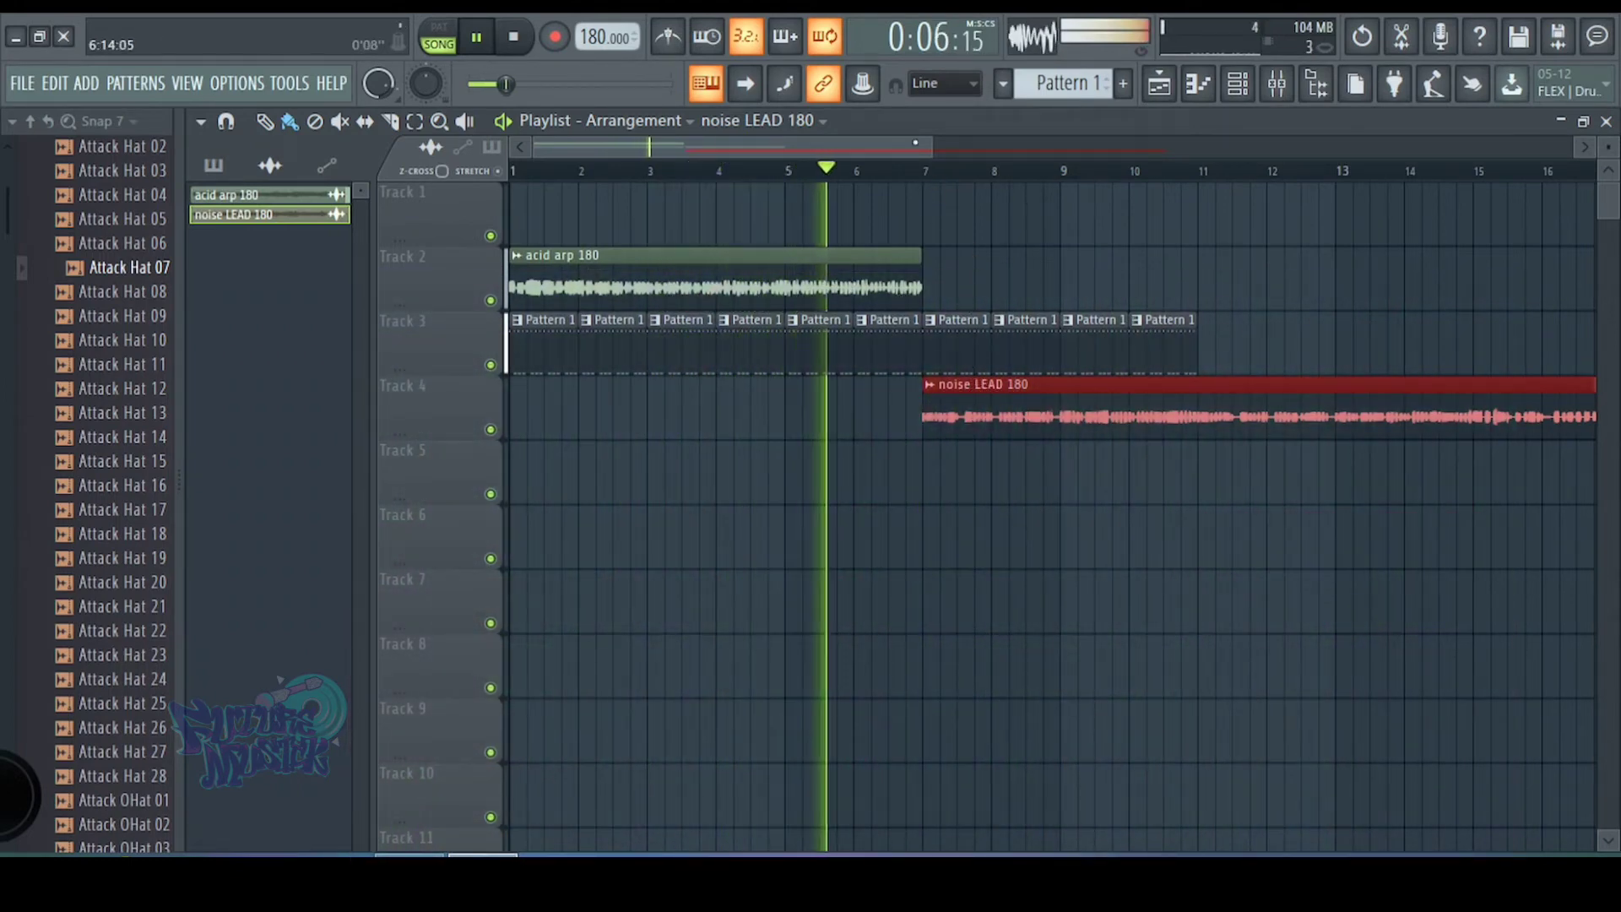
right_click(785, 271)
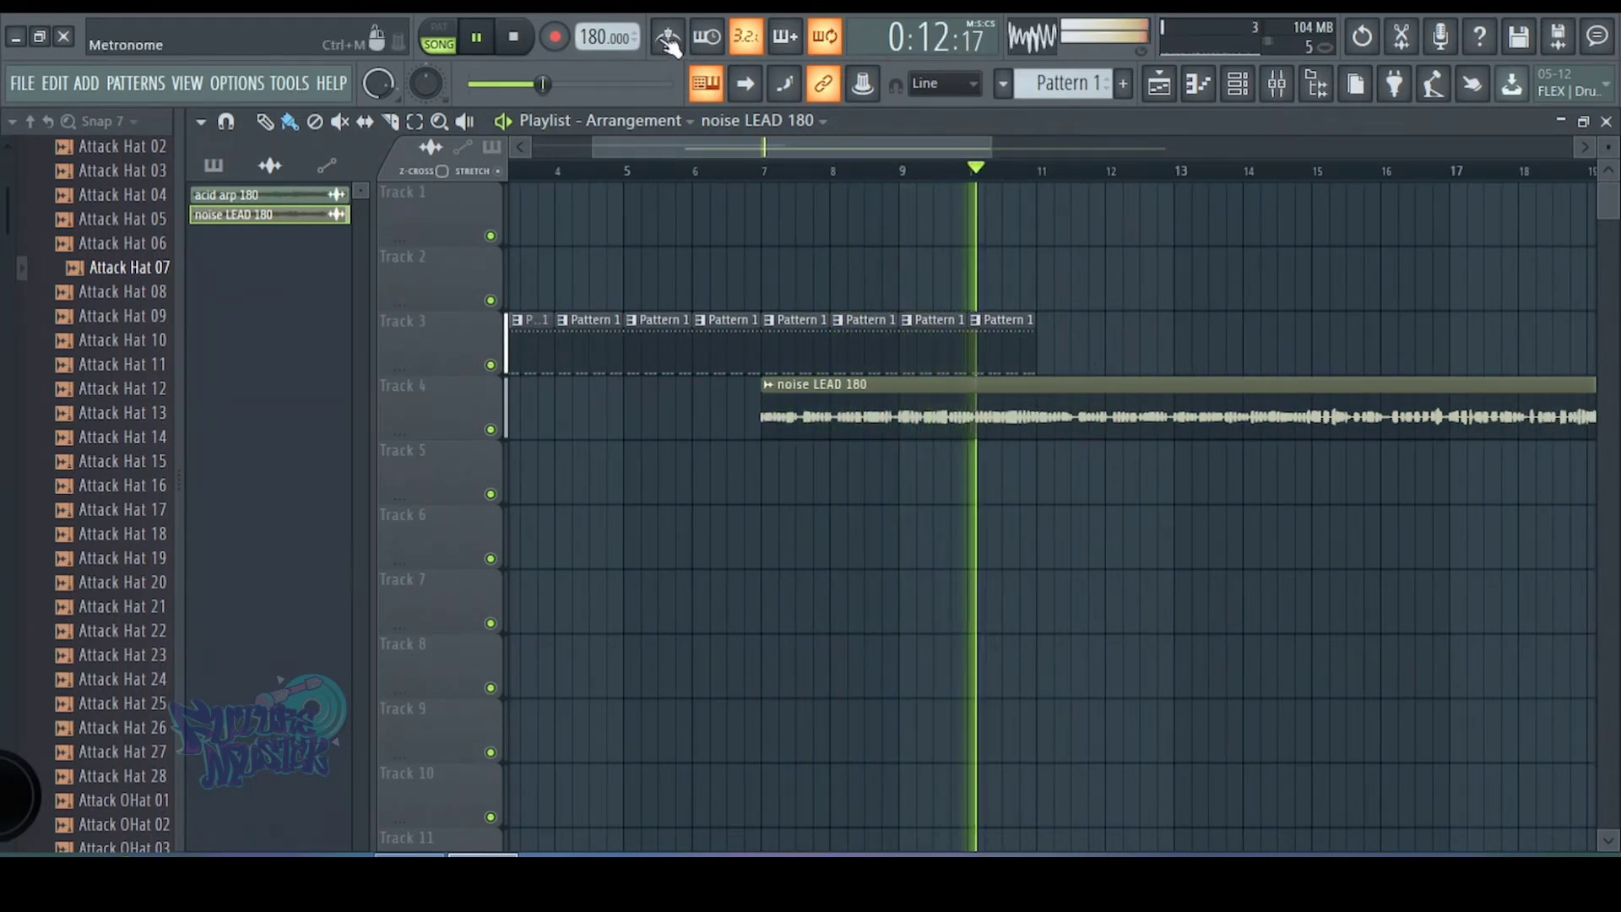
key("space")
- Set the tempo to 212 BPM, delete the noise LEAD 180 clip from Track 4, and audition the faster groove
mouse_move(597, 40)
left_mouse_down()
mouse_move(598, 14)
mouse_move(596, 35)
left_mouse_up()
right_click(1224, 390)
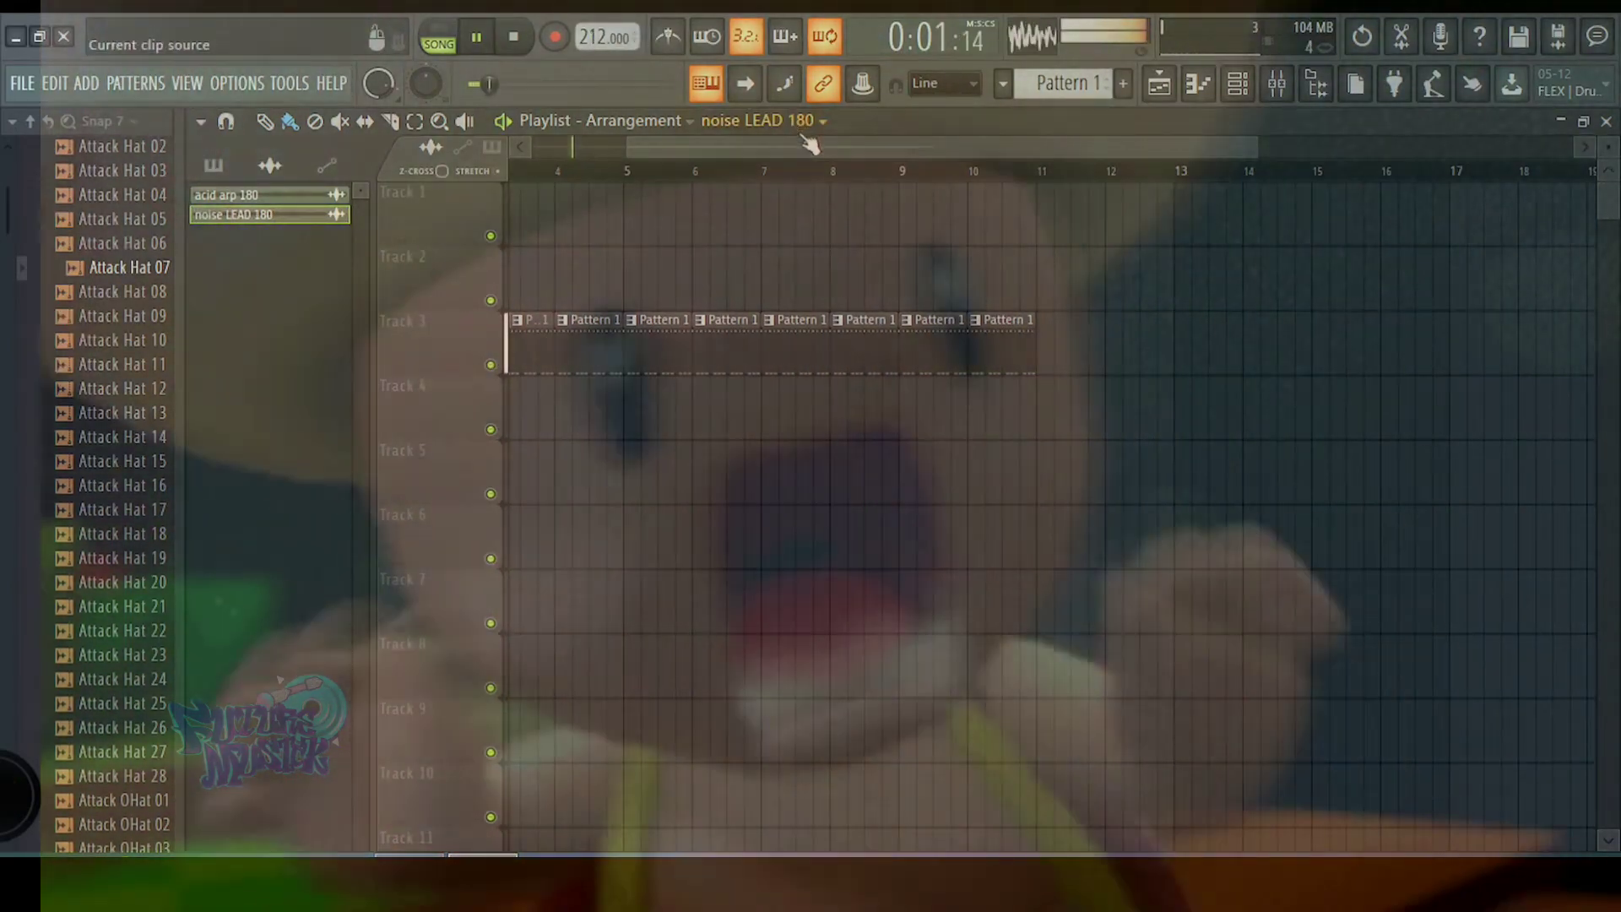
left_click(667, 121)
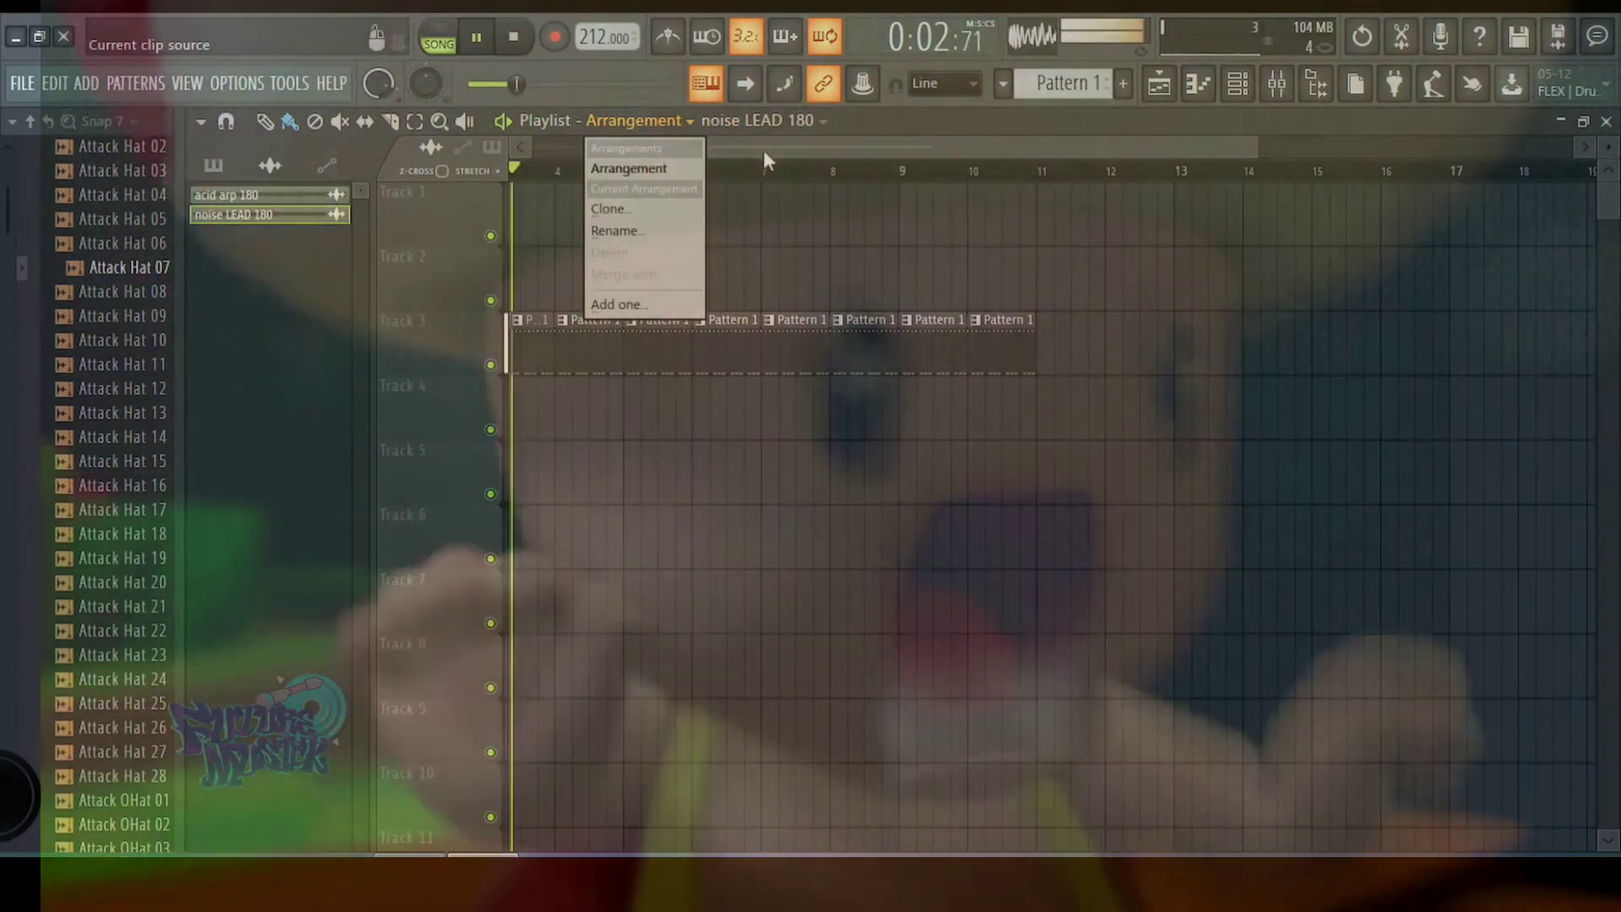
left_click_drag(767, 152, 672, 152)
key("space")
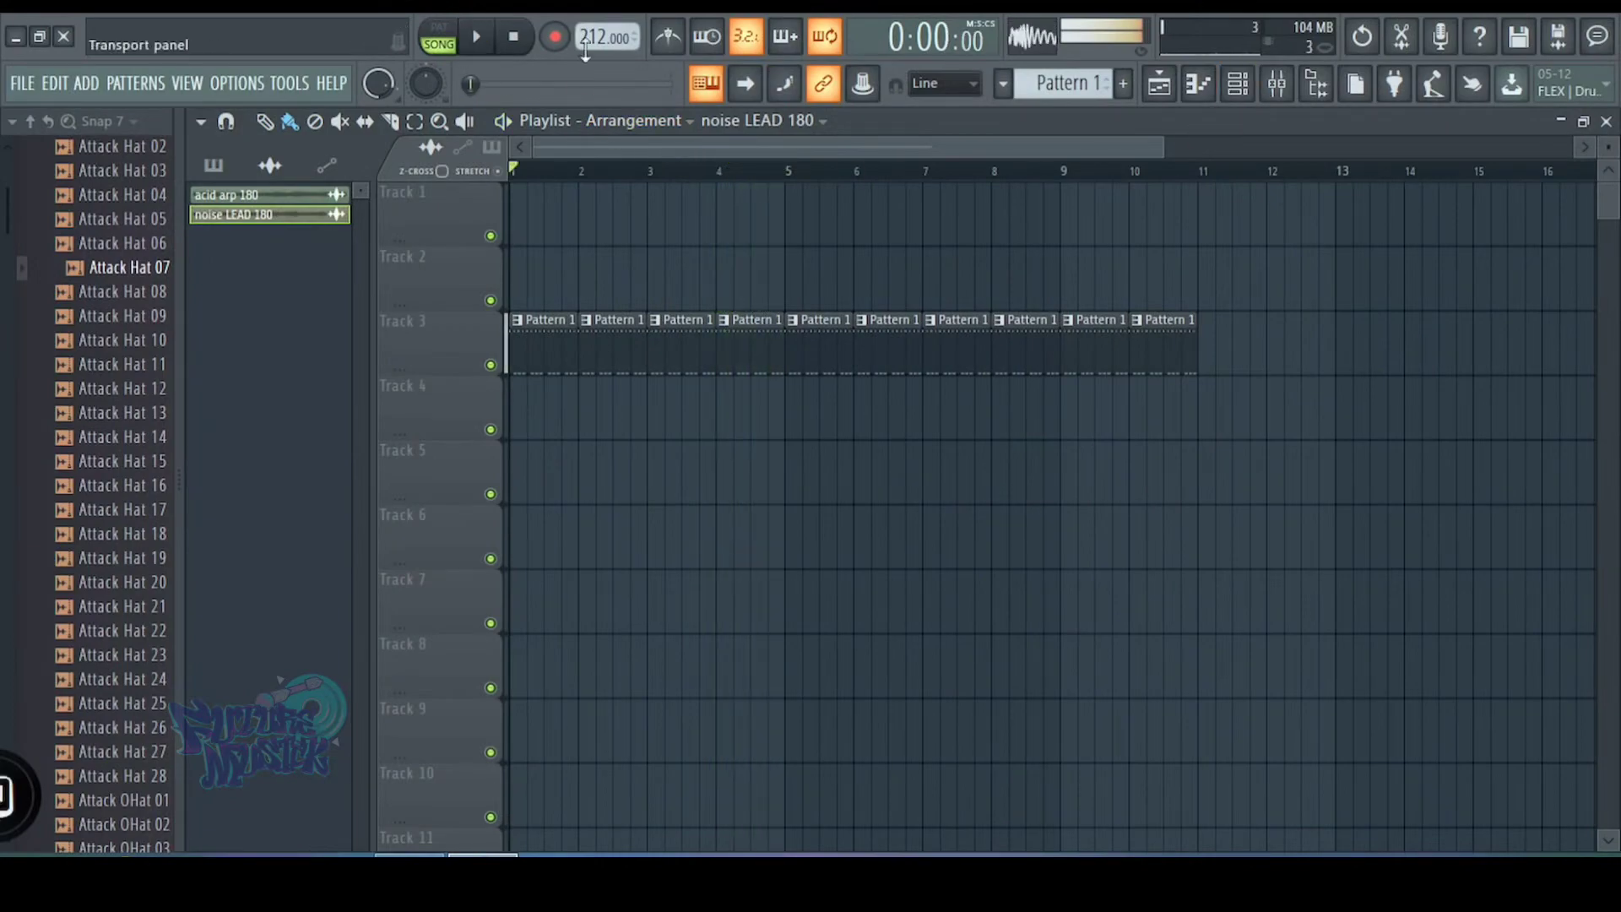
- Set the tempo to 159 BPM and play the arrangement
left_click_drag(599, 35, 599, 62)
key("space")
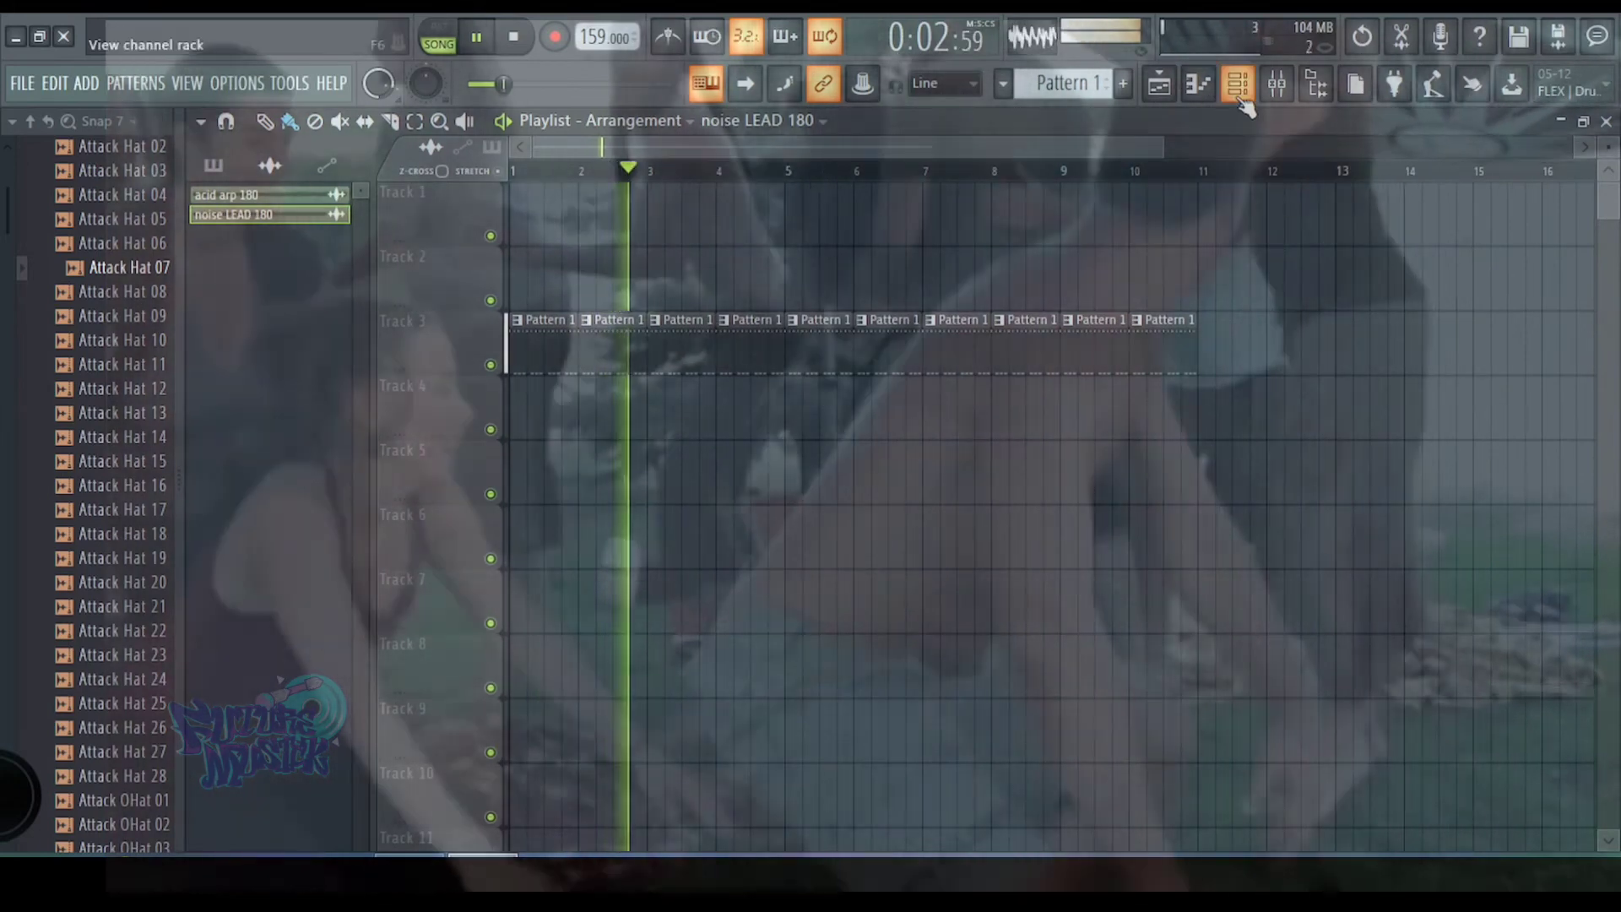
- Show all channels in the Channel rack and place Snare hits on steps 9, 11 and 13
left_click(1241, 94)
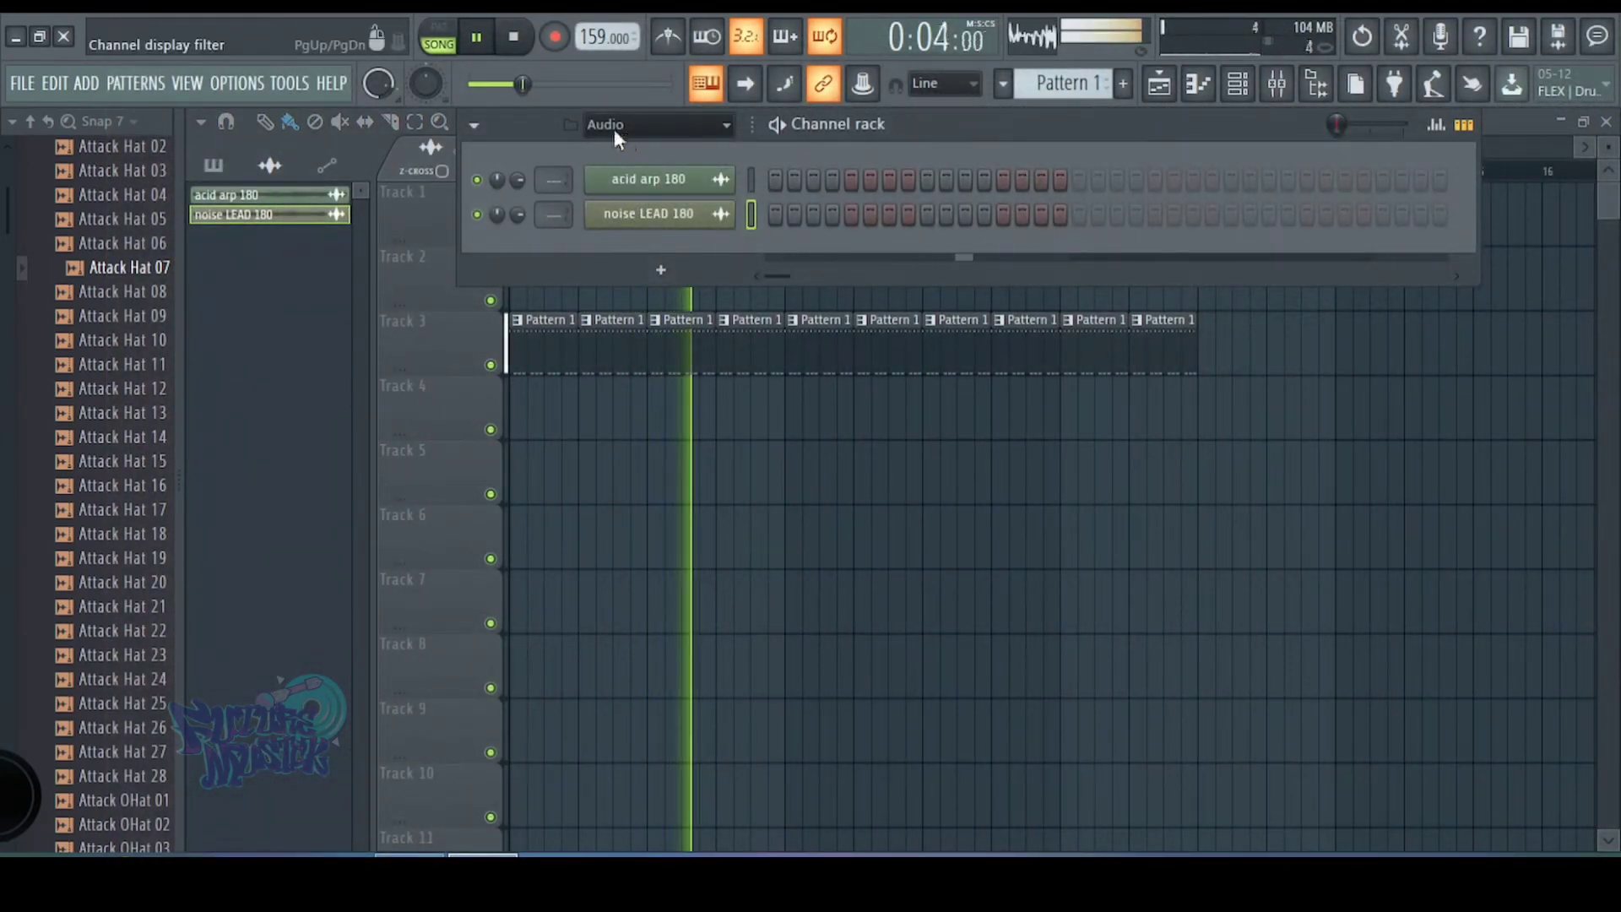
left_click(614, 127)
left_click(623, 150)
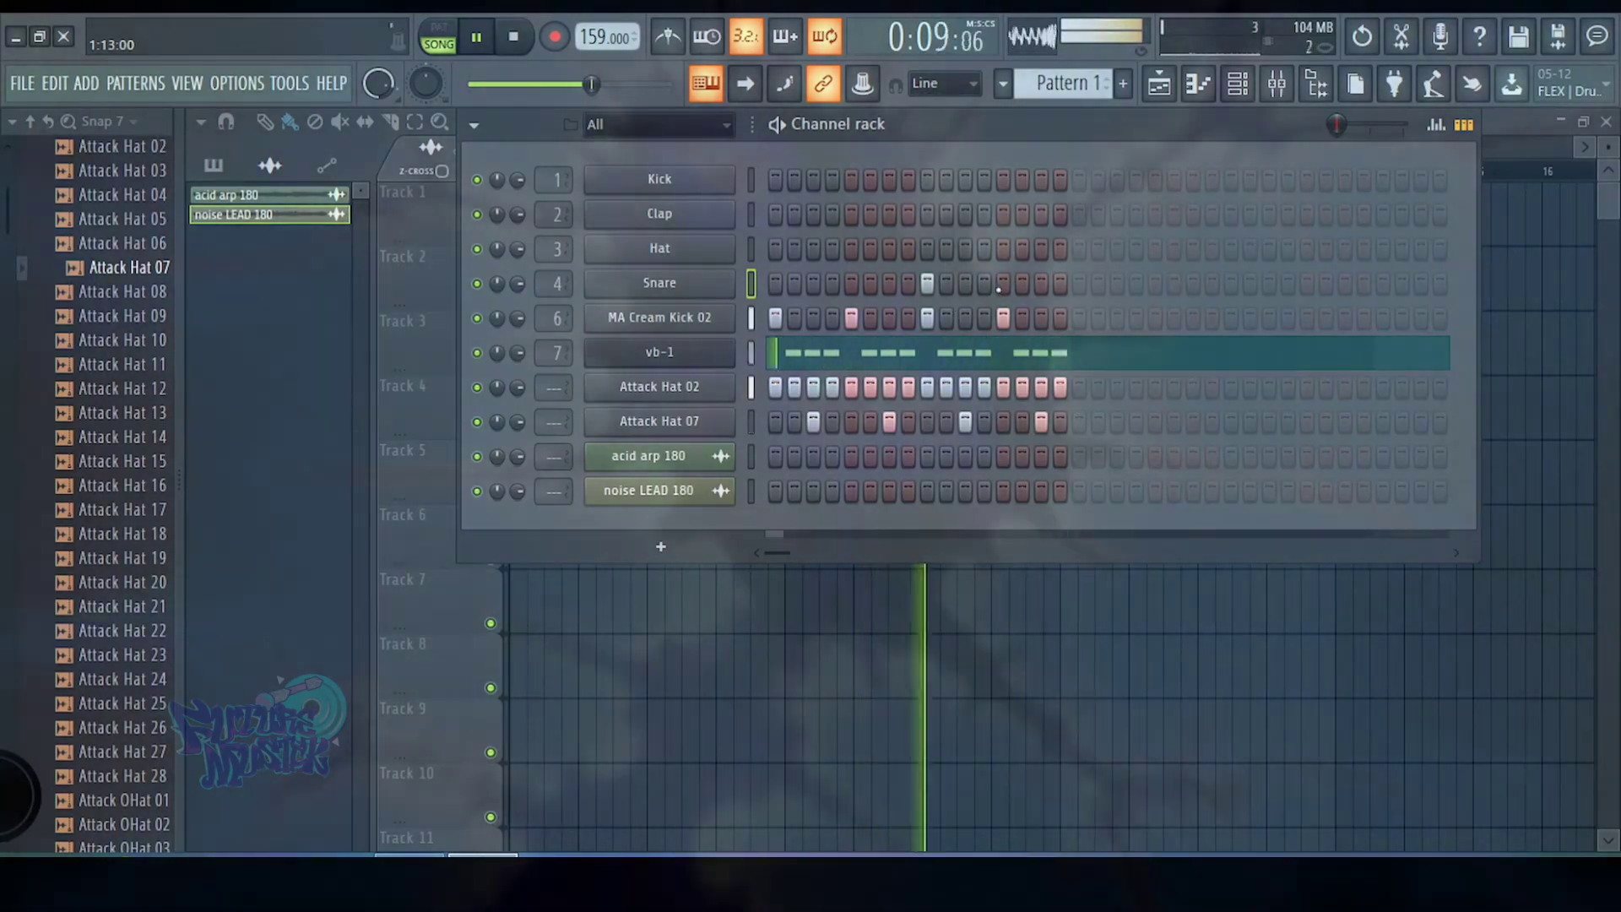
left_click(965, 283)
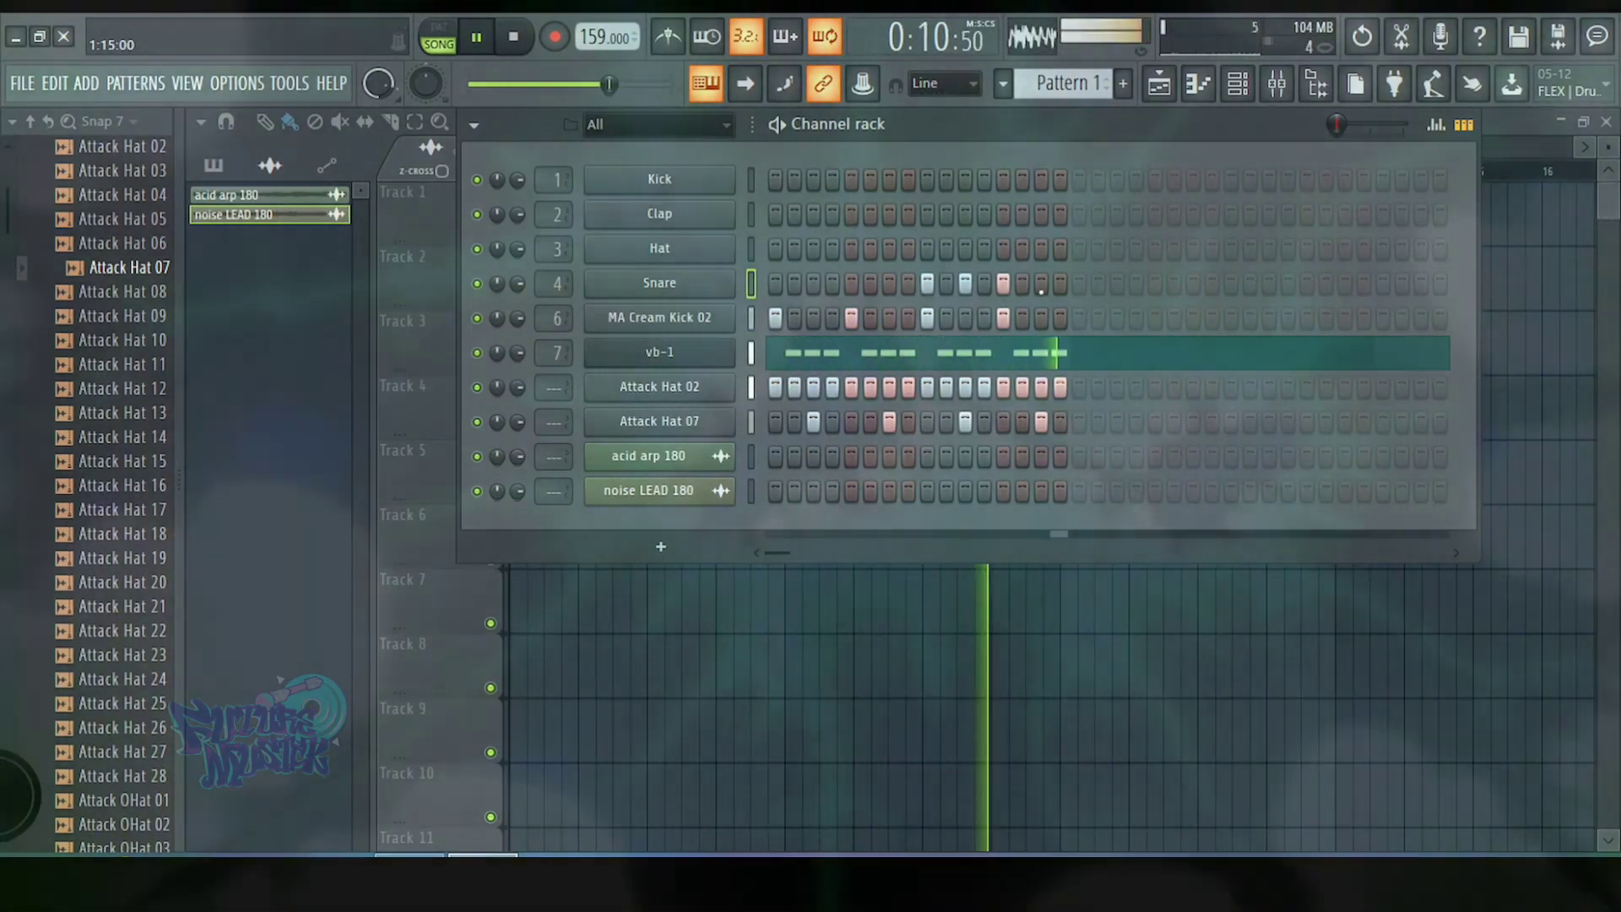
left_click(1003, 283)
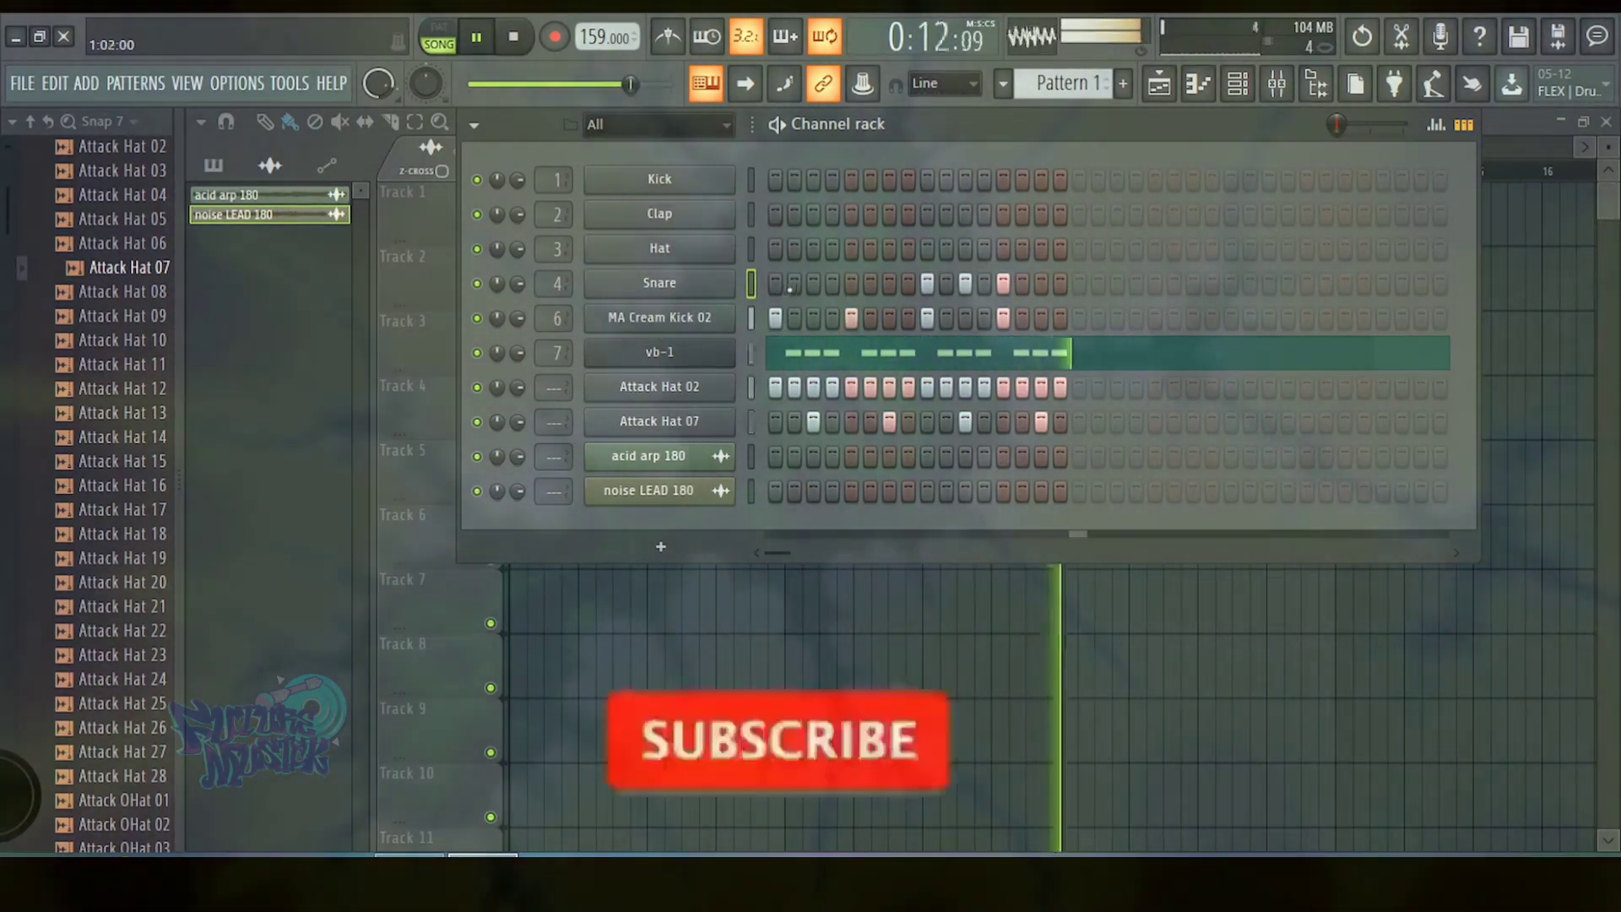
- Try a Snare hit on step 2, remove it along with the hit on step 13, and return to the playlist
left_click(794, 282)
right_click(795, 283)
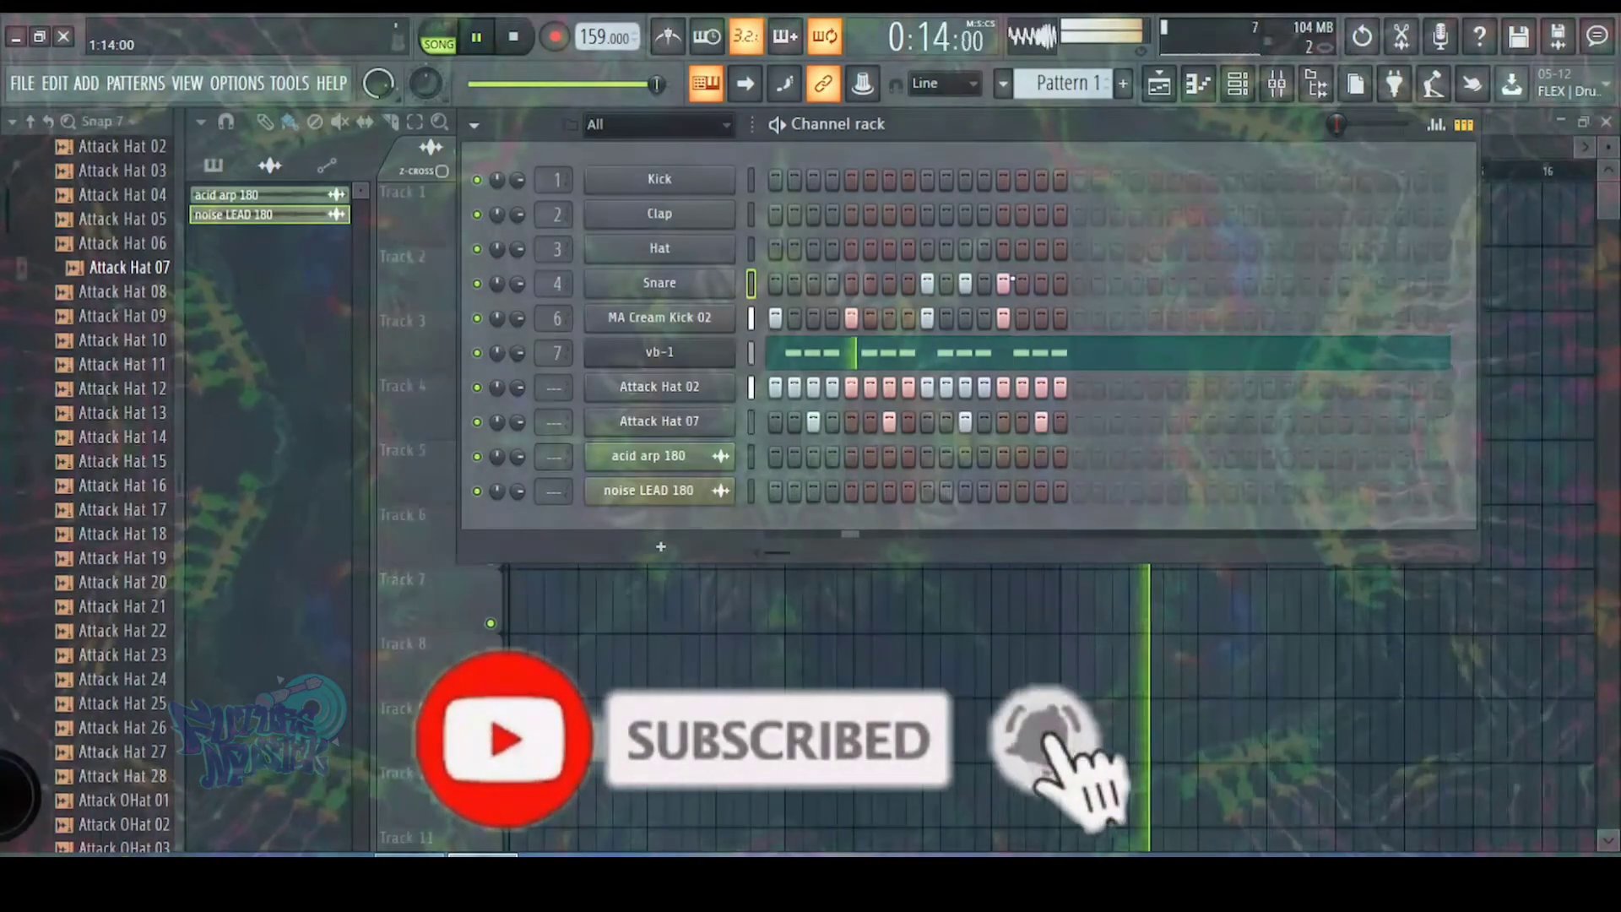
right_click(1003, 284)
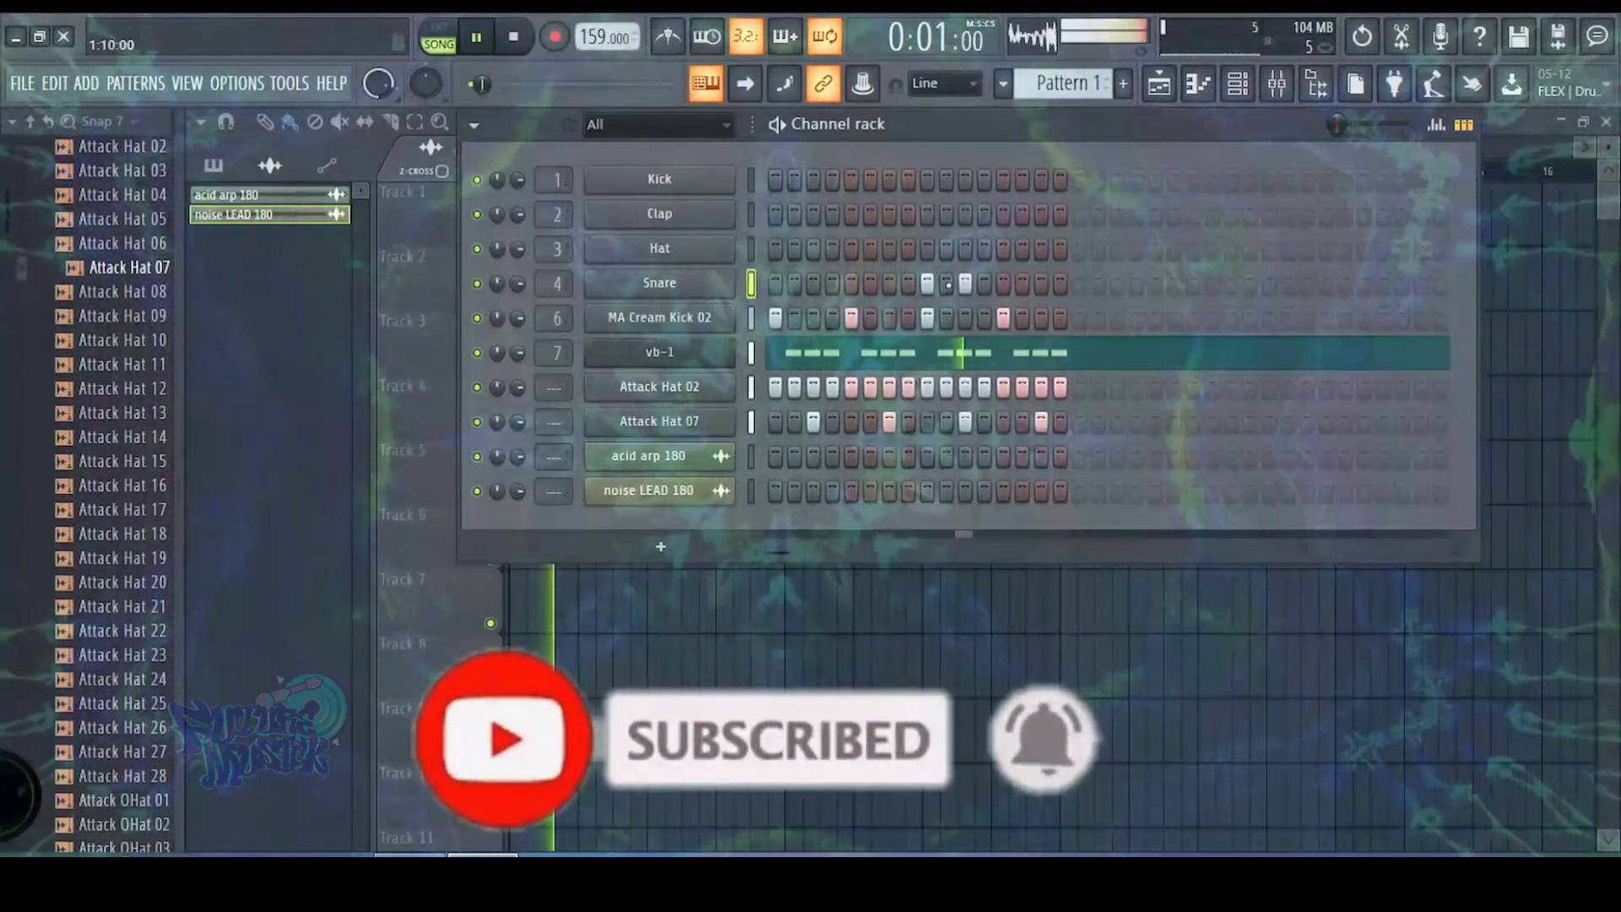
left_click(1159, 85)
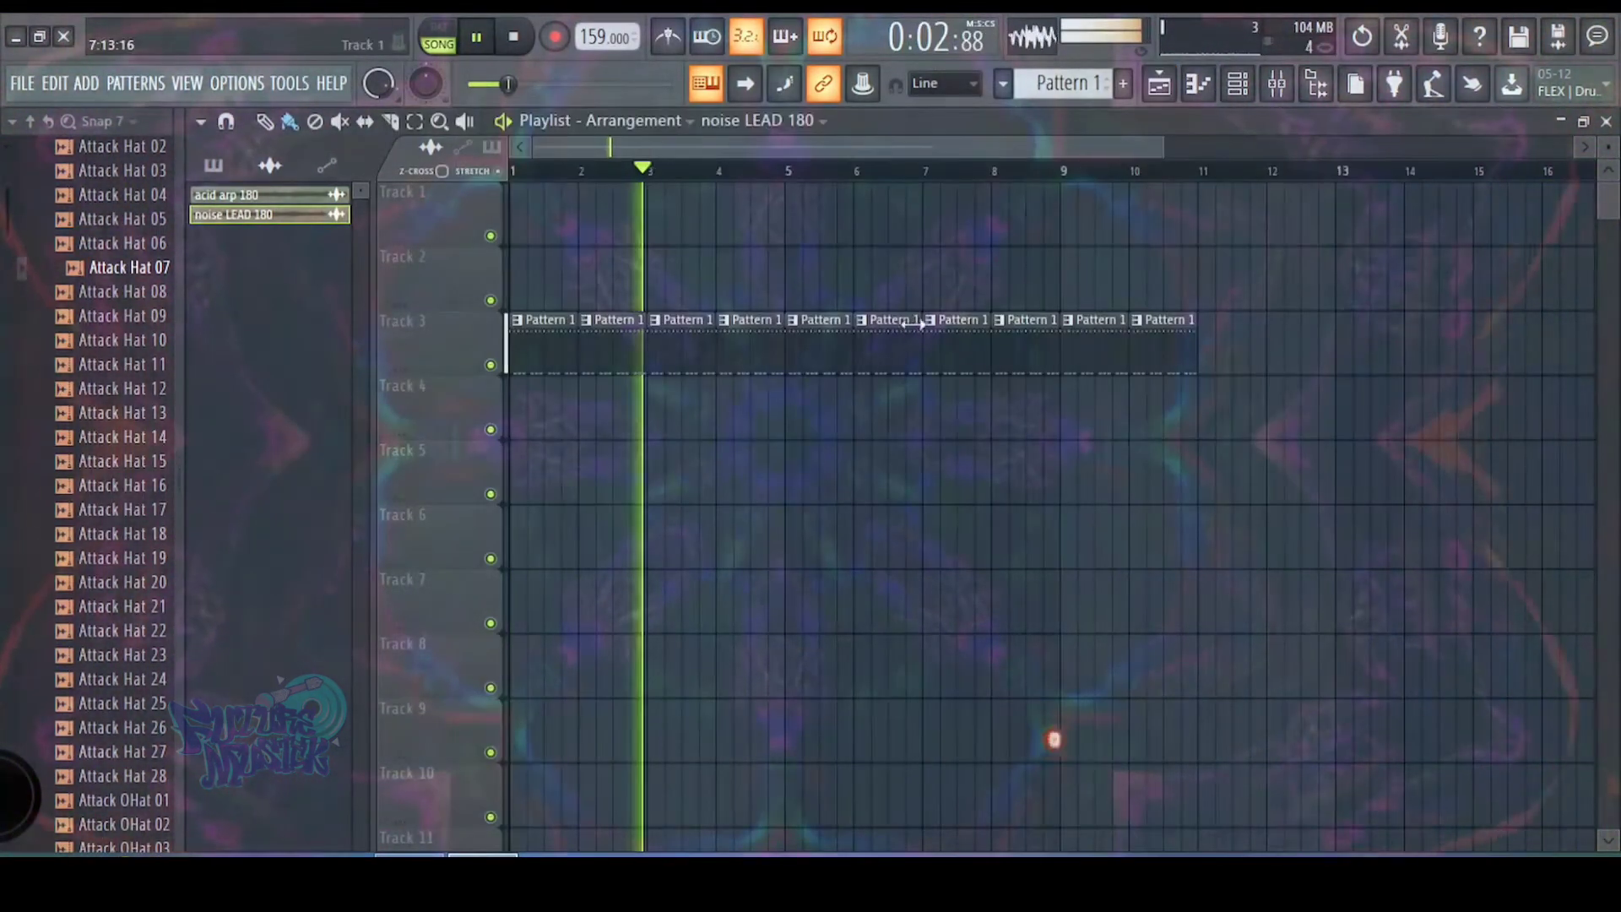